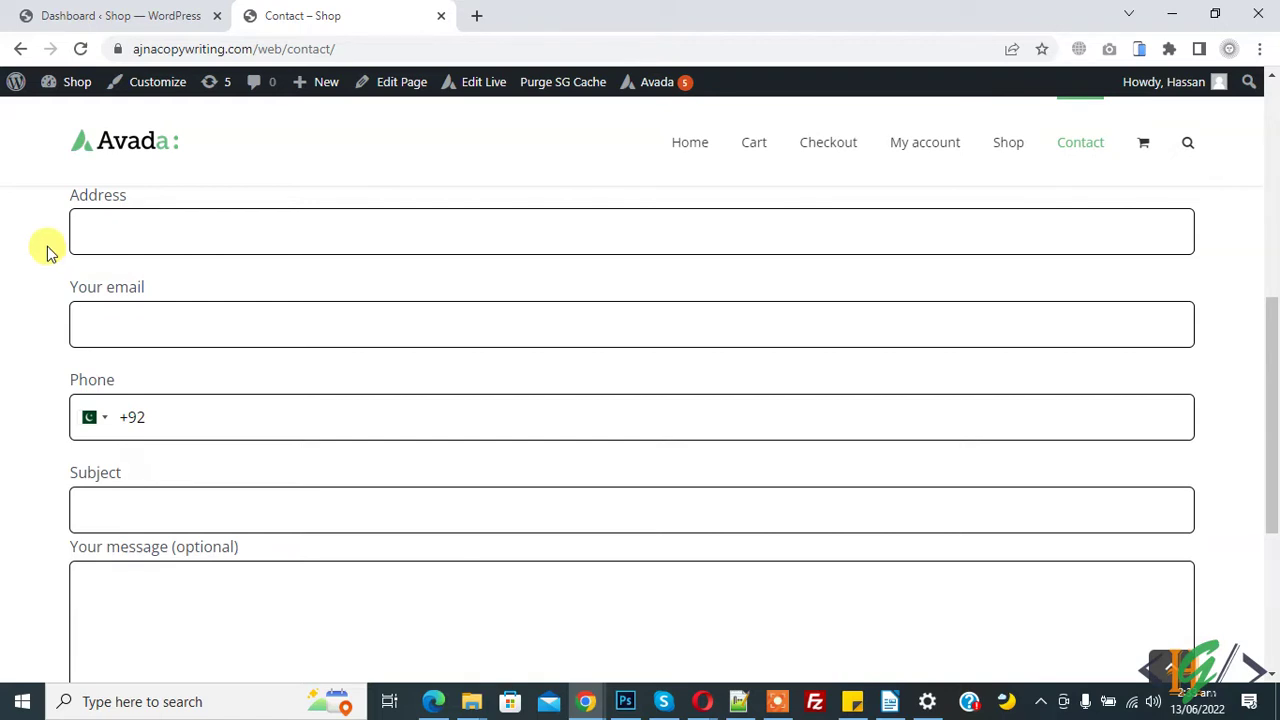
# Switch from the live Contact page to the 'Dashboard ‹ Shop — WordPress' admin tab
pyautogui.click(129, 13)
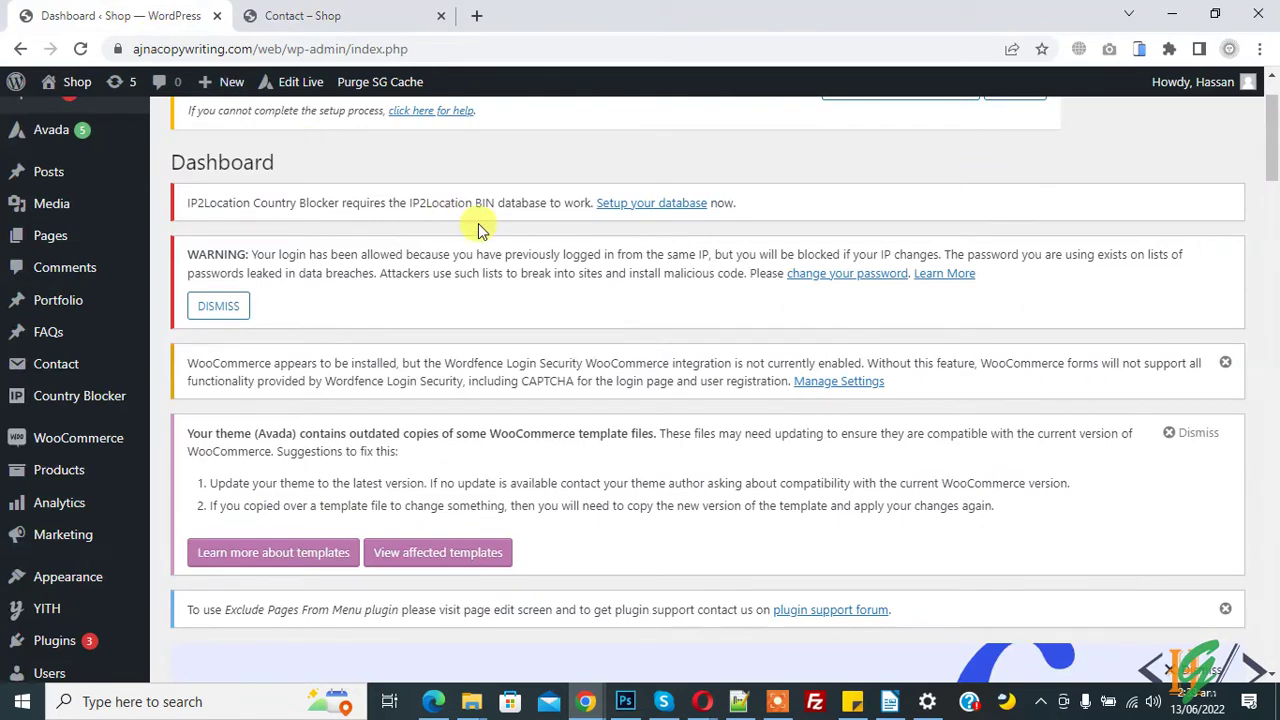
# Search the plugin directory for 'Insert Headers and Footers' from Plugins > Add New
pyautogui.scroll(-3, 478, 224)
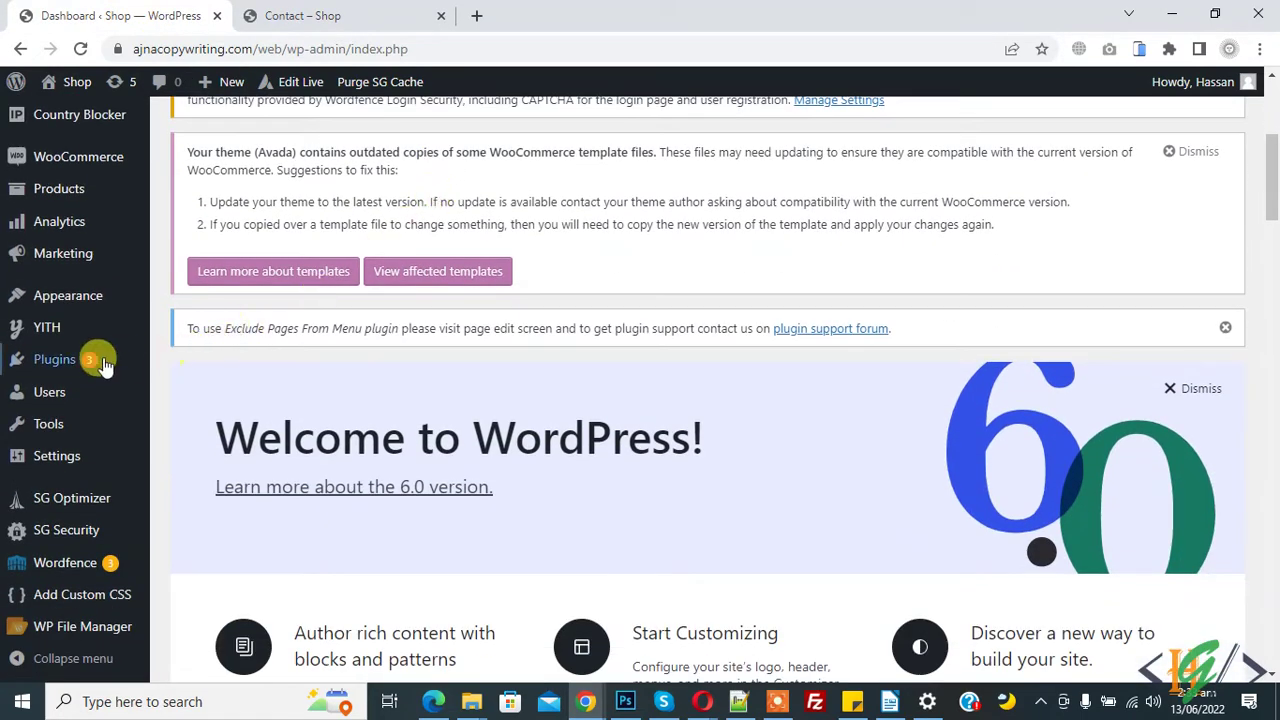
pyautogui.moveTo(105, 365)
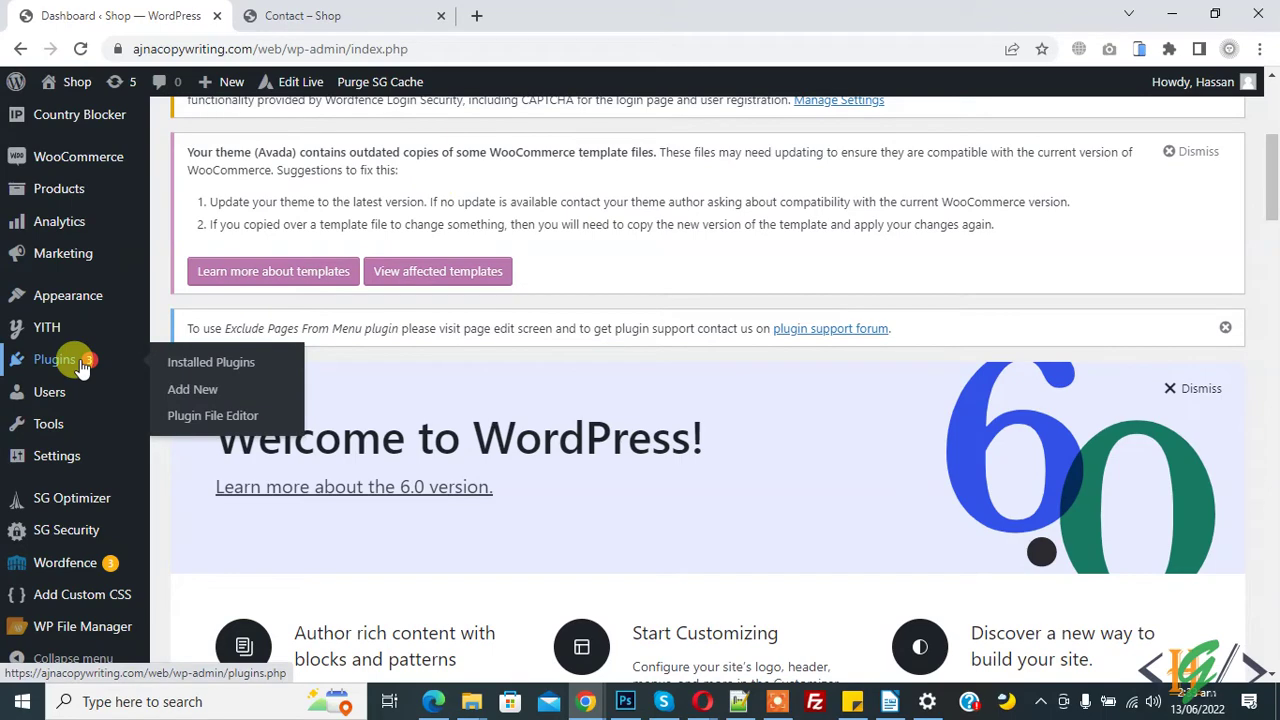
pyautogui.click(198, 386)
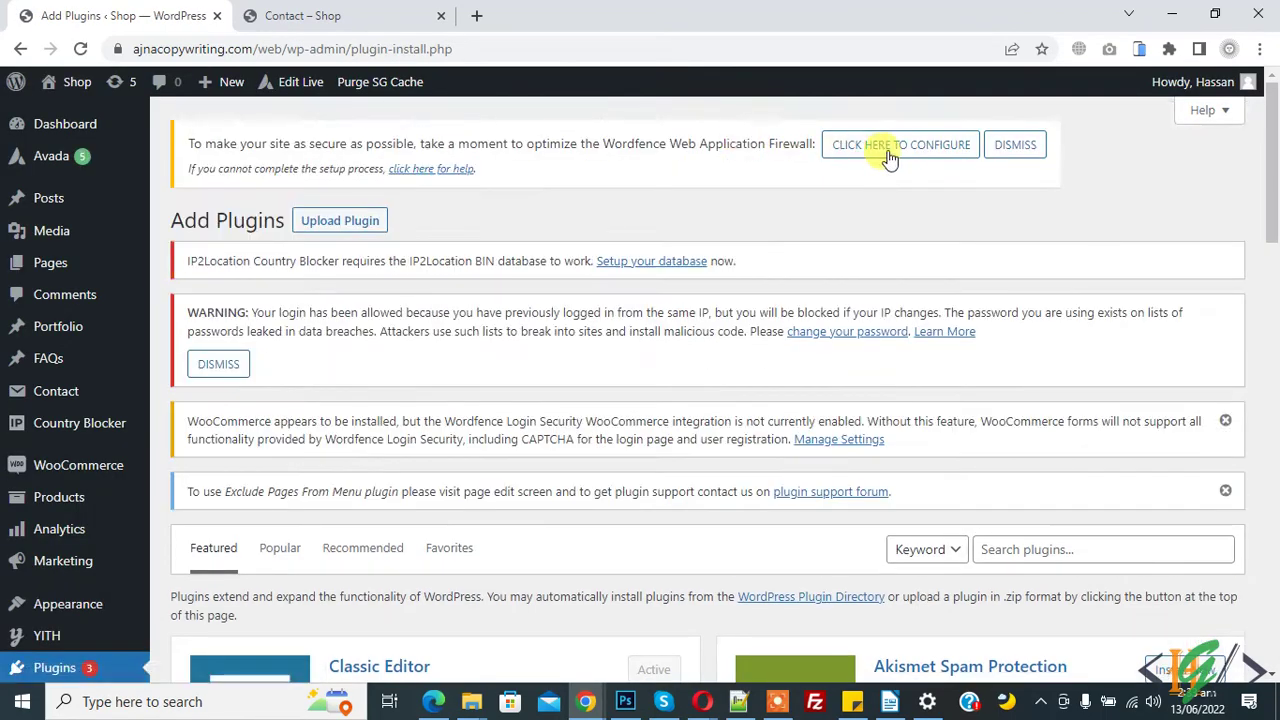
pyautogui.scroll(-2, 920, 170)
pyautogui.scroll(-1, 945, 183)
pyautogui.click(1034, 264)
pyautogui.write('Insert Headers and Footers')
pyautogui.doubleClick(992, 268)
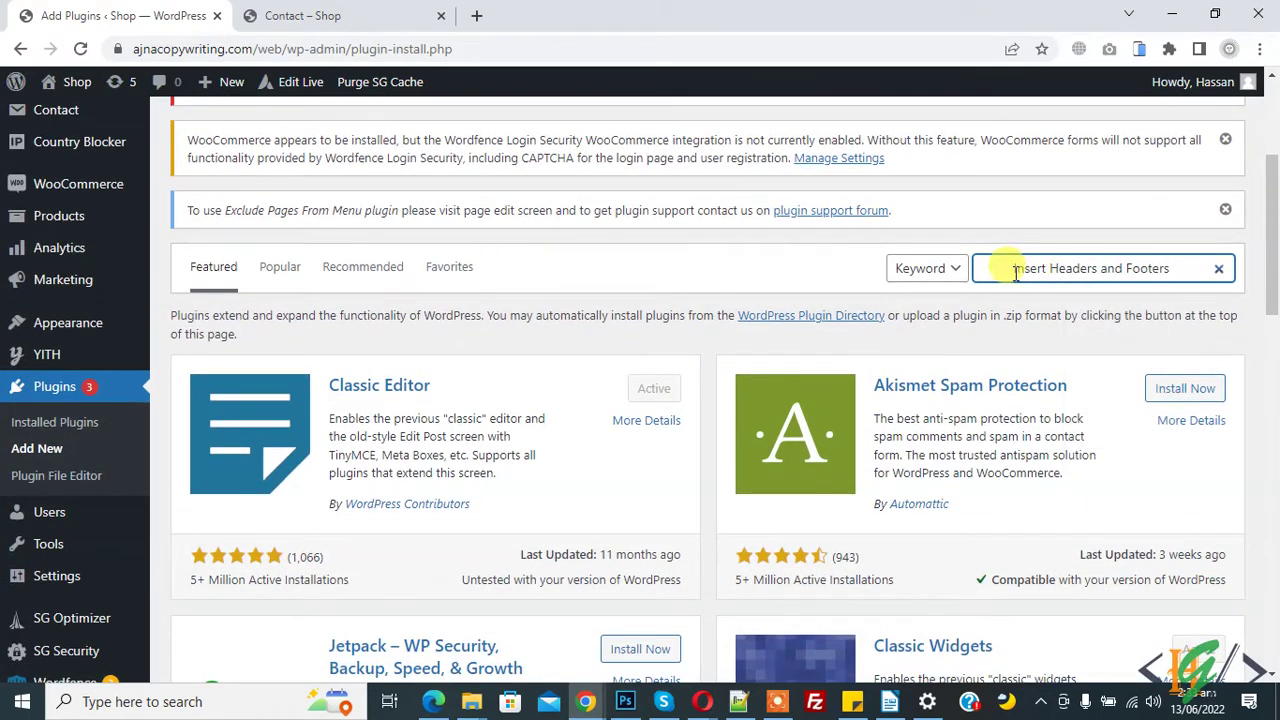
pyautogui.press('BackSpace')
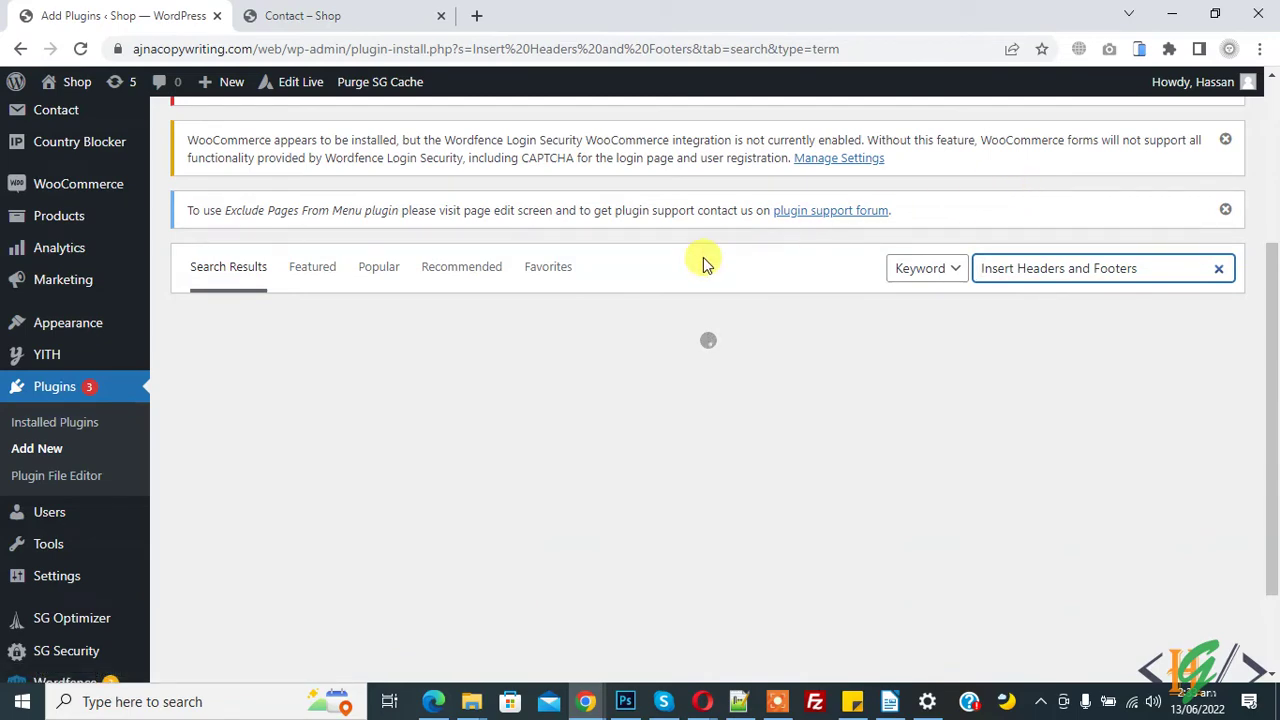
# Install and activate the Insert Headers and Footers plugin by WPBeginner
pyautogui.scroll(-1, 700, 260)
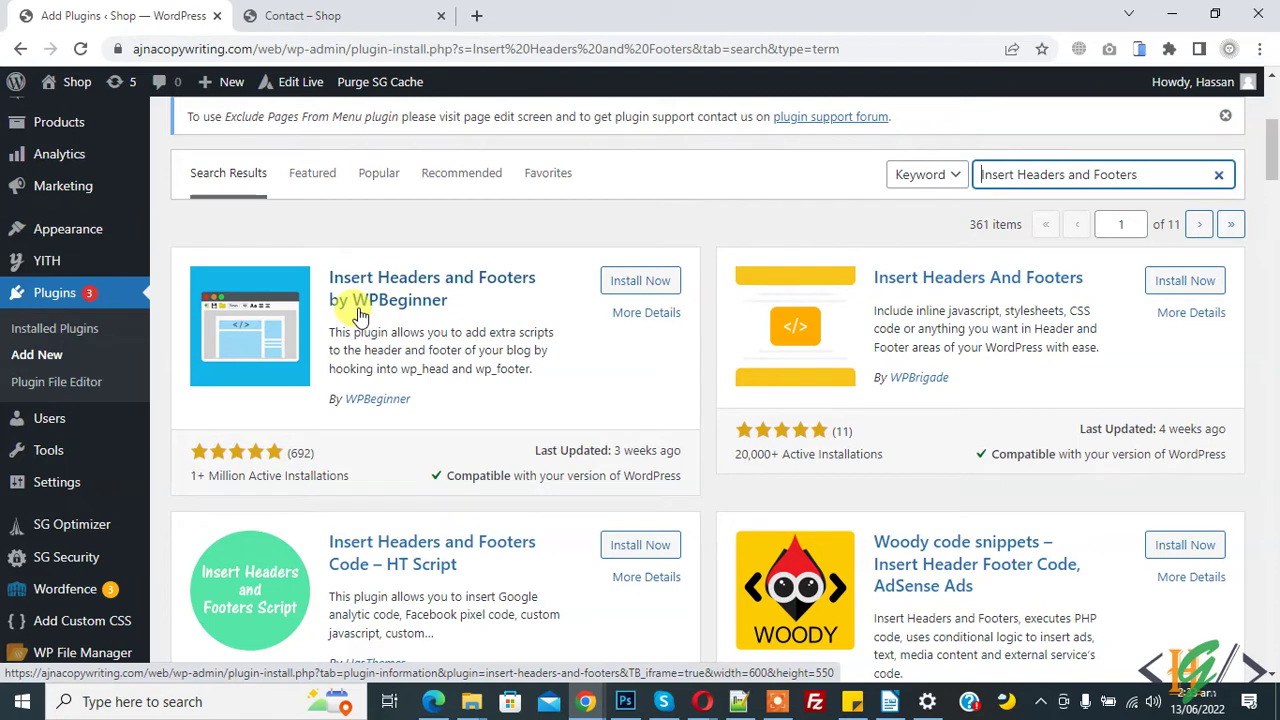
pyautogui.click(636, 281)
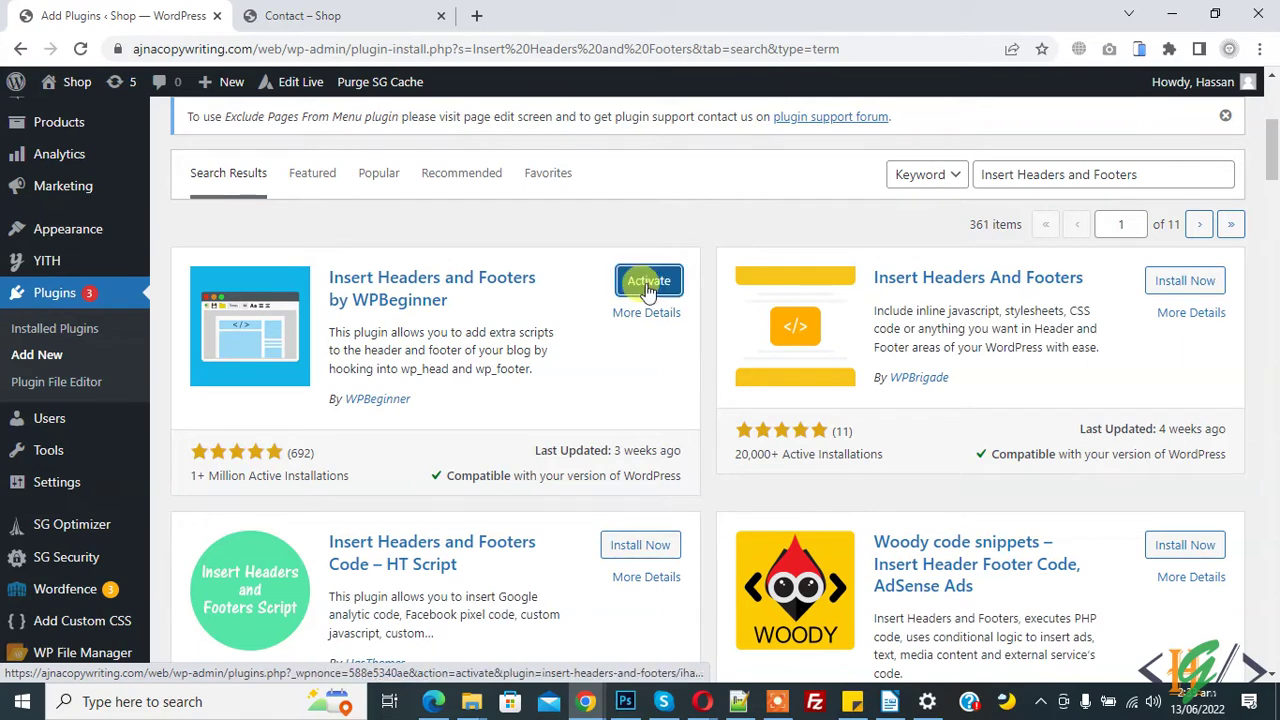
pyautogui.click(648, 283)
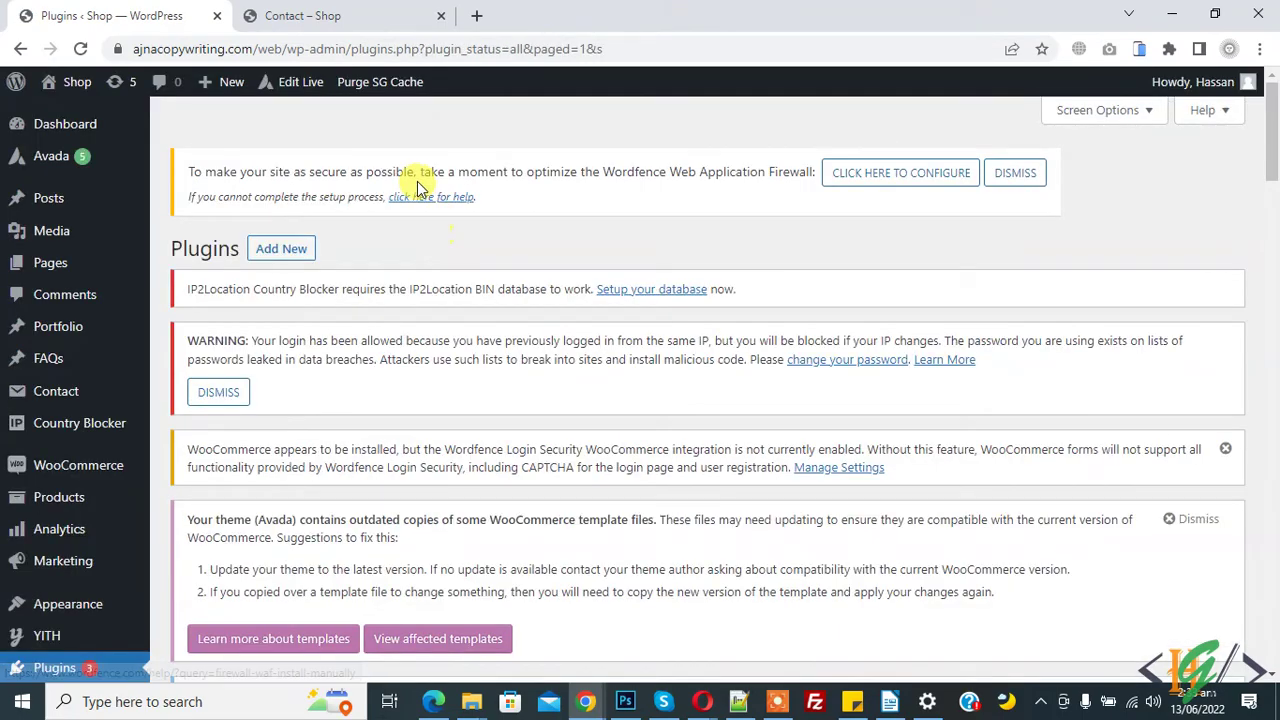
# Open the Insert Headers and Footers settings in a new tab and move it first
pyautogui.scroll(-6, 417, 181)
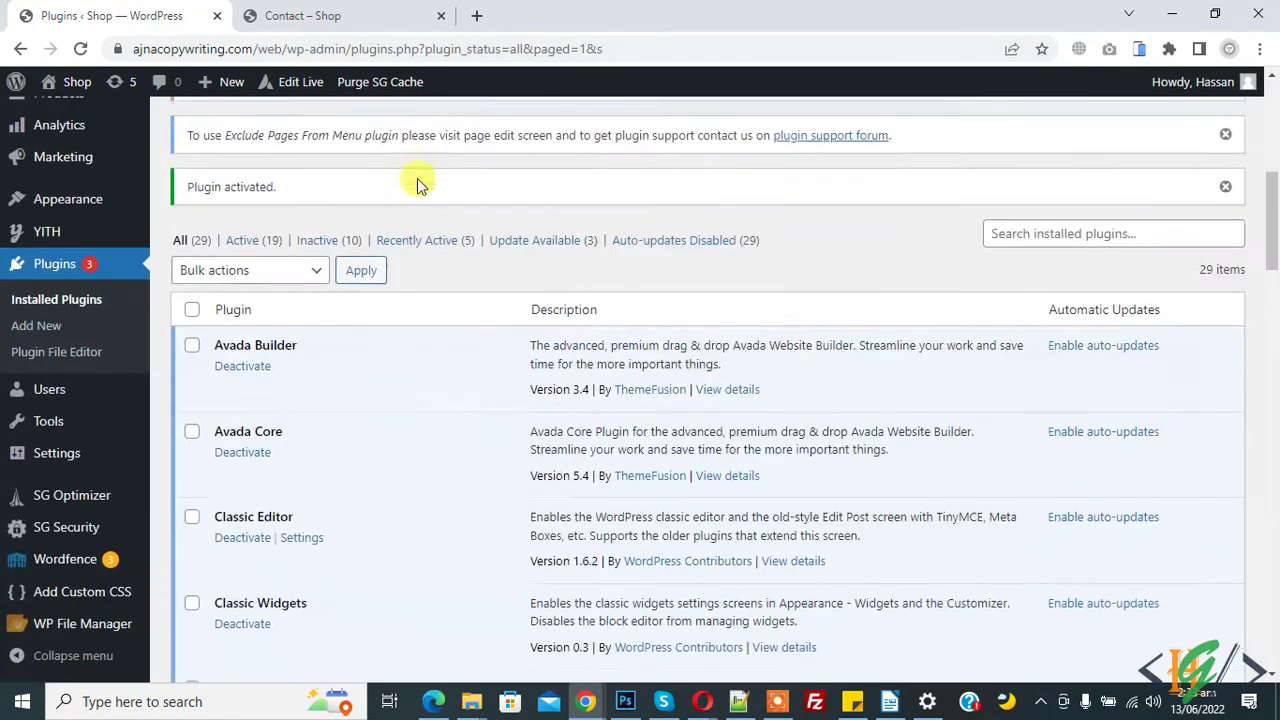
pyautogui.moveTo(57, 457)
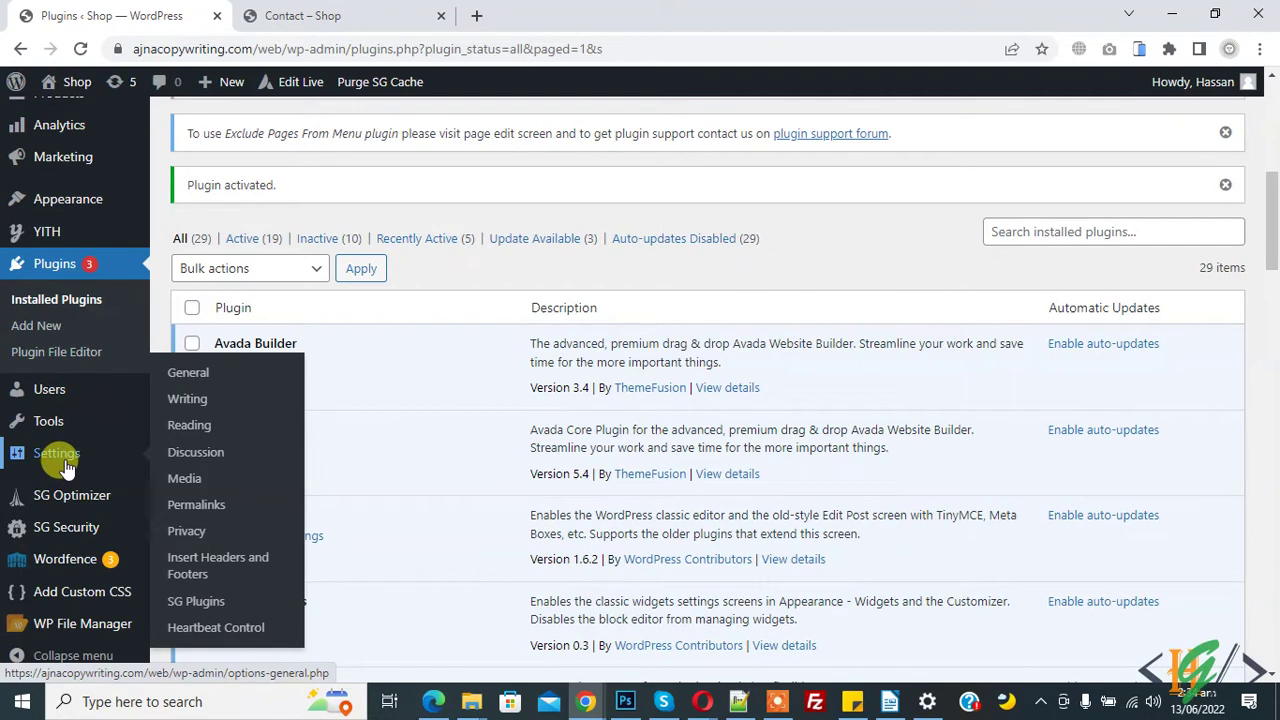
pyautogui.rightClick(207, 577)
pyautogui.click(257, 394)
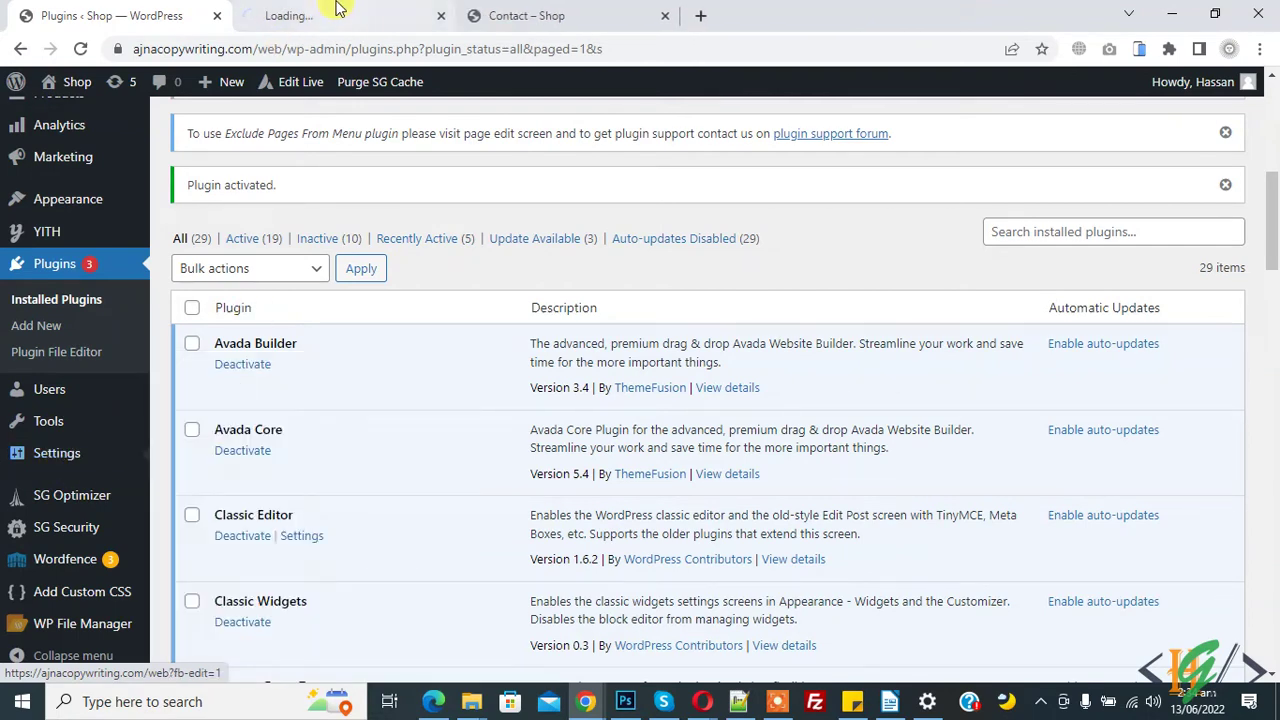
pyautogui.click(210, 10)
pyautogui.moveTo(210, 10); pyautogui.dragTo(80, 12)
# Open the Contact > Contact Forms list in the other tab
pyautogui.click(349, 11)
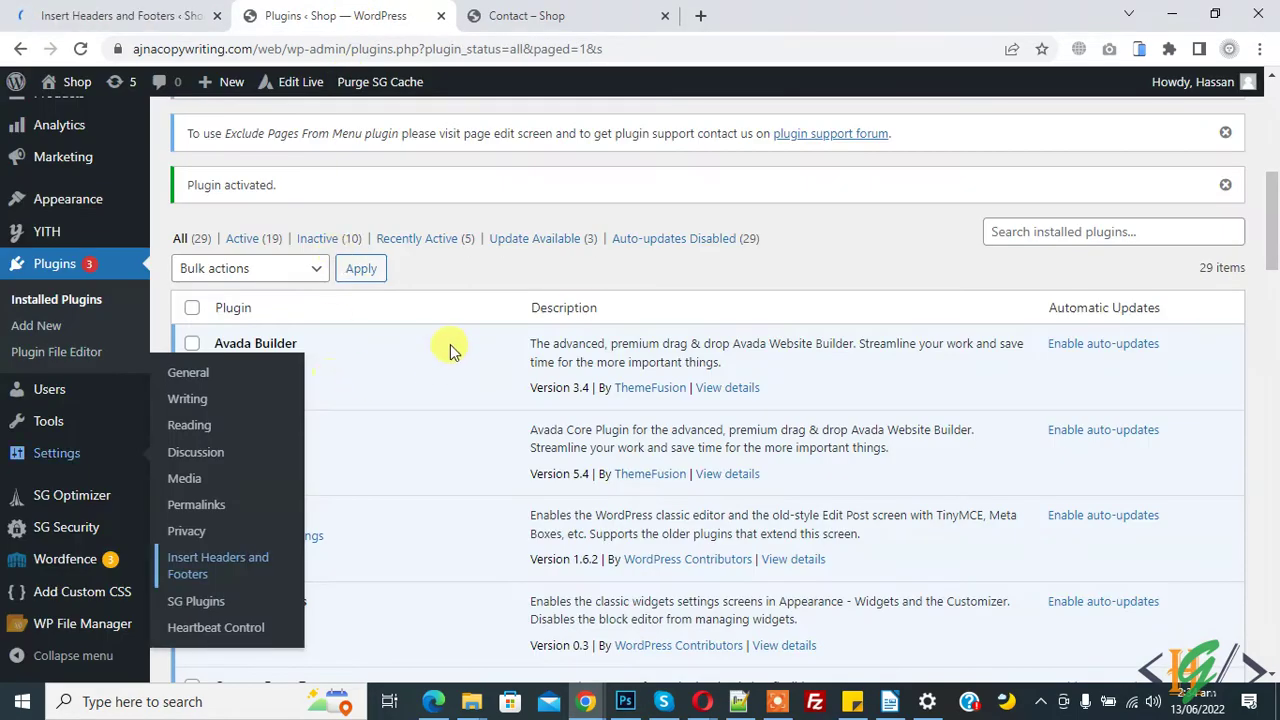
pyautogui.scroll(3, 456, 355)
pyautogui.click(85, 262)
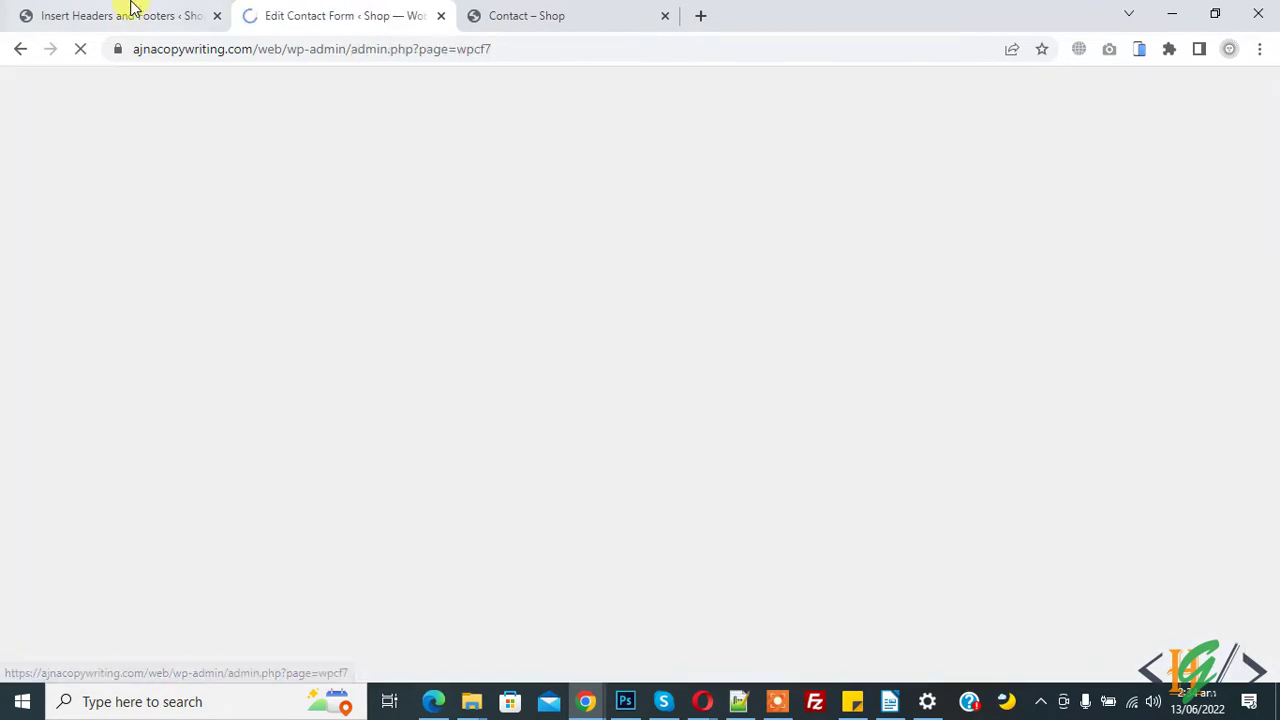
# Place the cursor in the Scripts in Footer box, then return to the contact forms list
pyautogui.click(129, 14)
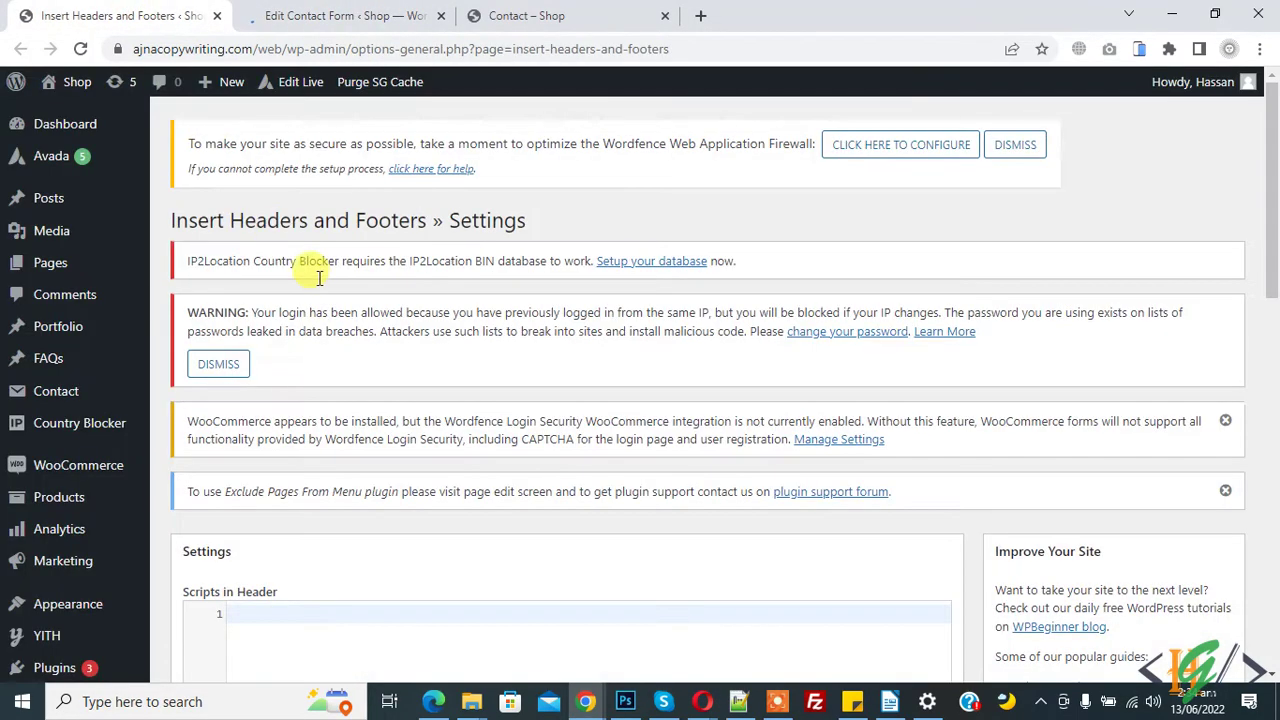
pyautogui.moveTo(217, 221); pyautogui.dragTo(423, 214)
pyautogui.click(423, 214)
pyautogui.scroll(-7, 429, 309)
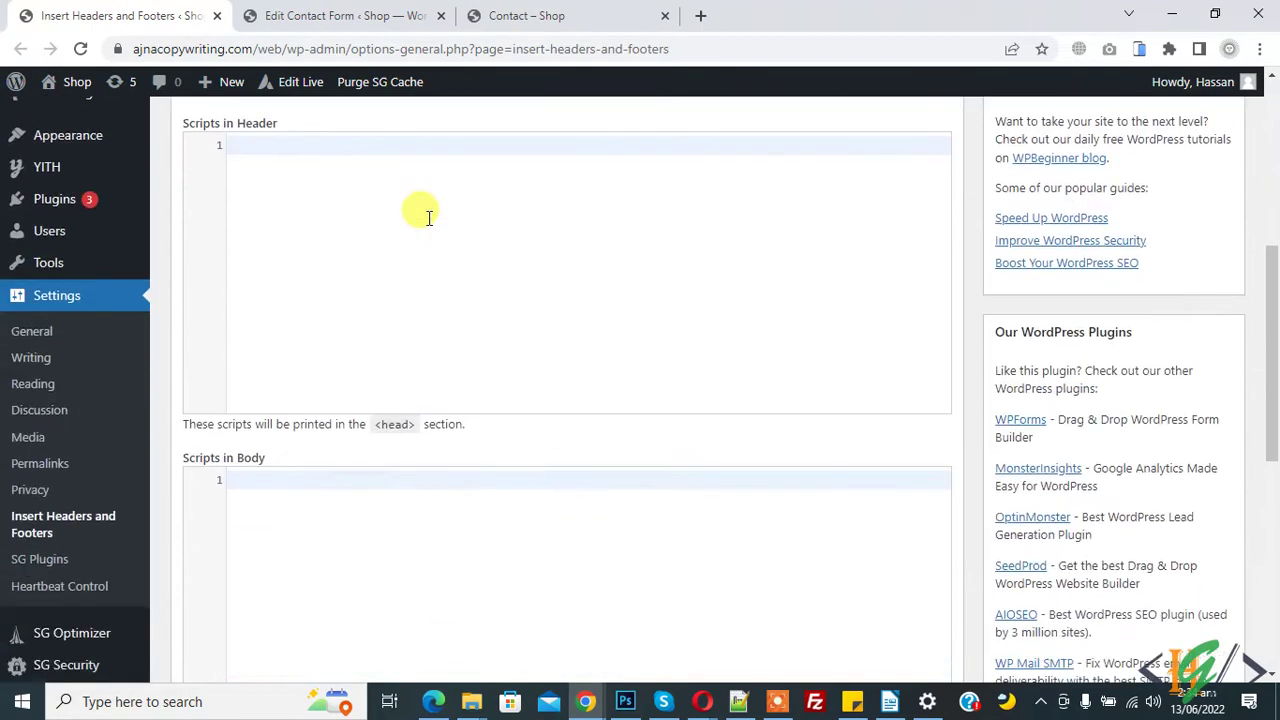
pyautogui.scroll(-3, 426, 226)
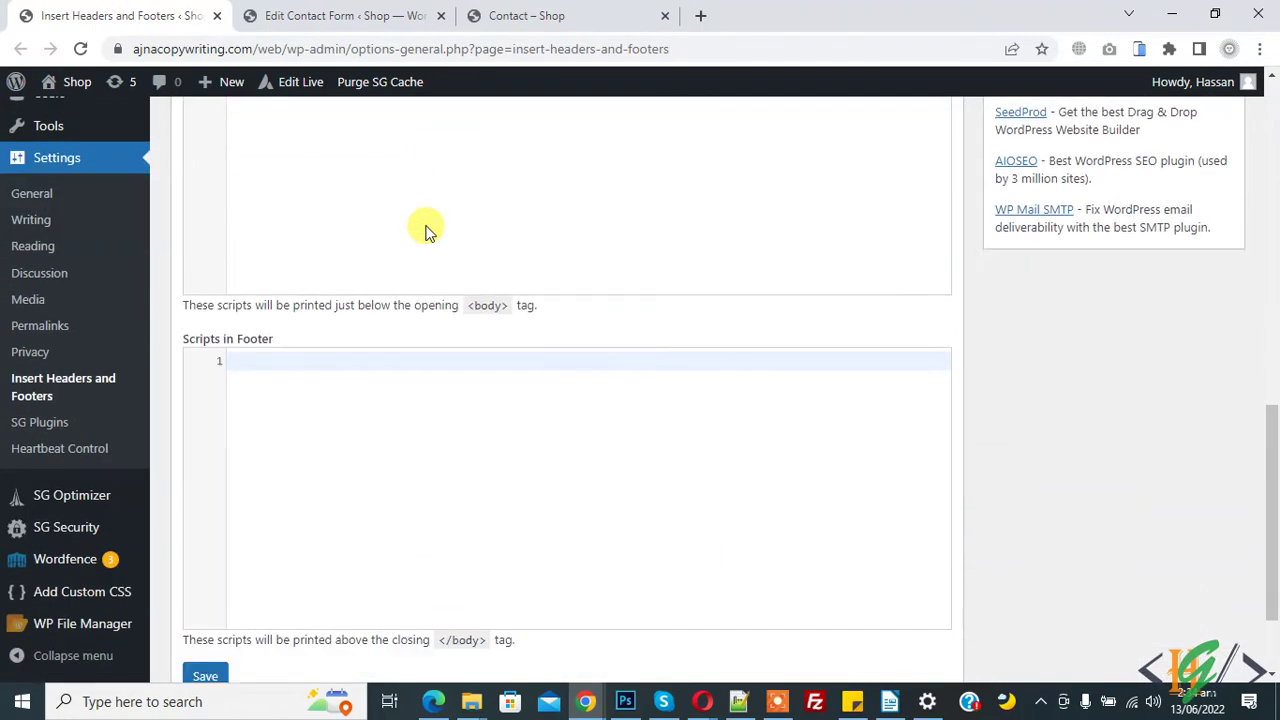
pyautogui.click(286, 372)
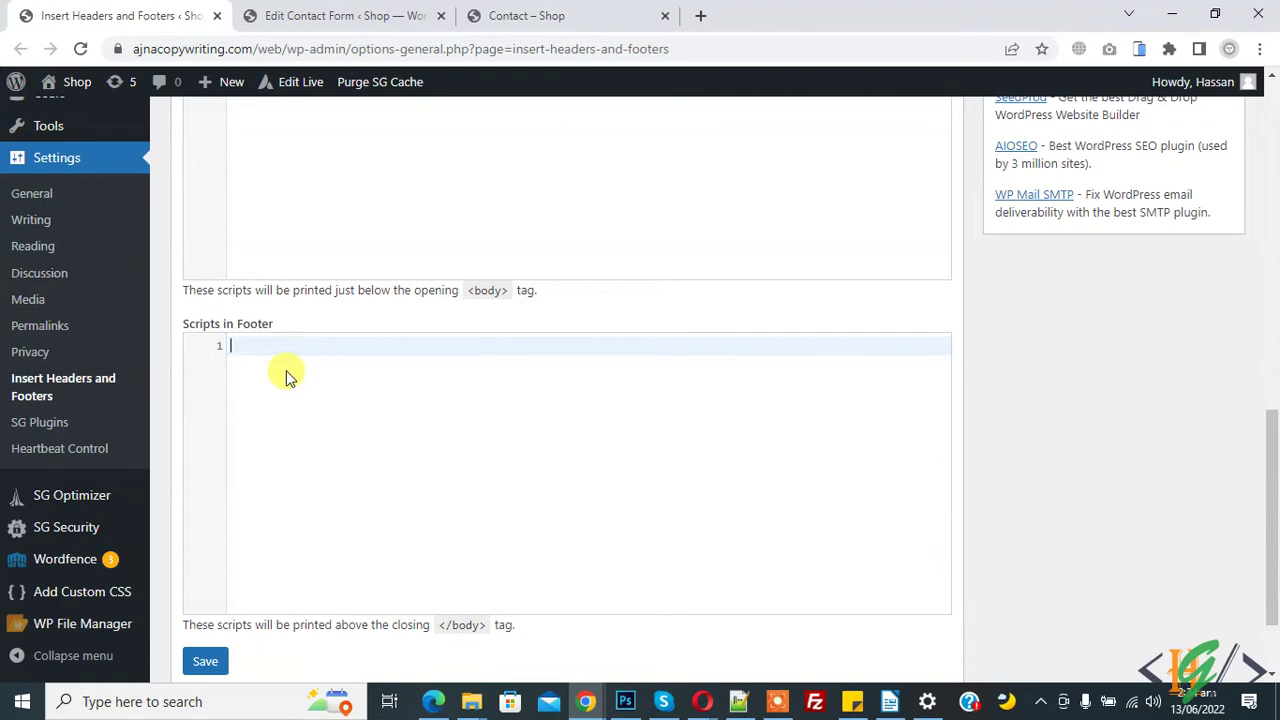
pyautogui.click(333, 12)
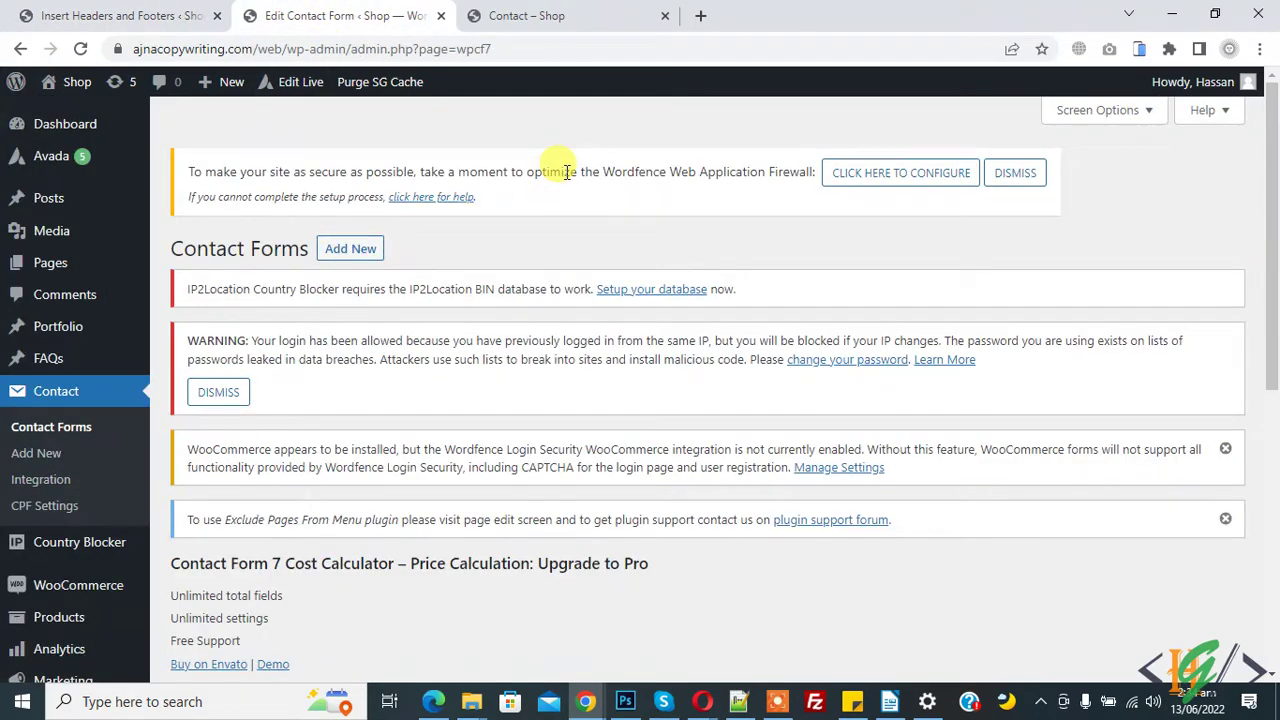
# Open Contact form 1 in the form editor
pyautogui.scroll(-5, 563, 170)
pyautogui.moveTo(277, 538)
pyautogui.click(222, 527)
pyautogui.click(540, 12)
pyautogui.click(340, 12)
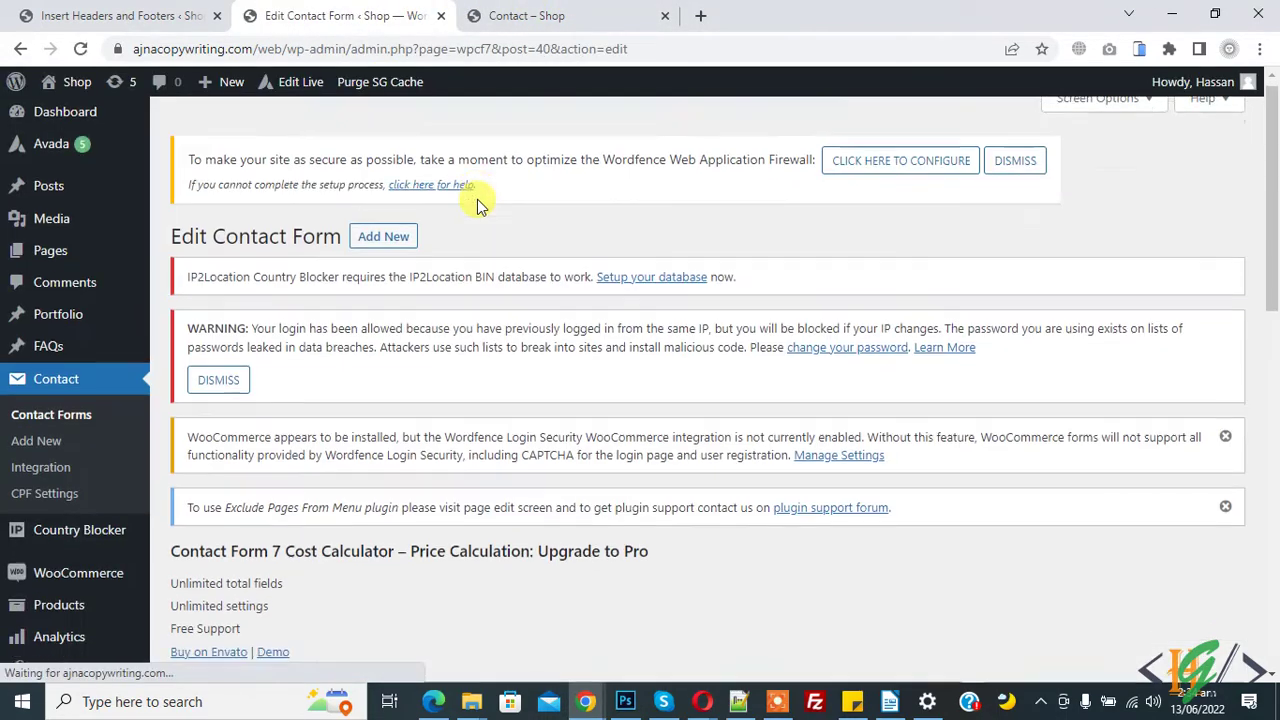
# Add a blank line above the First name field and start a drop-down menu tag
pyautogui.scroll(-1, 477, 199)
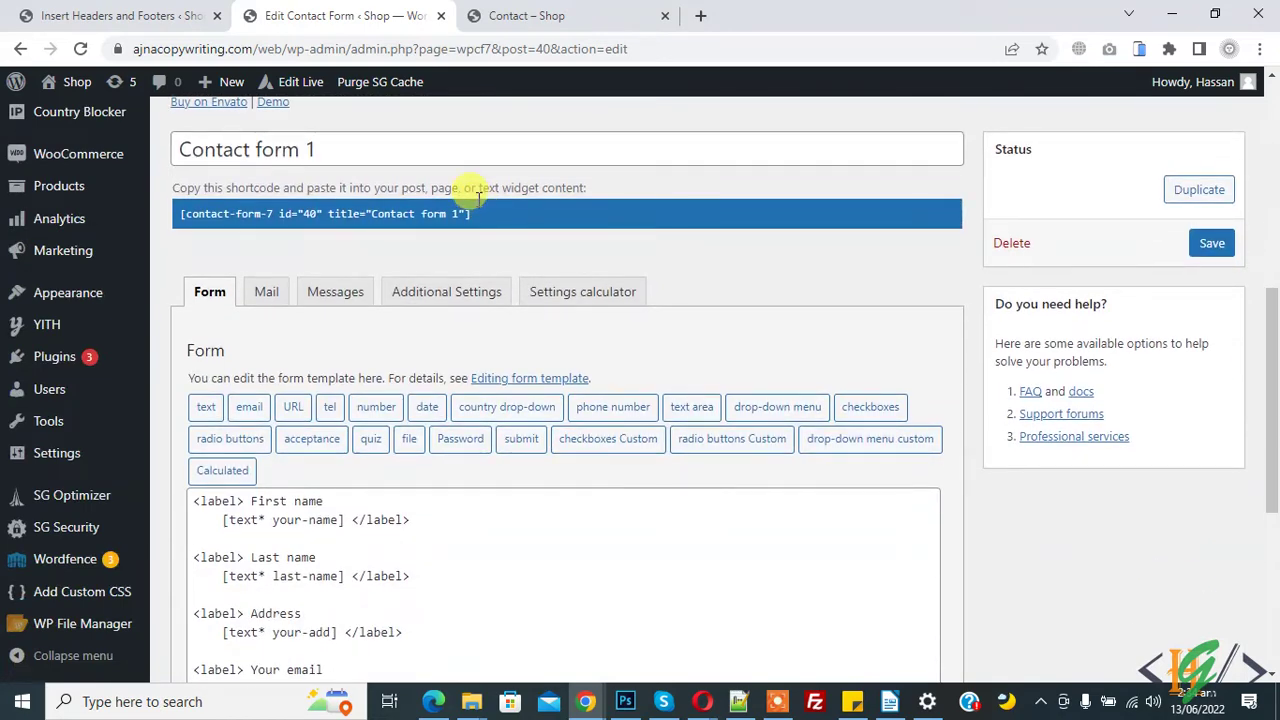
pyautogui.scroll(-1, 477, 199)
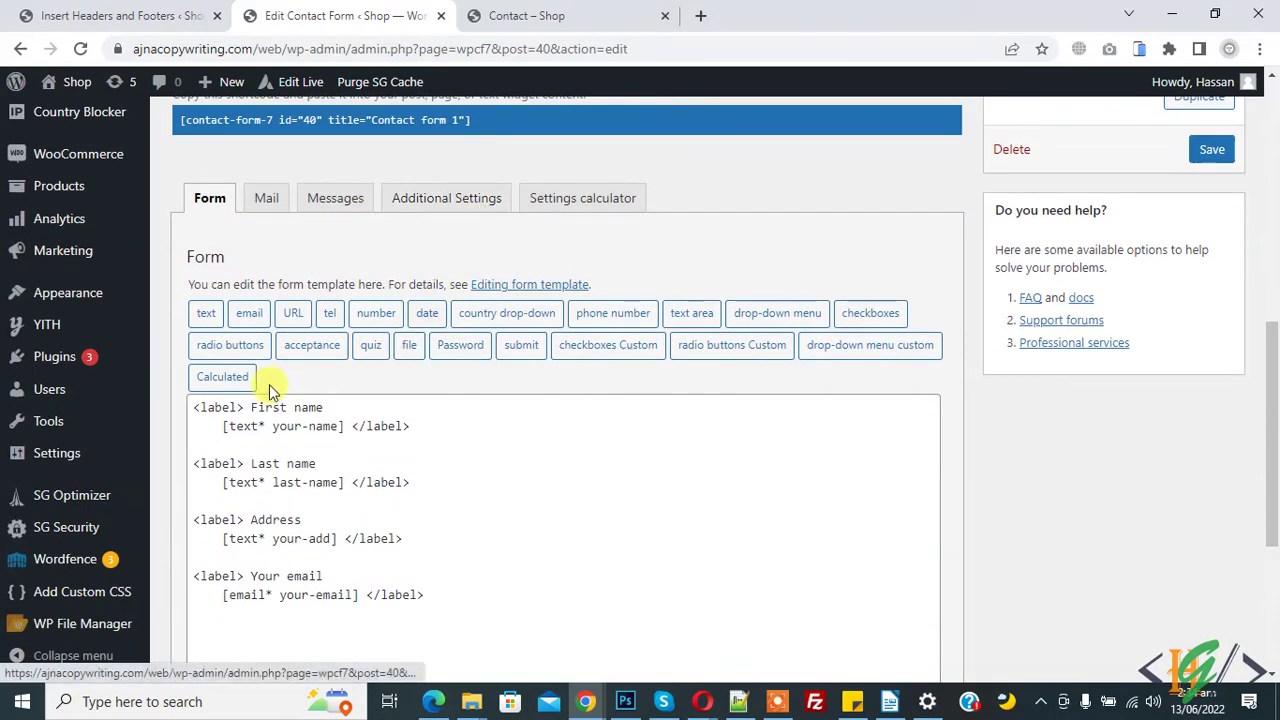
pyautogui.click(188, 410)
pyautogui.press('Return')
pyautogui.press('Return')
pyautogui.press('Return')
pyautogui.press('Up')
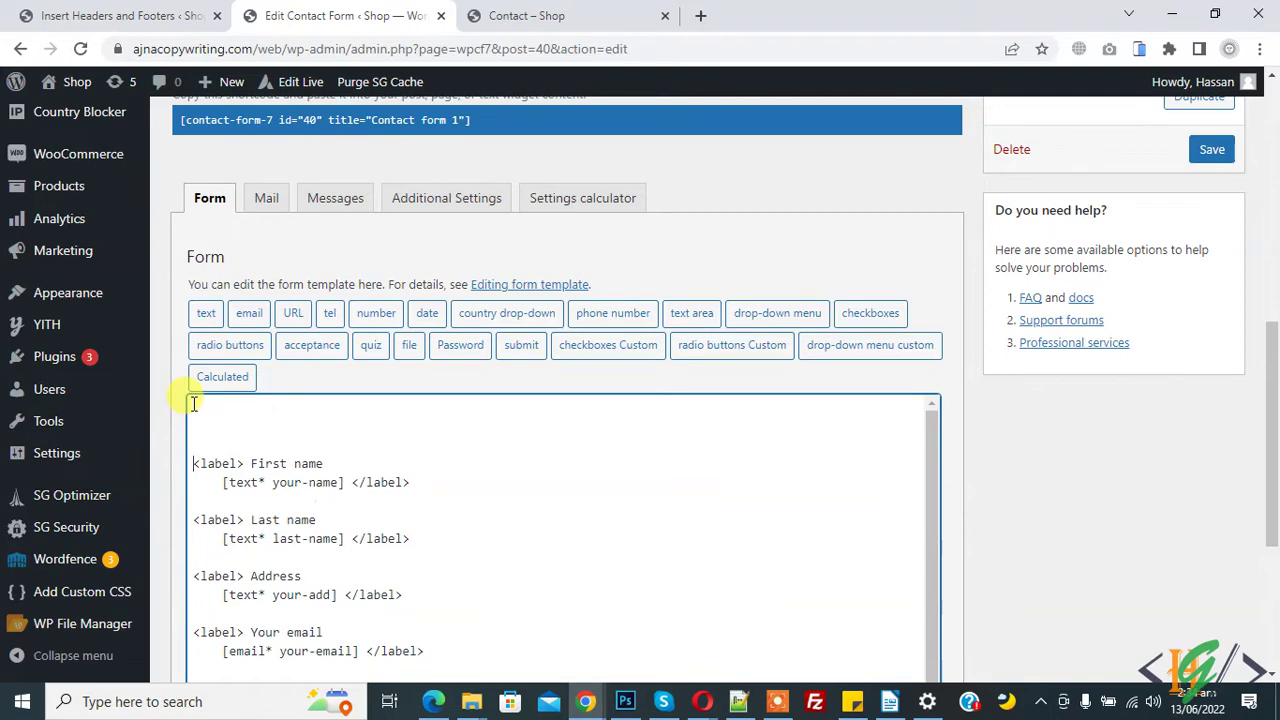
pyautogui.click(778, 318)
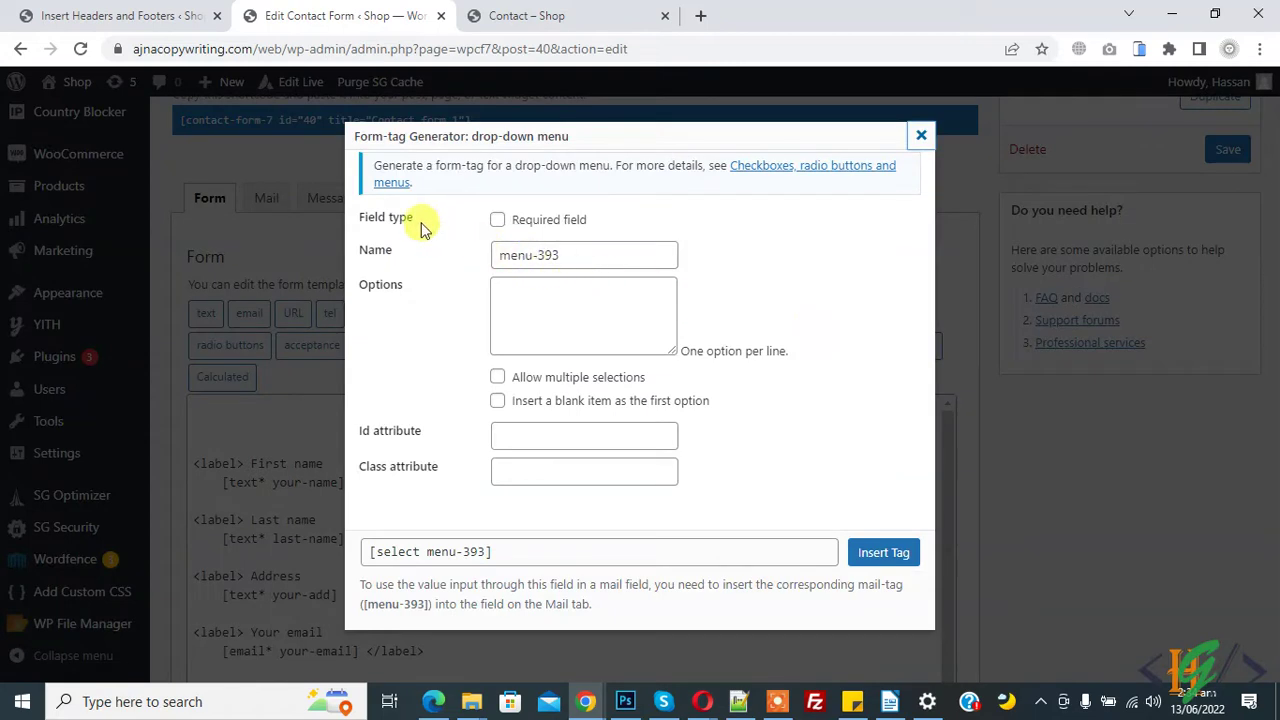
# Make the drop-down required with options Pakistan and USA
pyautogui.click(497, 220)
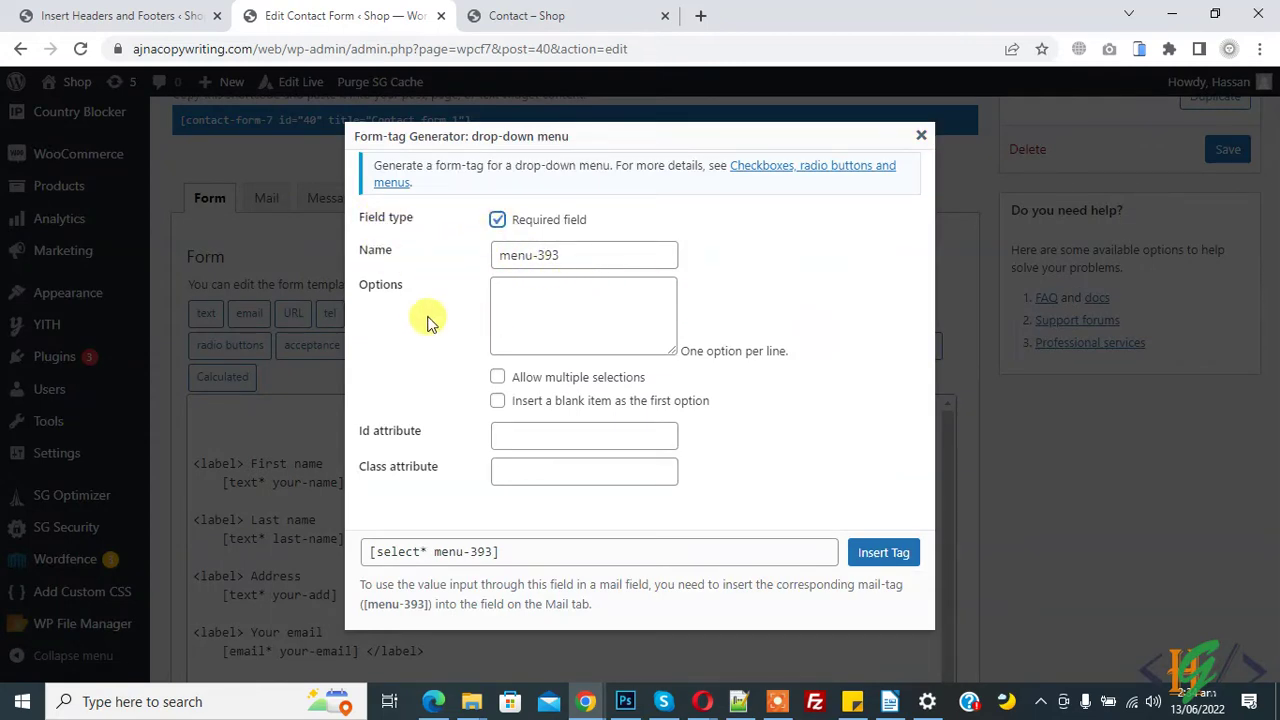
pyautogui.click(535, 305)
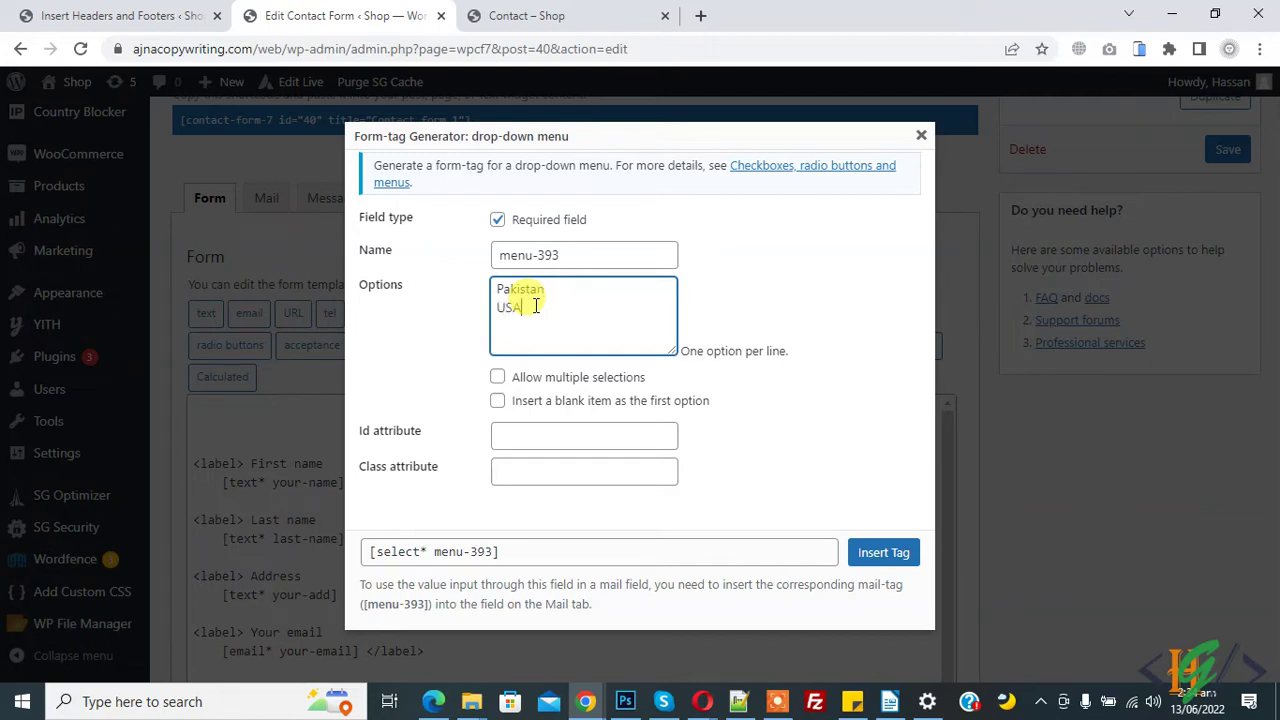
pyautogui.click(397, 449)
pyautogui.moveTo(357, 434); pyautogui.dragTo(414, 430)
# Set the Id attribute to countryselected, copy the generated [select*] tag, and close the generator
pyautogui.click(412, 431)
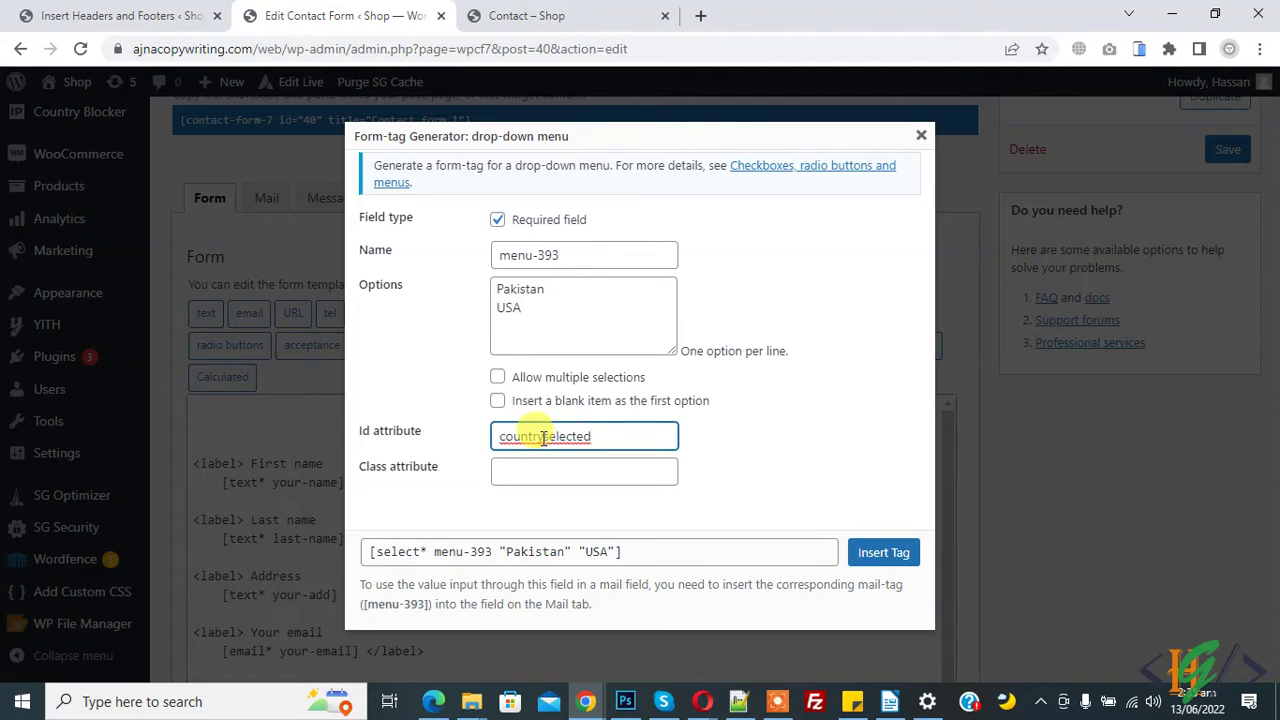
pyautogui.doubleClick(543, 437)
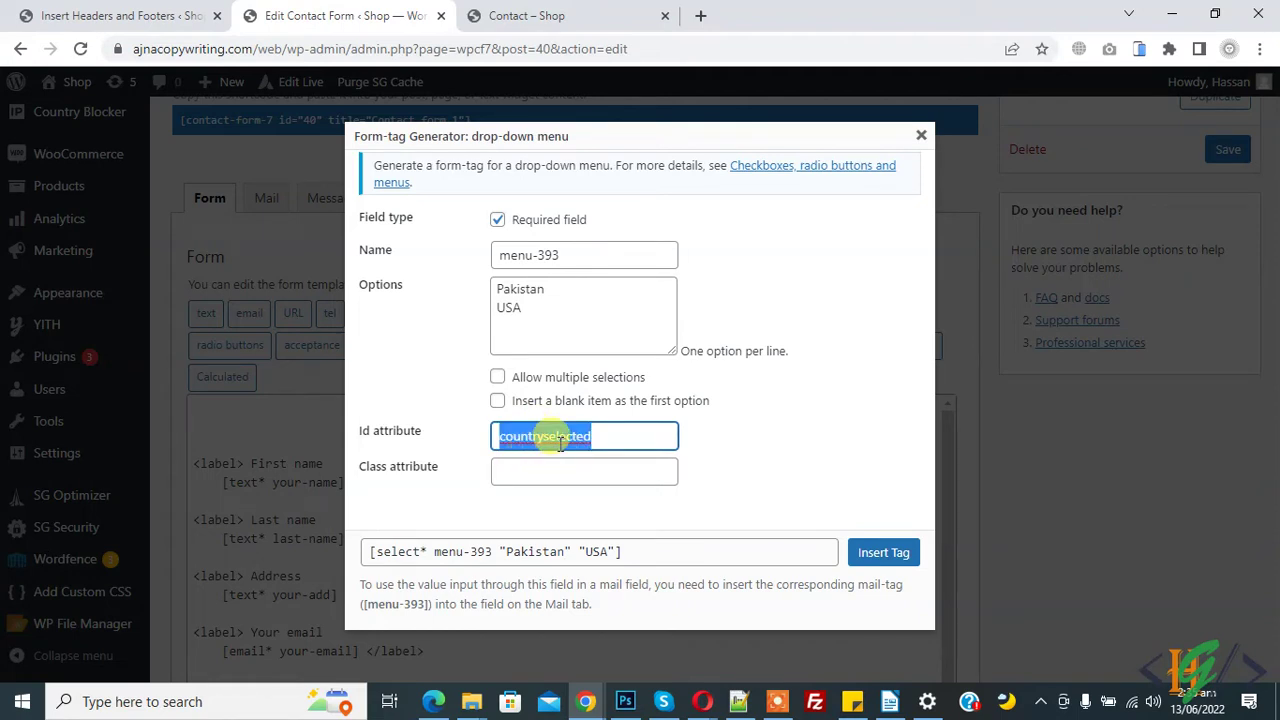
pyautogui.click(676, 437)
pyautogui.click(749, 429)
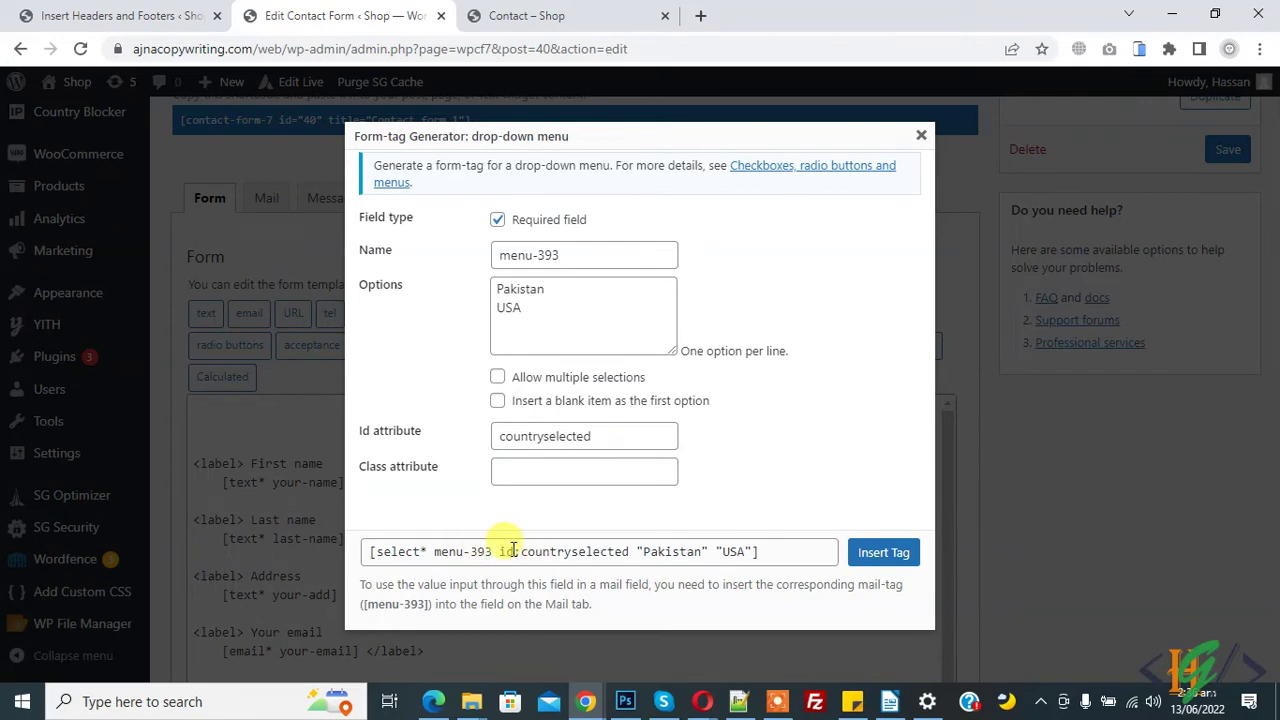
pyautogui.click(557, 549)
pyautogui.hotkey('ctrl', 'c')
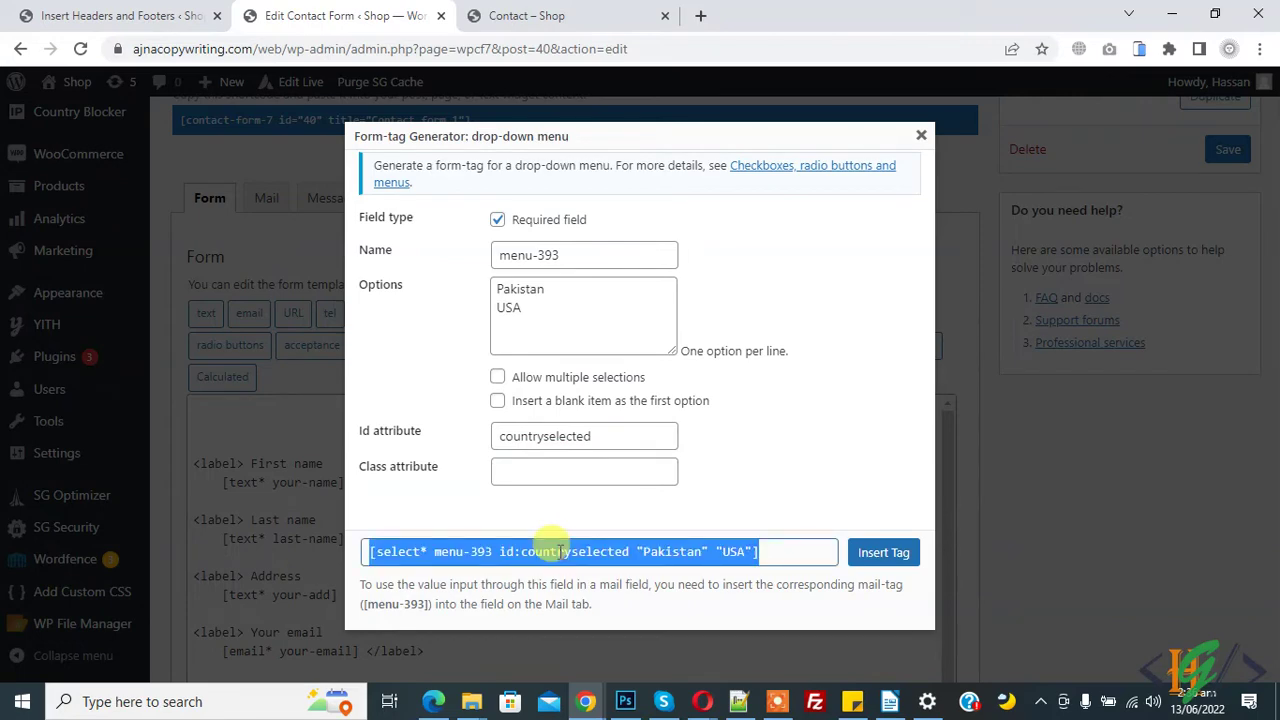
pyautogui.click(919, 135)
pyautogui.click(239, 437)
# Paste the country drop-down tag at the top of the template with a 'Select Country' label
pyautogui.press('Return')
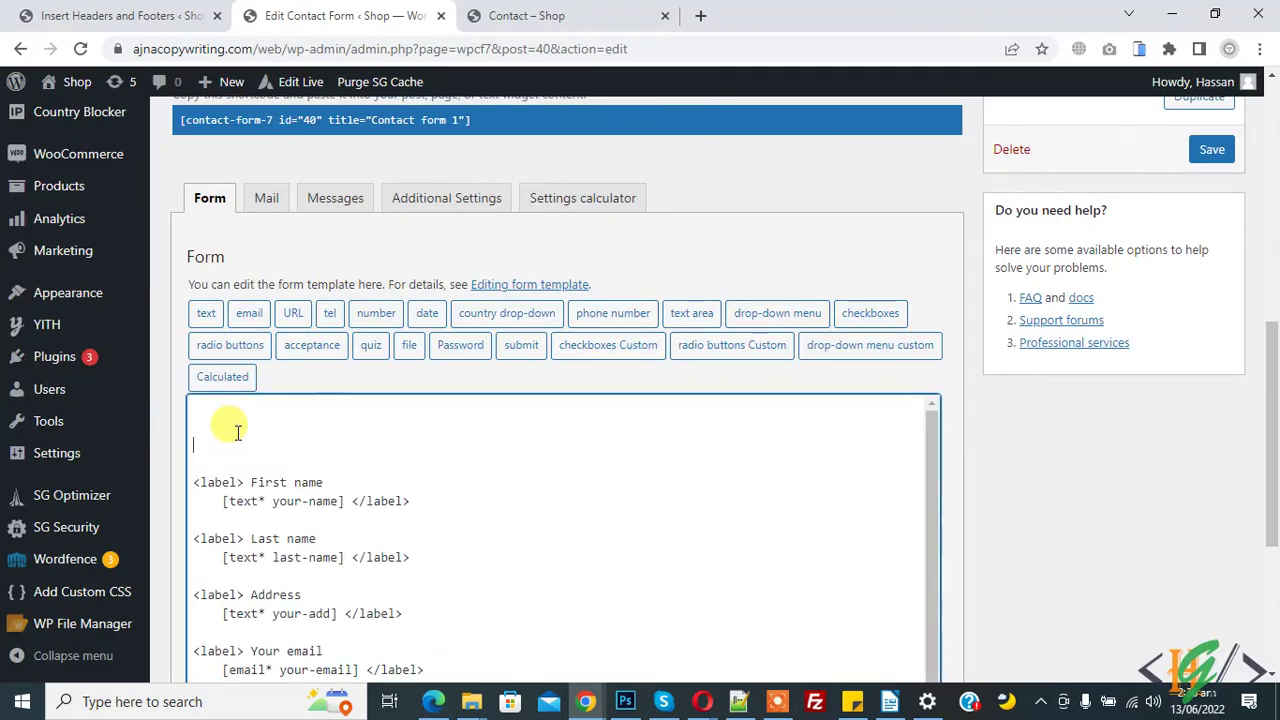
pyautogui.hotkey('ctrl', 'v')
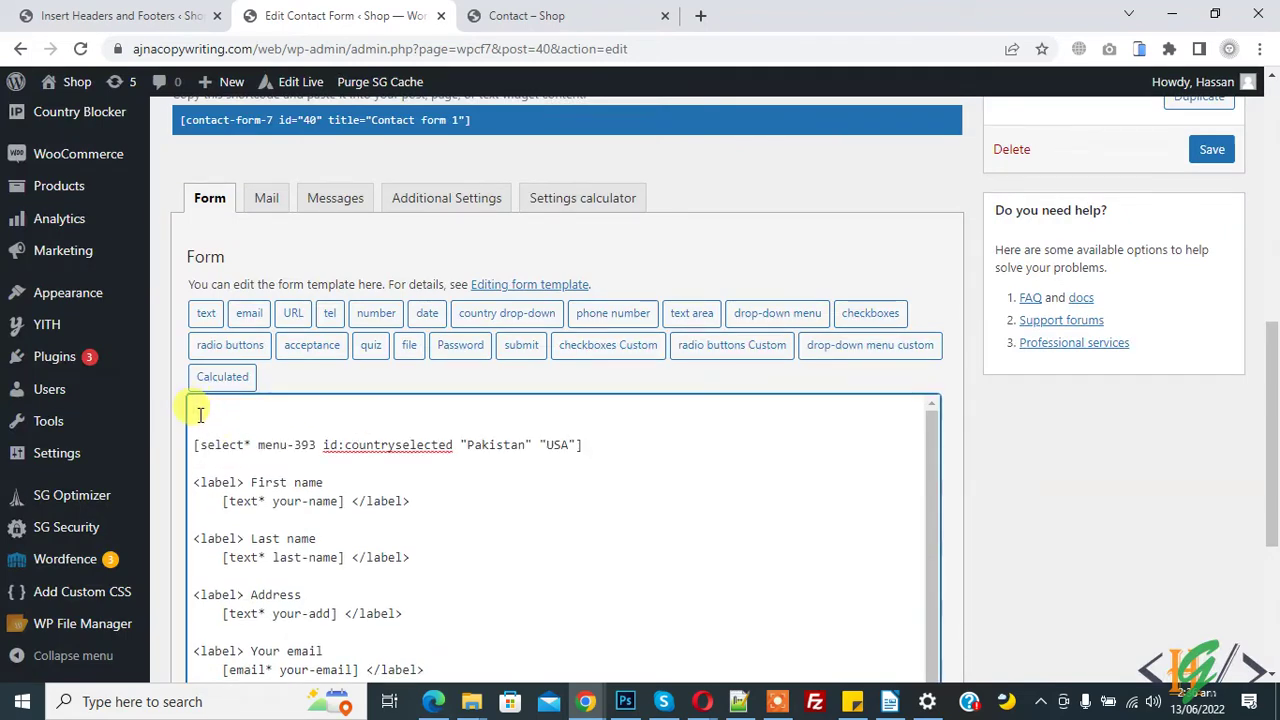
pyautogui.write('Select Country')
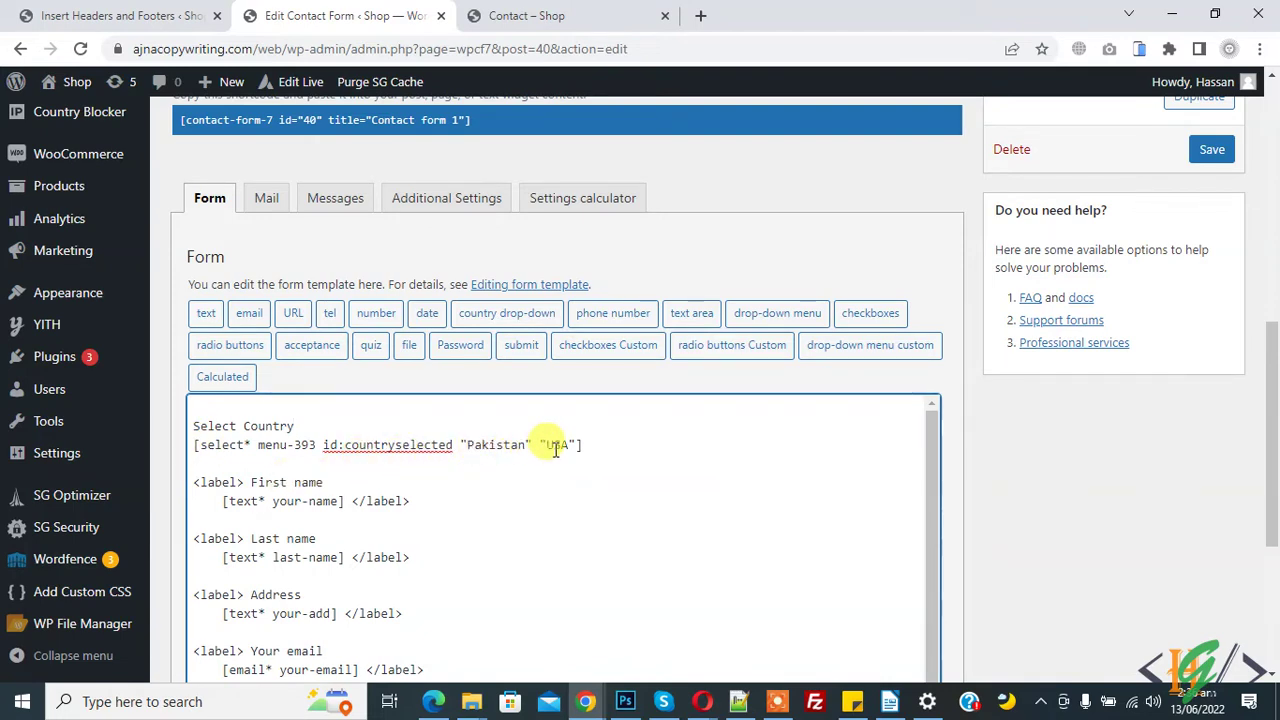
pyautogui.moveTo(323, 445); pyautogui.dragTo(452, 449)
pyautogui.click(409, 445)
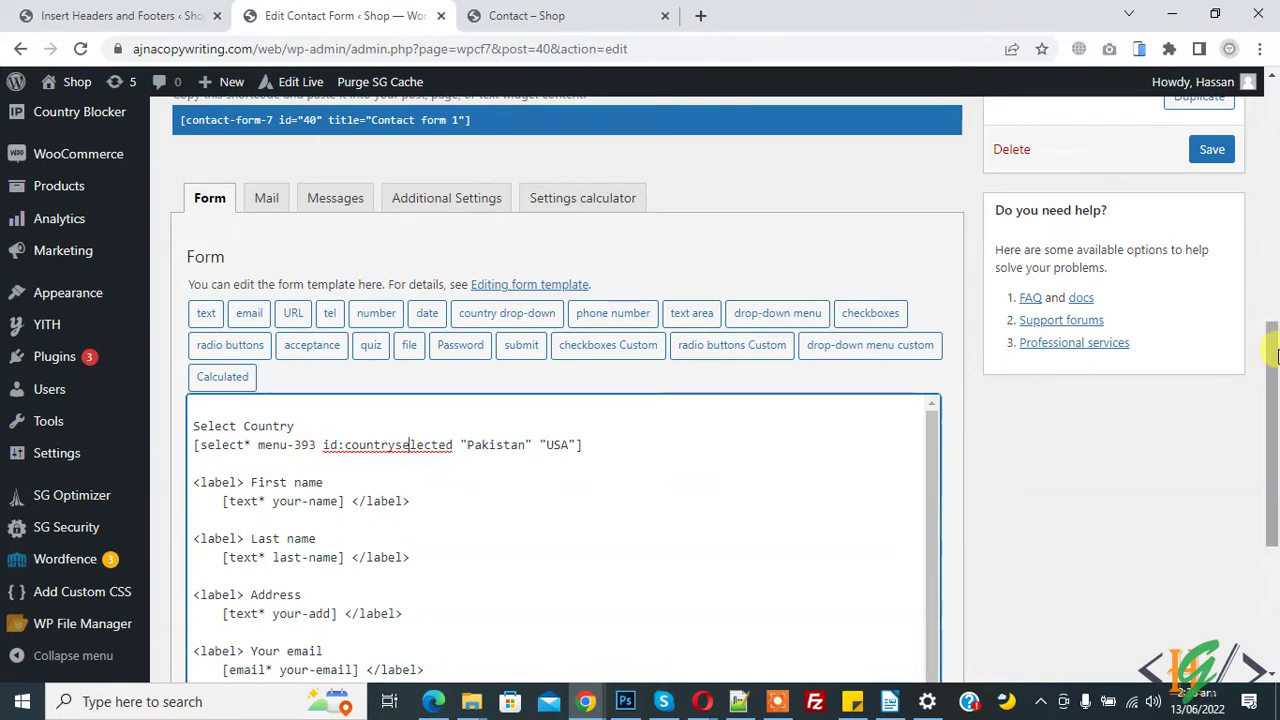
# Save Contact form 1 and reload the live Contact page
pyautogui.click(1211, 154)
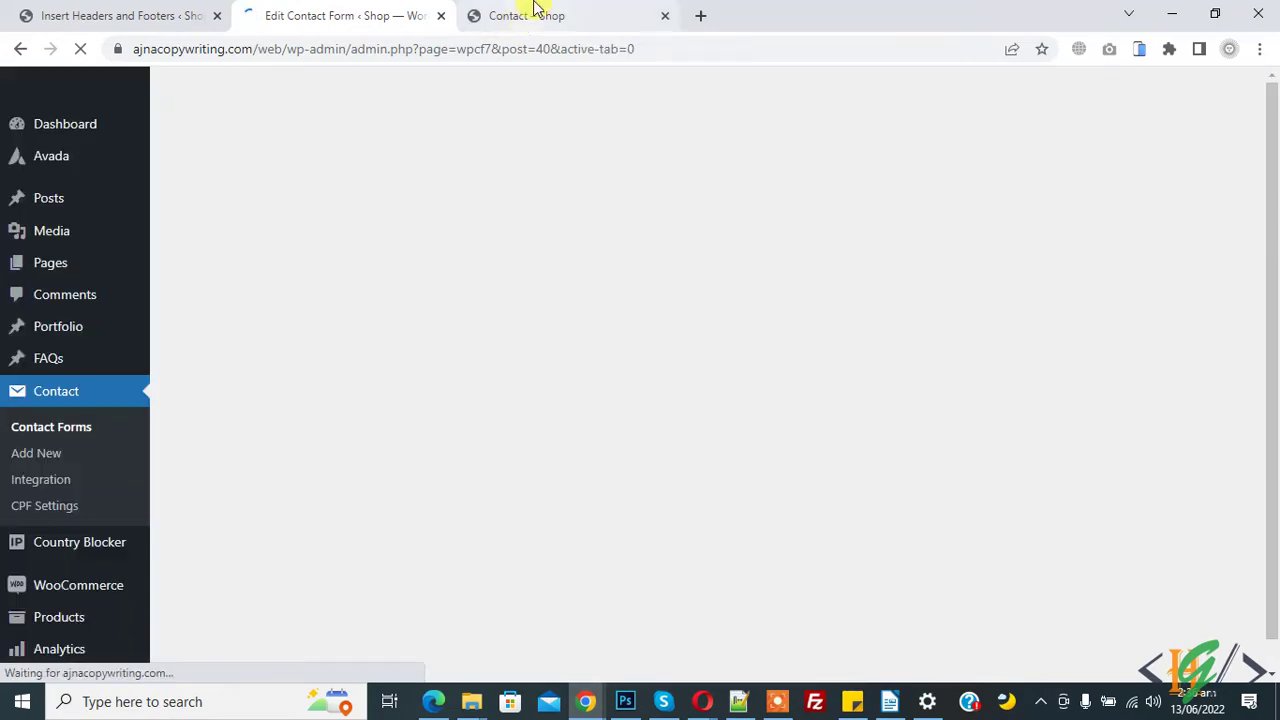
pyautogui.click(531, 13)
pyautogui.click(80, 48)
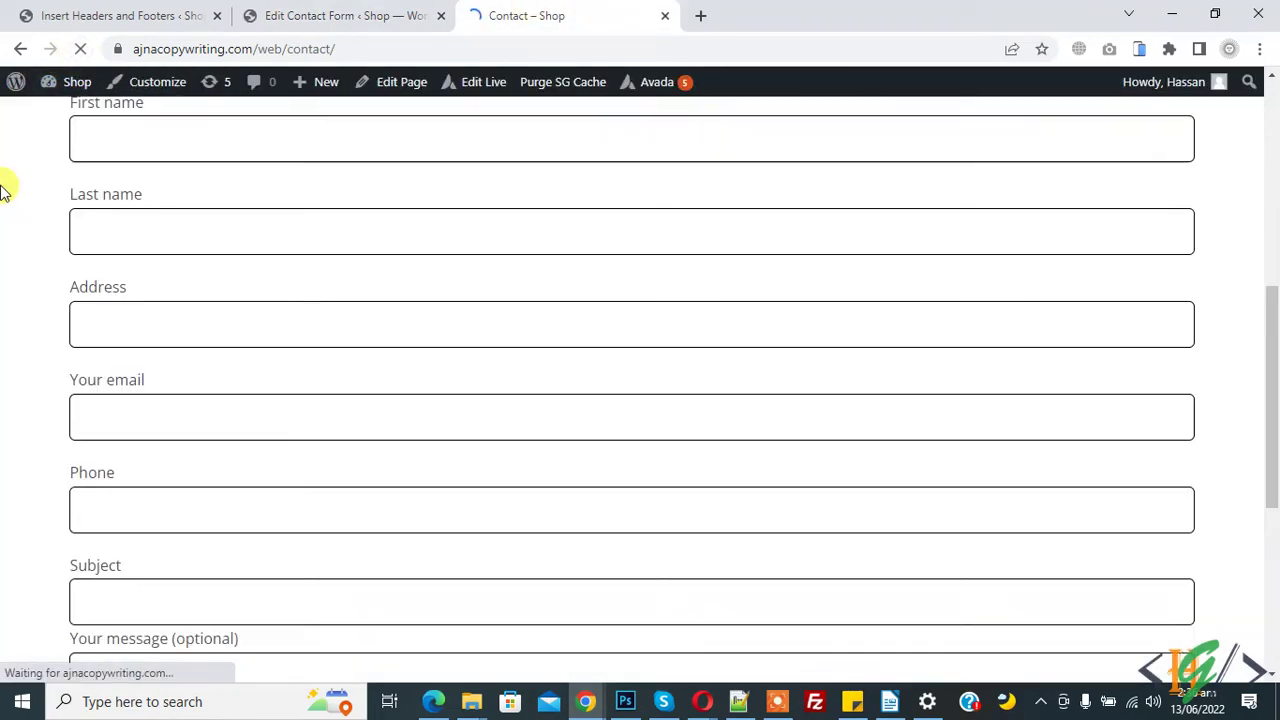
# Verify the Select Country drop-down lists Pakistan and USA, then return to Insert Headers and Footers
pyautogui.click(163, 337)
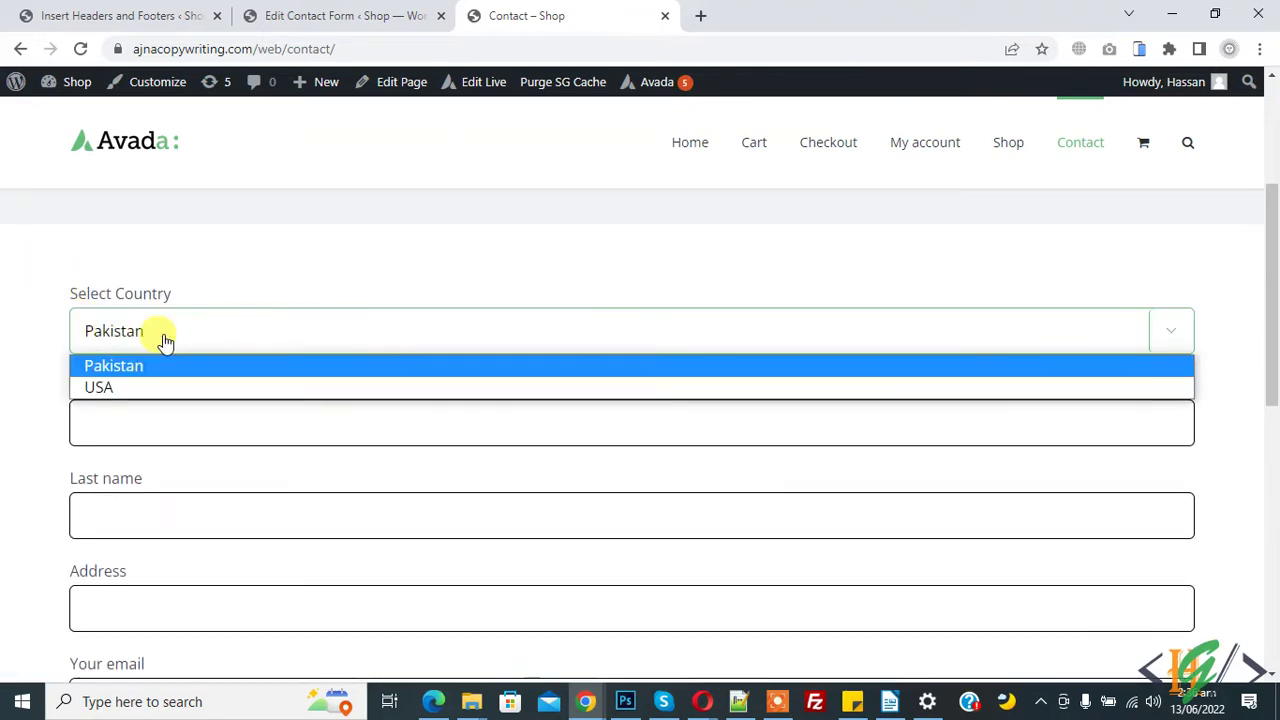
pyautogui.click(14, 337)
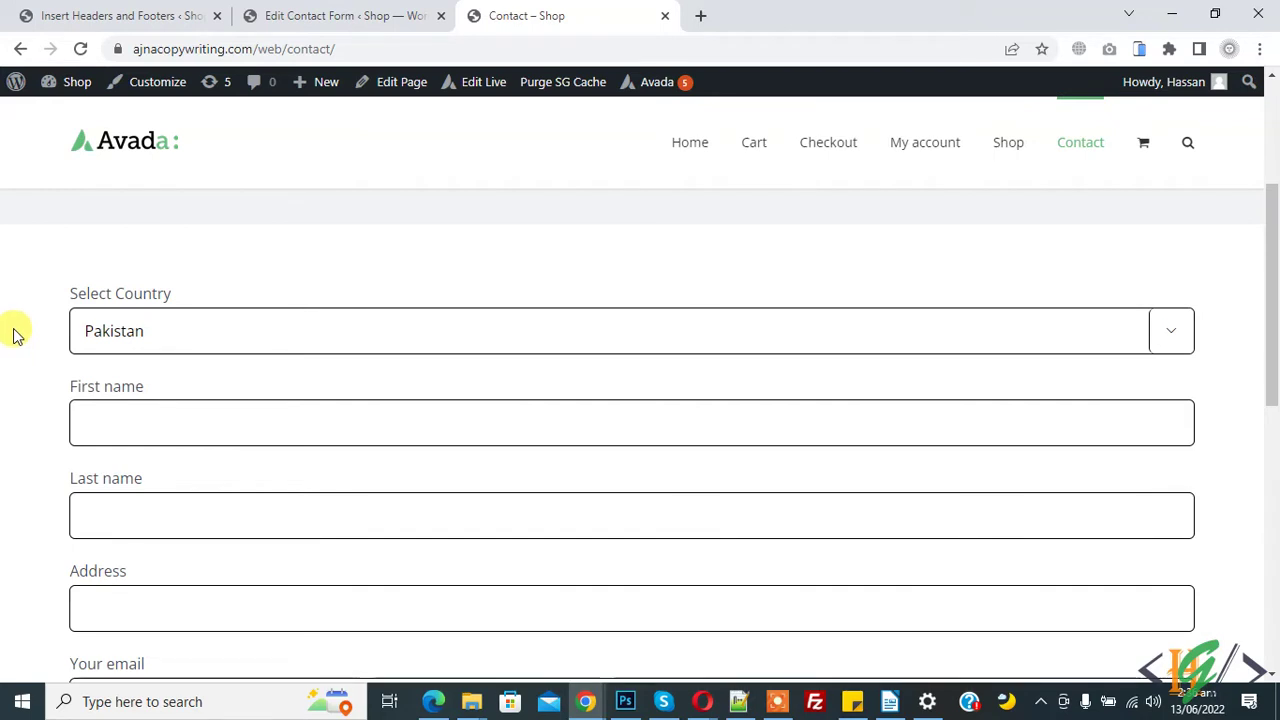
pyautogui.click(140, 12)
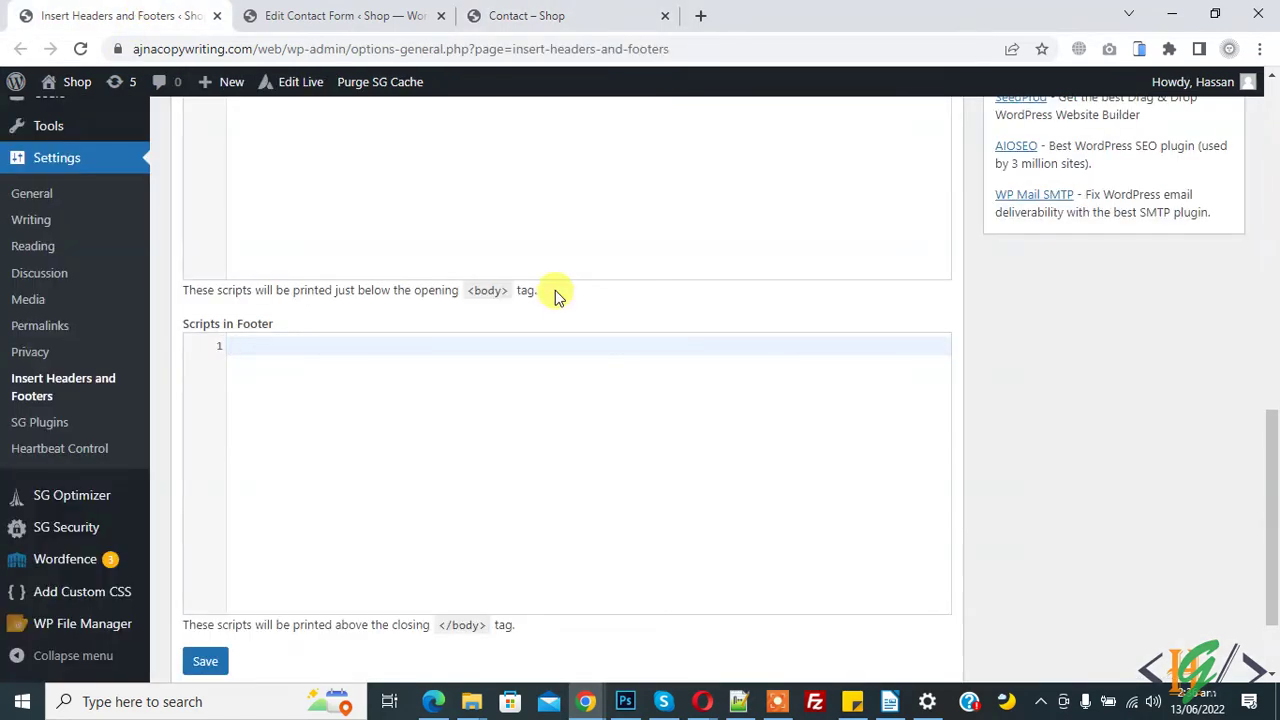
# Paste the 14-line wpcf7mailsent redirect script into Scripts in Footer
pyautogui.scroll(-1, 557, 295)
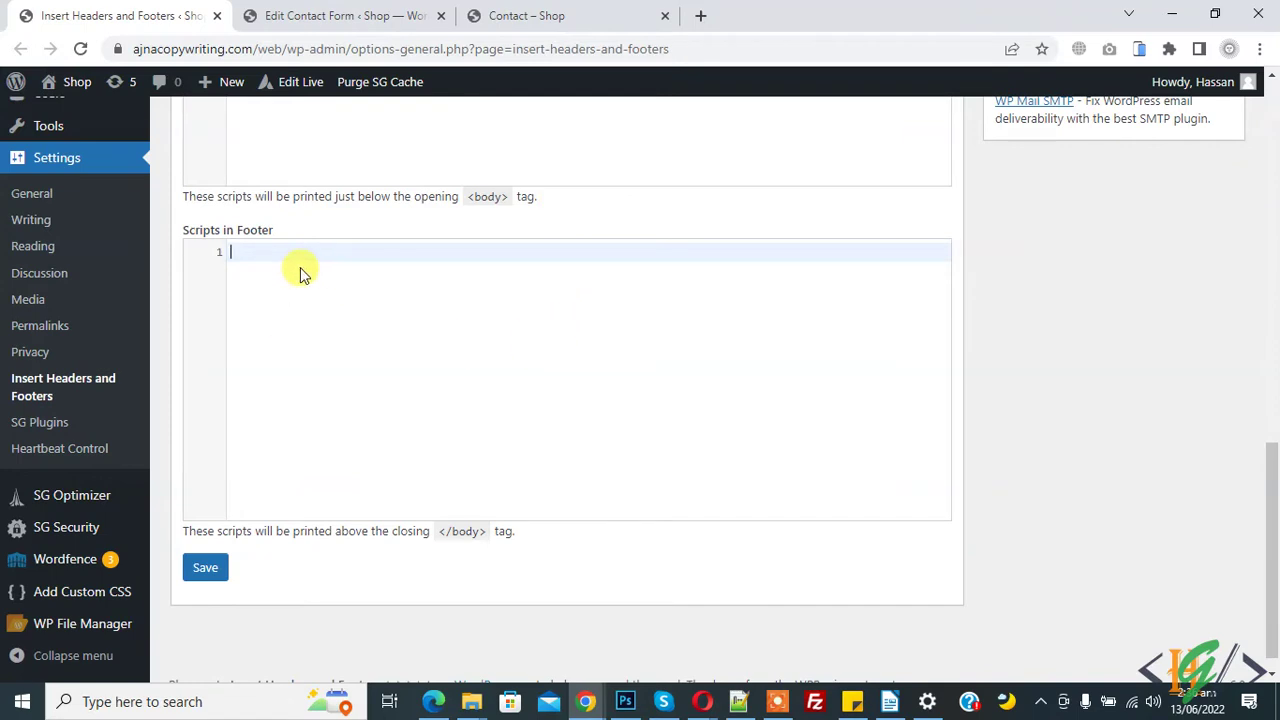
pyautogui.write('<script> document.addEventListener( \'wpcf7mailsent\', function( event ) { if ( \'40\' == event.detail.contactFormId ) {     var whatDownload =  document.getElementById("SelectID").value; // Replace selectID with your dropdownID     if (whatDownload === "value1") { // Value 1 is whatever one of the values you want to check for       // Redirect location for value1       window.open(\'https://ajnacopywriting.com/web/\',\'_blank\');       }     else if (whatDownload === "Value2") { // Value 1 is whatever one of the values you want to check for         // Redirect location for value2        window.open(\'https://ajnacopywriting.com/web/cart\',\'_blank\');     } }}, false ); </script>')
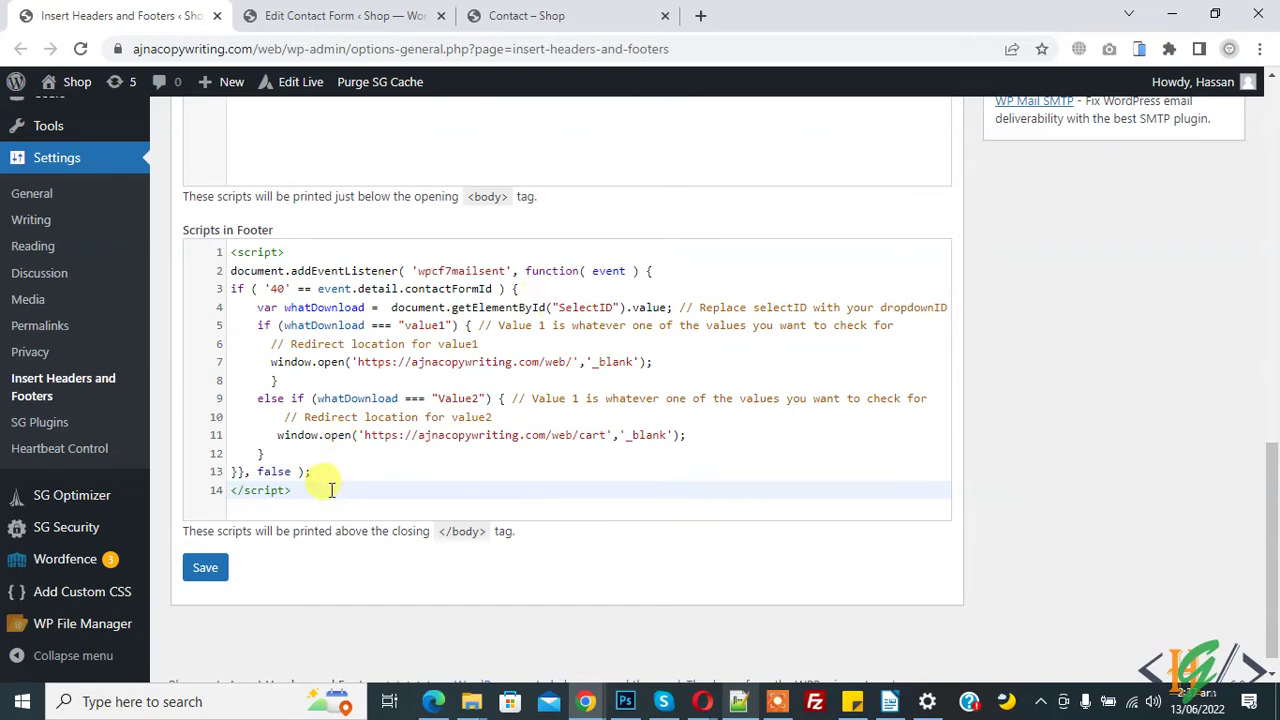
pyautogui.doubleClick(273, 289)
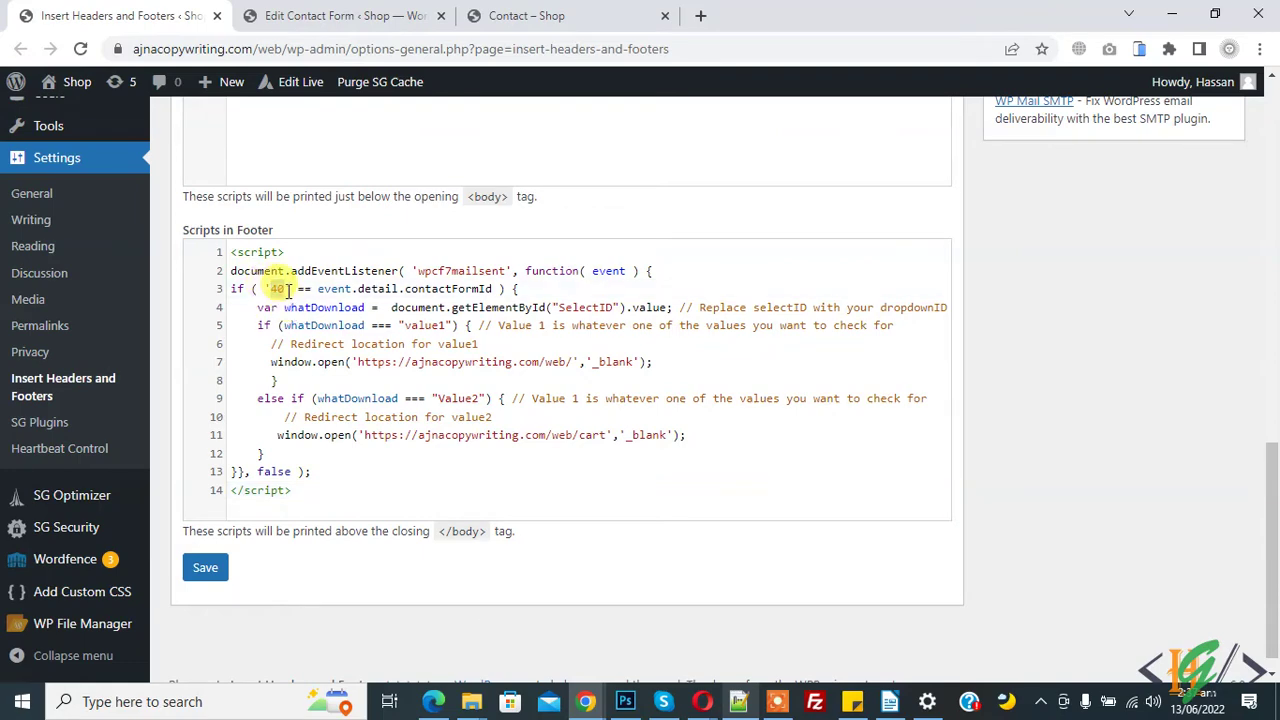
# Compare Contact form 1's shortcode id with the form ID 40 on script line 3
pyautogui.click(300, 15)
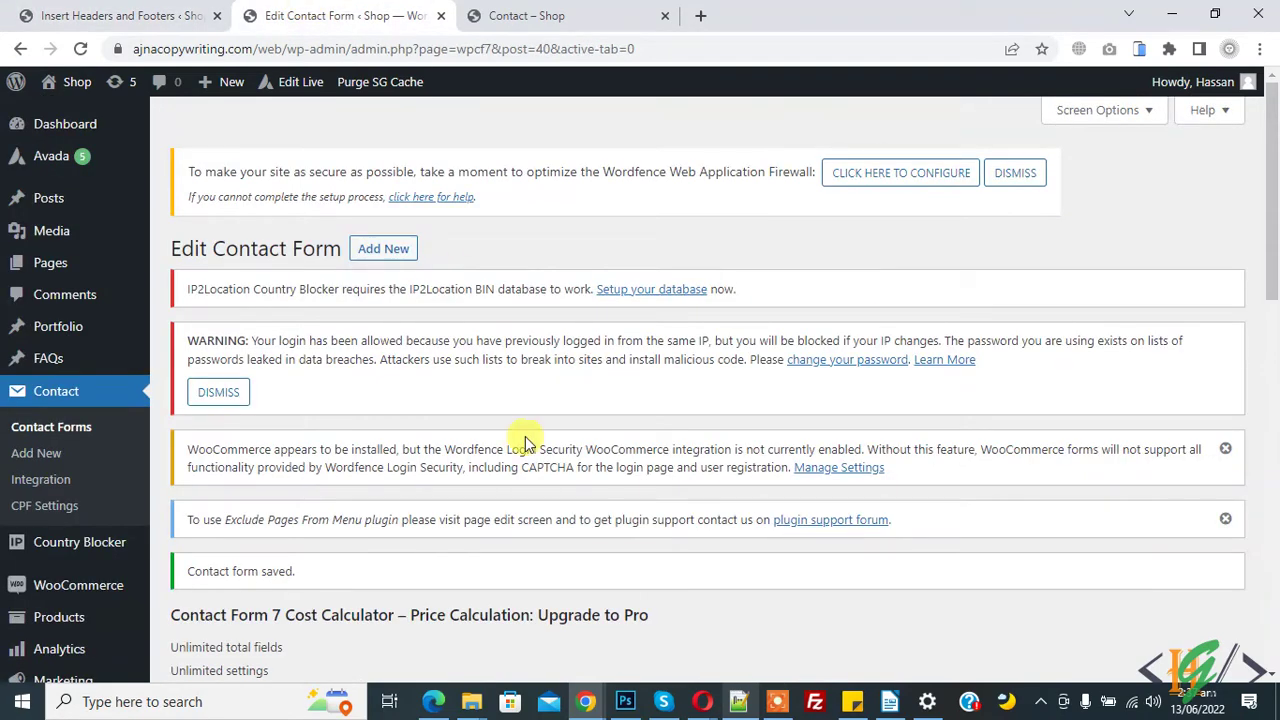
pyautogui.scroll(-5, 503, 375)
pyautogui.click(293, 262)
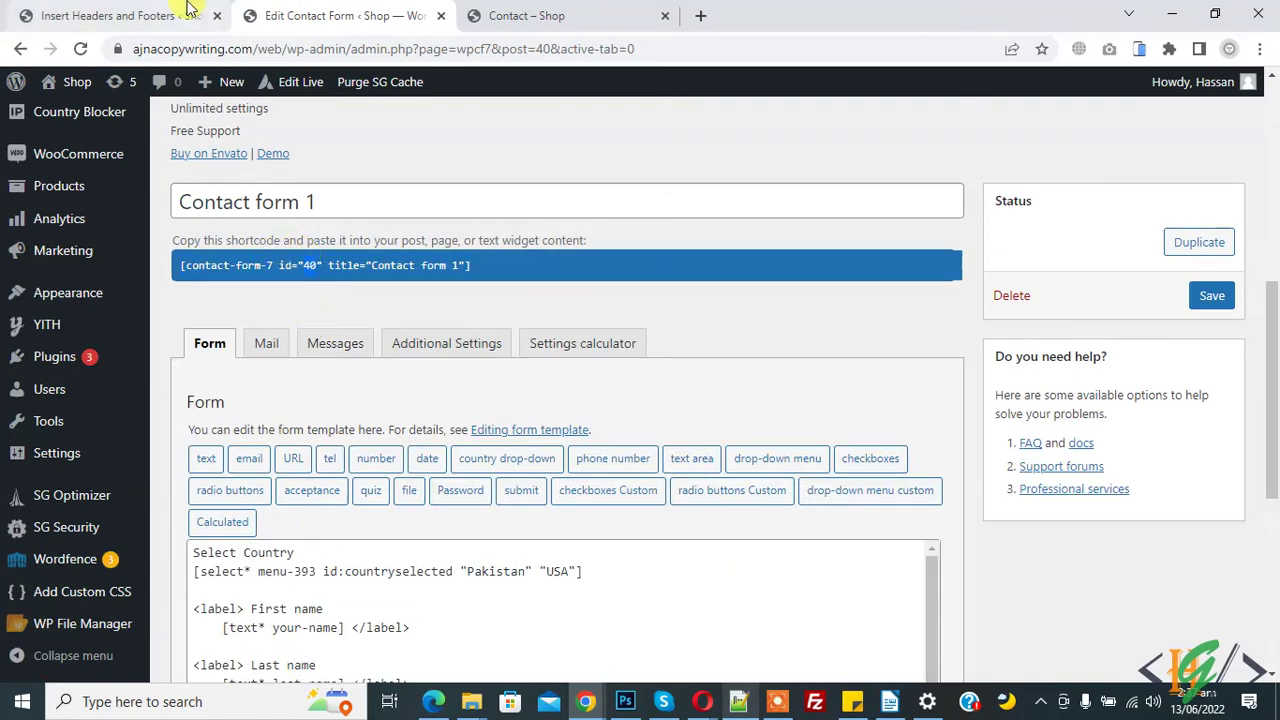
pyautogui.click(186, 15)
pyautogui.click(276, 286)
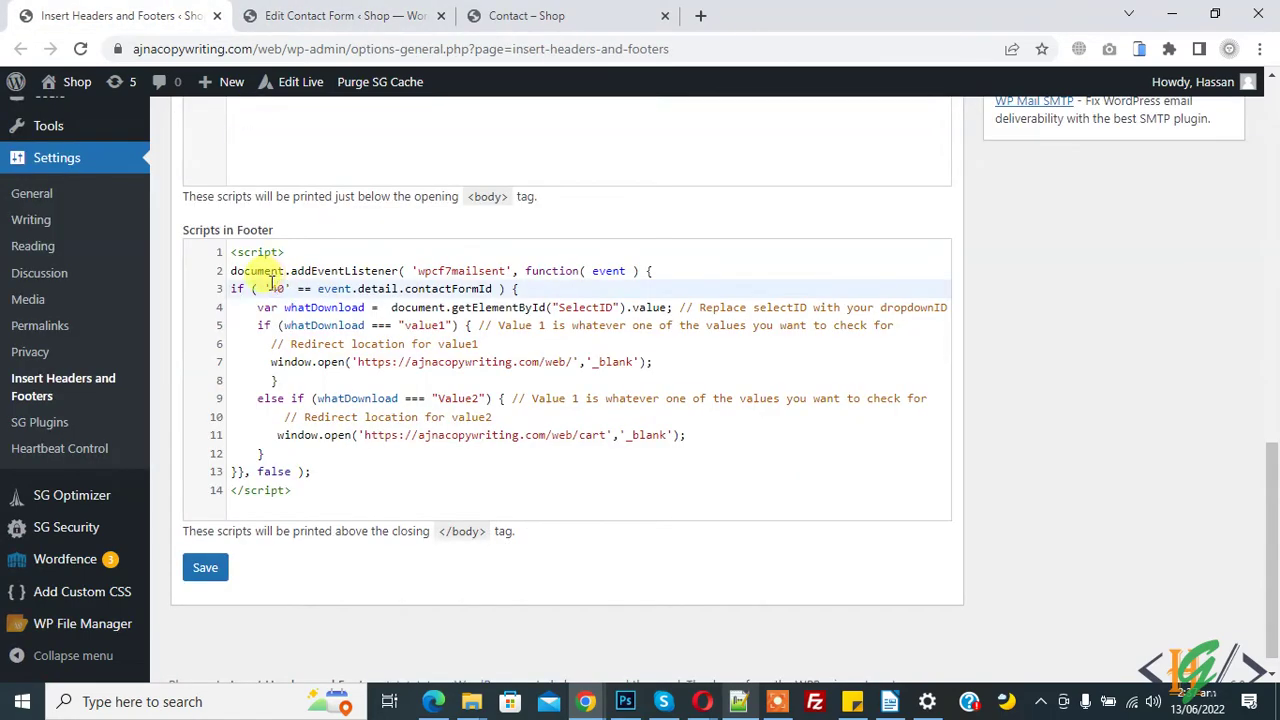
pyautogui.doubleClick(272, 288)
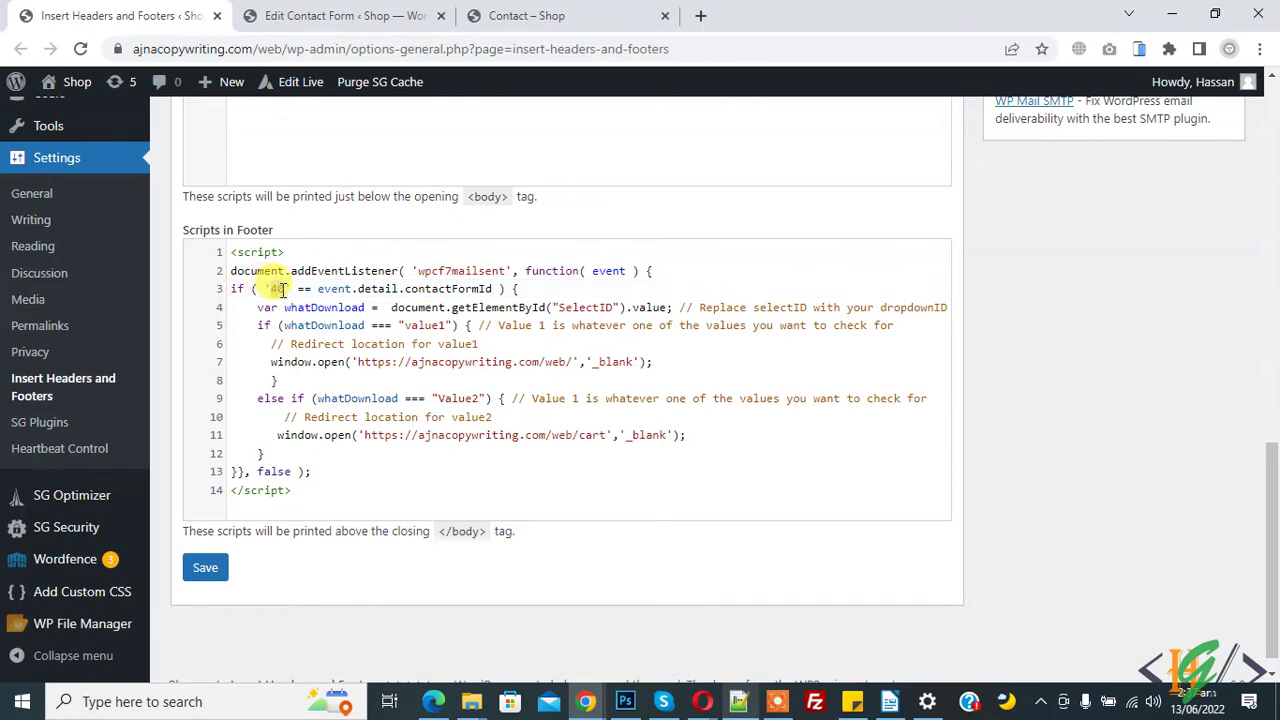
# Review line 4's whatDownload declaration and SelectID placeholder, then return to the form editor
pyautogui.click(243, 306)
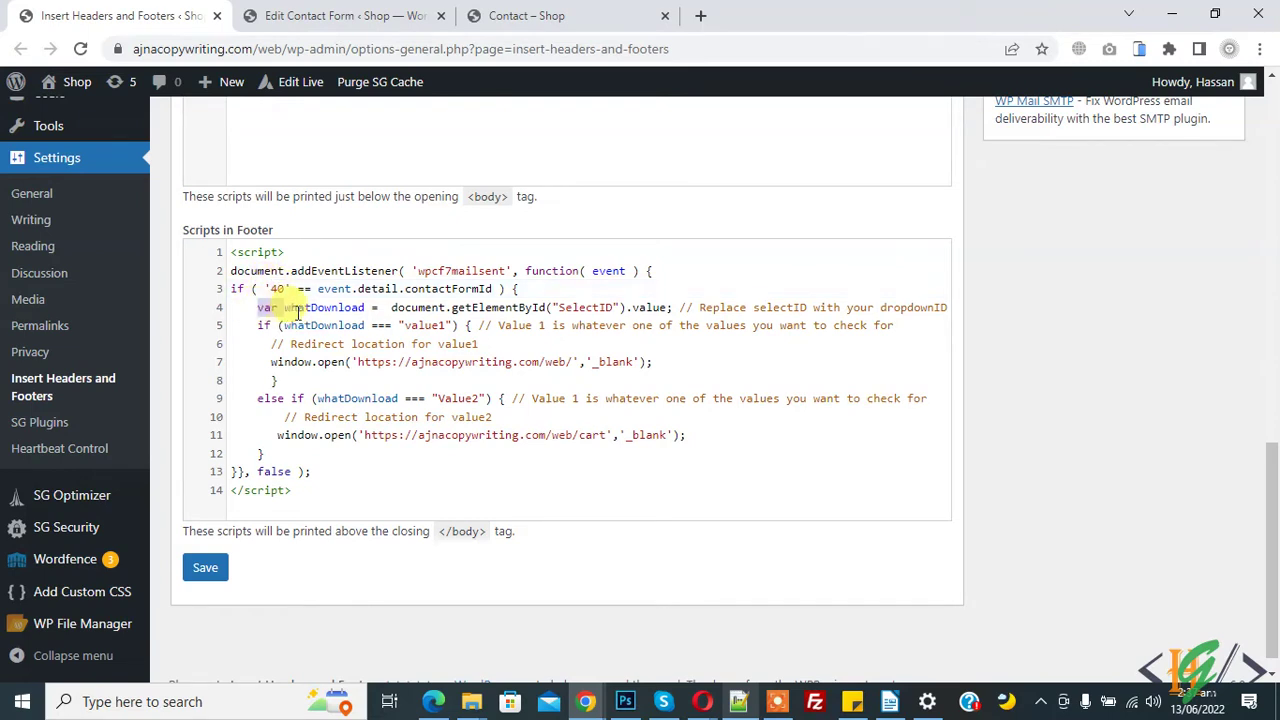
pyautogui.moveTo(307, 311); pyautogui.dragTo(378, 310)
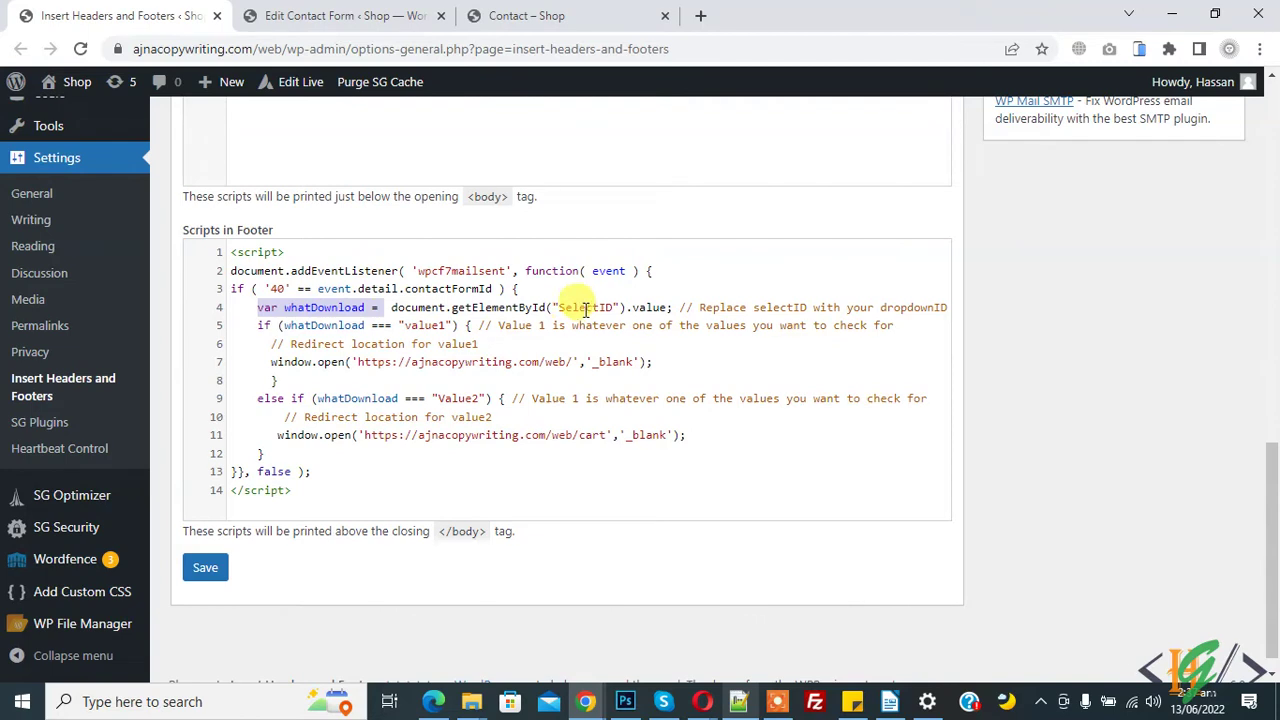
pyautogui.doubleClick(576, 308)
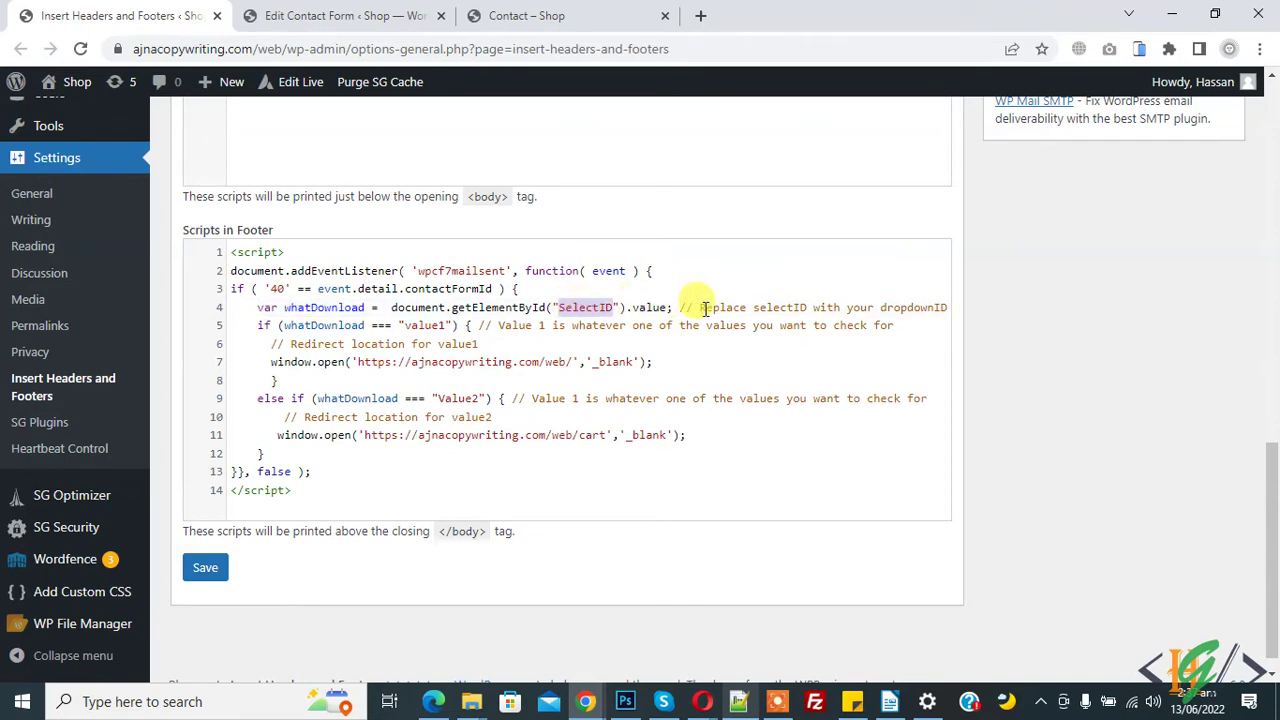
pyautogui.moveTo(700, 307); pyautogui.dragTo(900, 307)
pyautogui.click(336, 13)
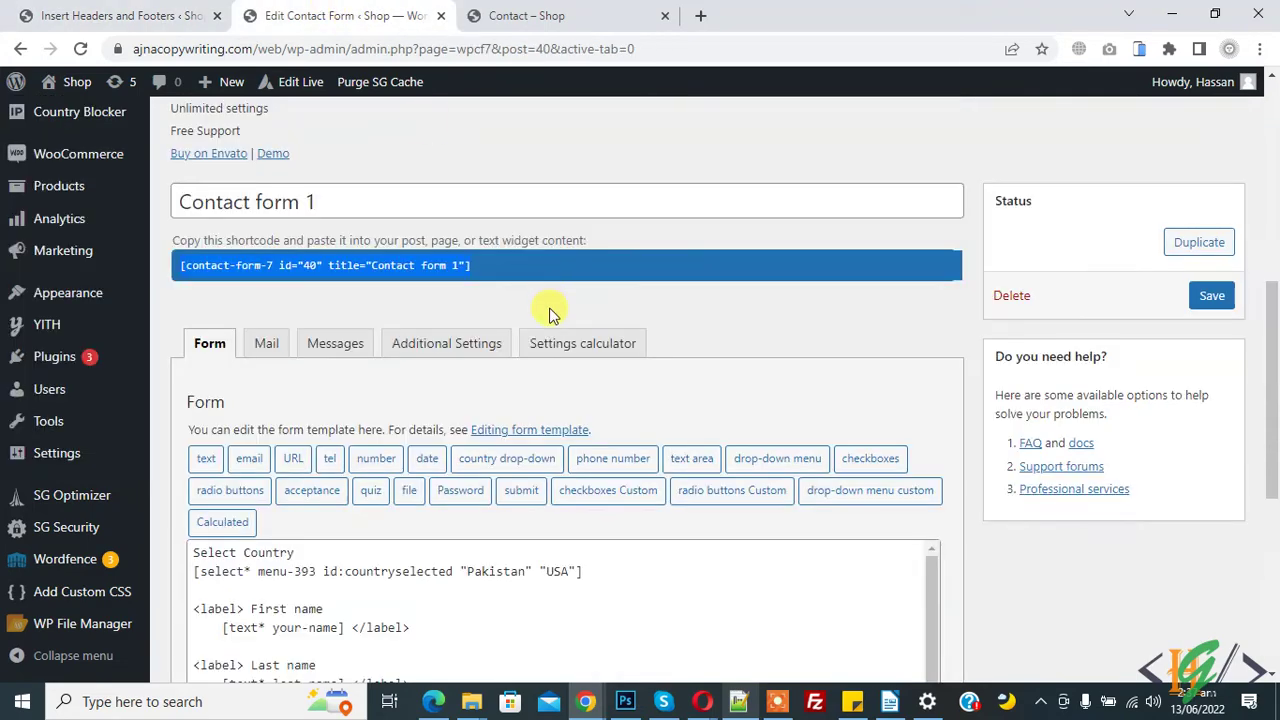
# Copy 'countryselected' from the form template and paste it over SelectID on script line 4
pyautogui.scroll(-2, 403, 437)
pyautogui.doubleClick(381, 383)
pyautogui.hotkey('ctrl', 'c')
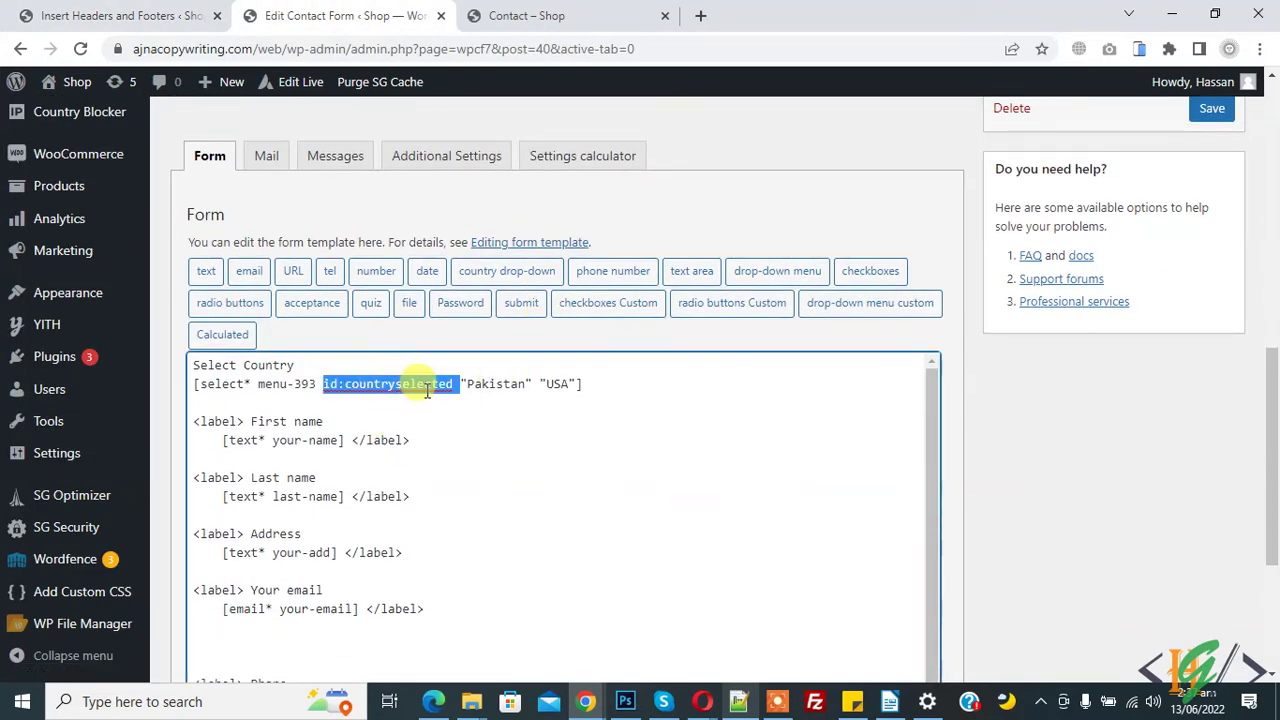
pyautogui.click(347, 383)
pyautogui.moveTo(347, 383); pyautogui.dragTo(441, 383)
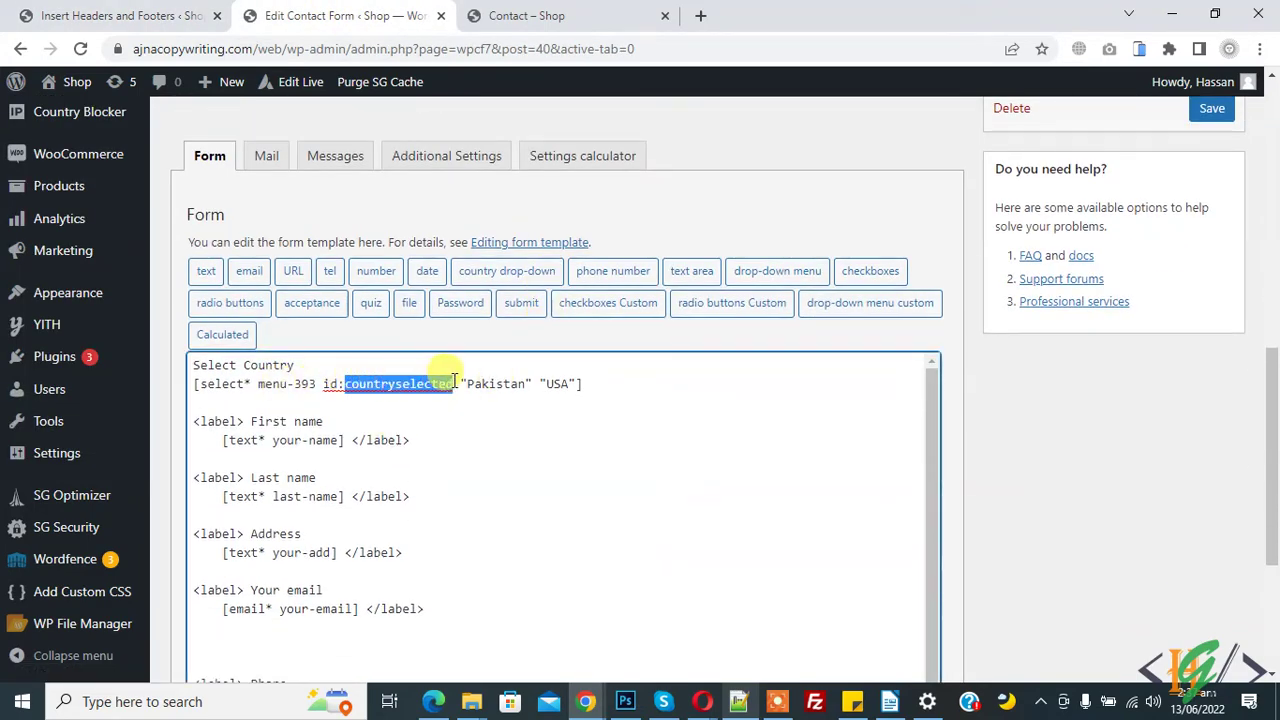
pyautogui.click(120, 15)
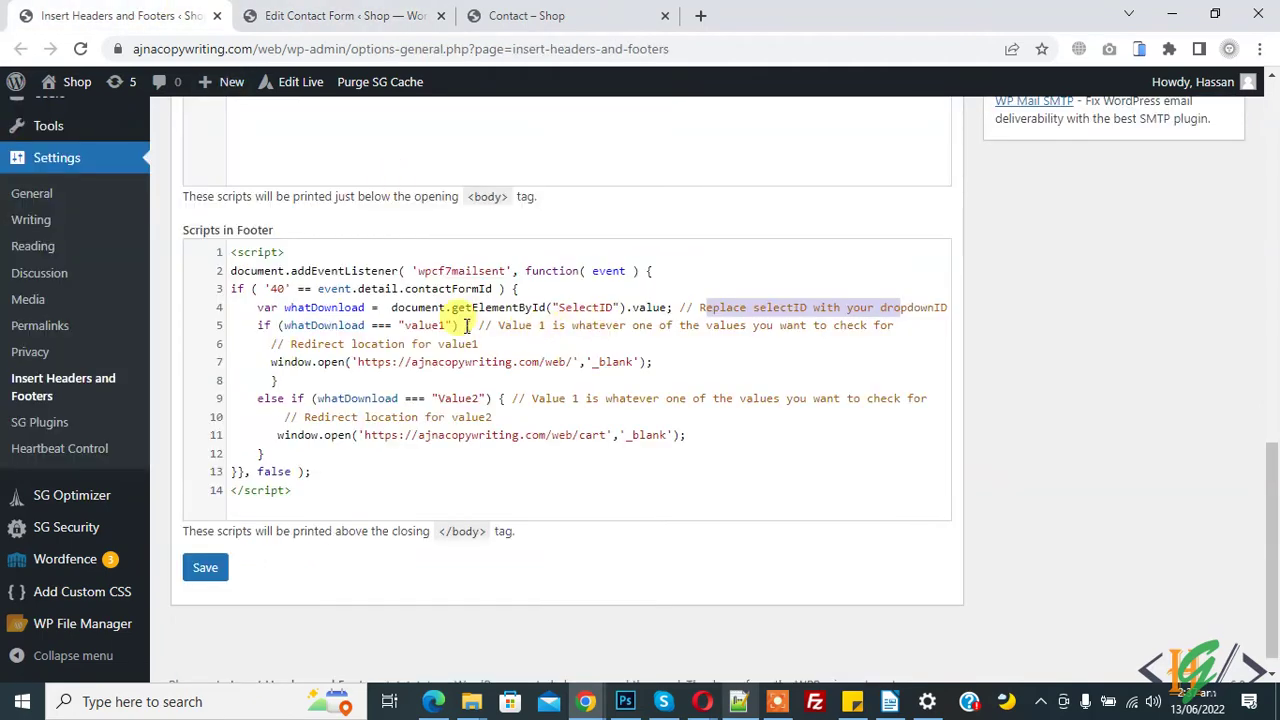
pyautogui.doubleClick(588, 308)
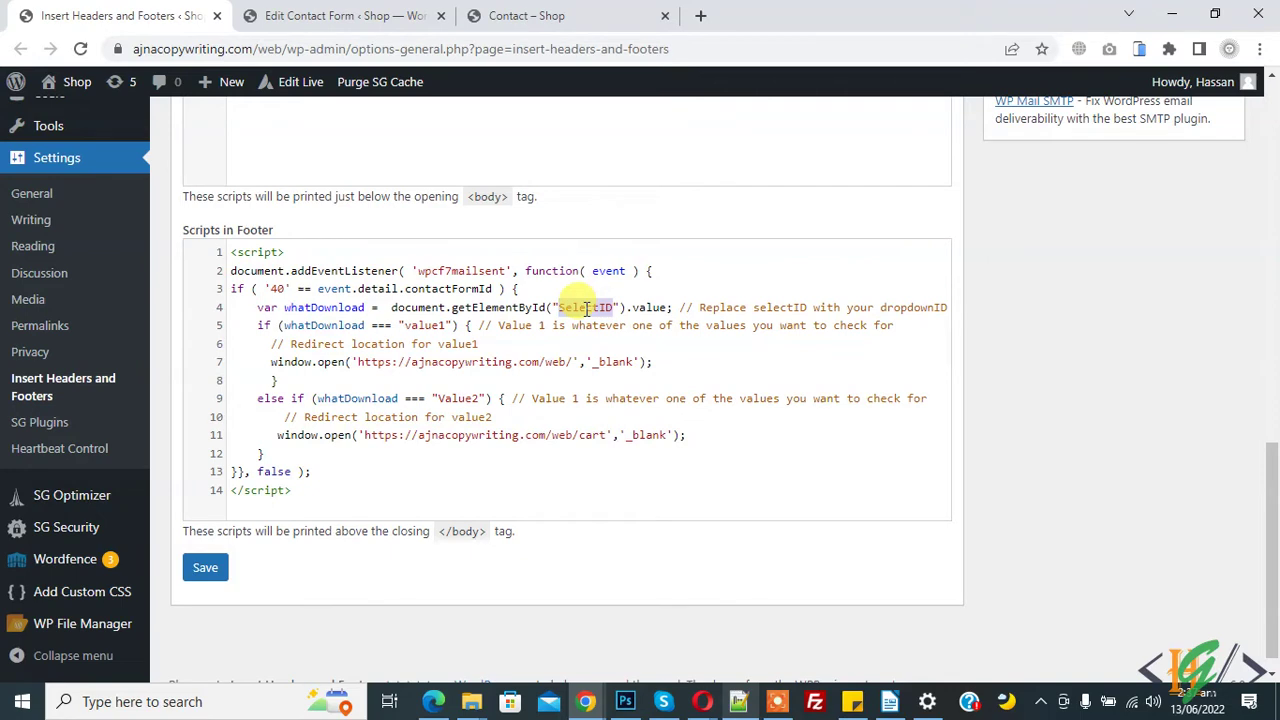
pyautogui.hotkey('ctrl', 'v')
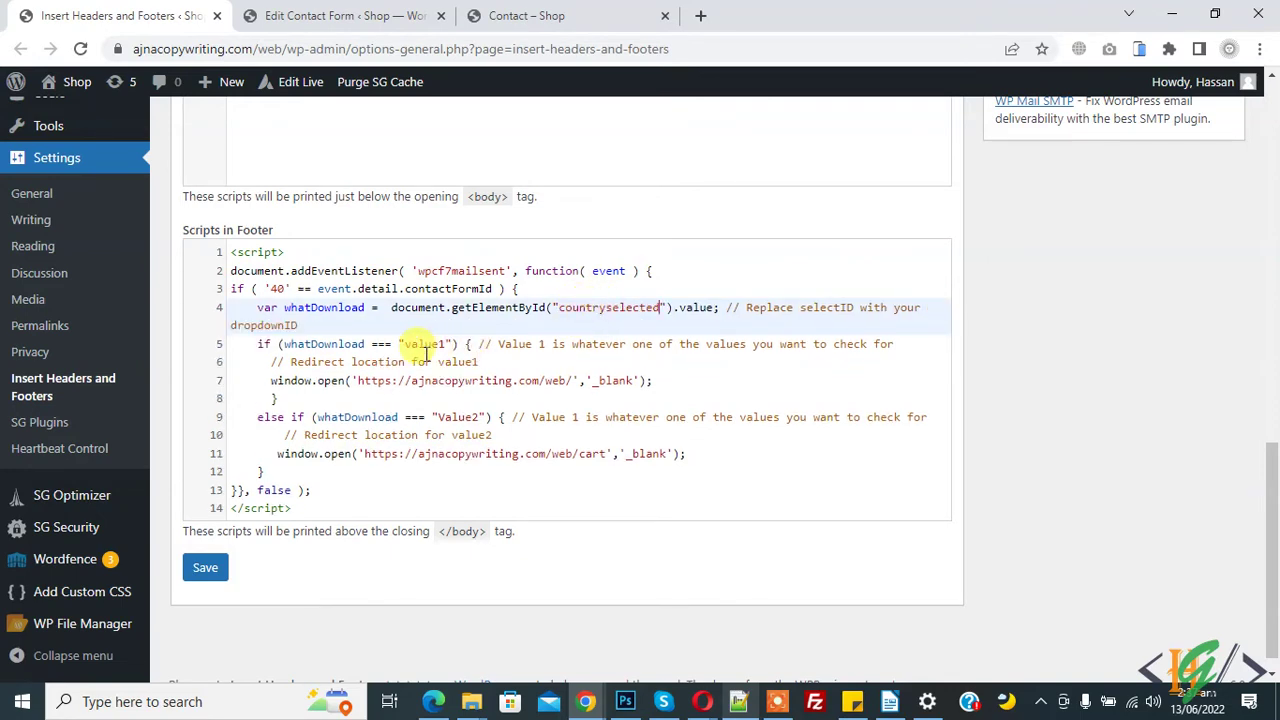
# Inspect the value1 placeholder on line 5 against the form's drop-down options
pyautogui.doubleClick(310, 343)
pyautogui.doubleClick(424, 344)
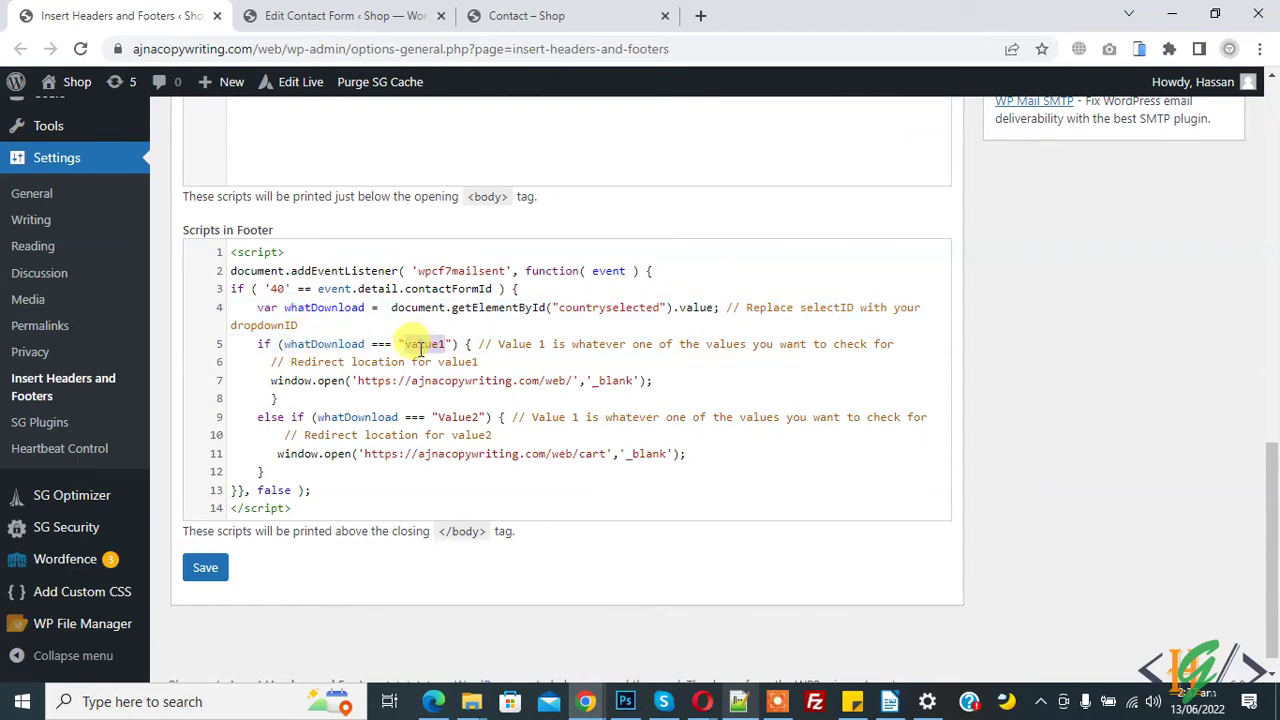
pyautogui.click(327, 12)
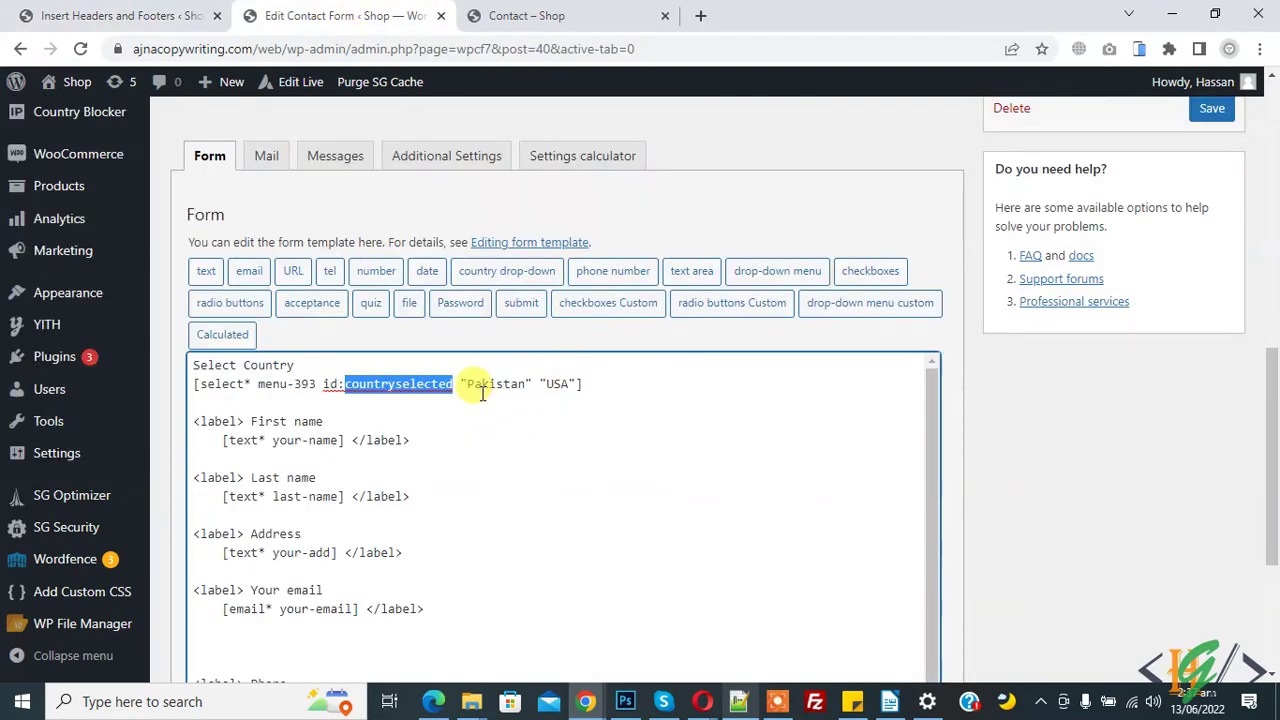
pyautogui.click(147, 12)
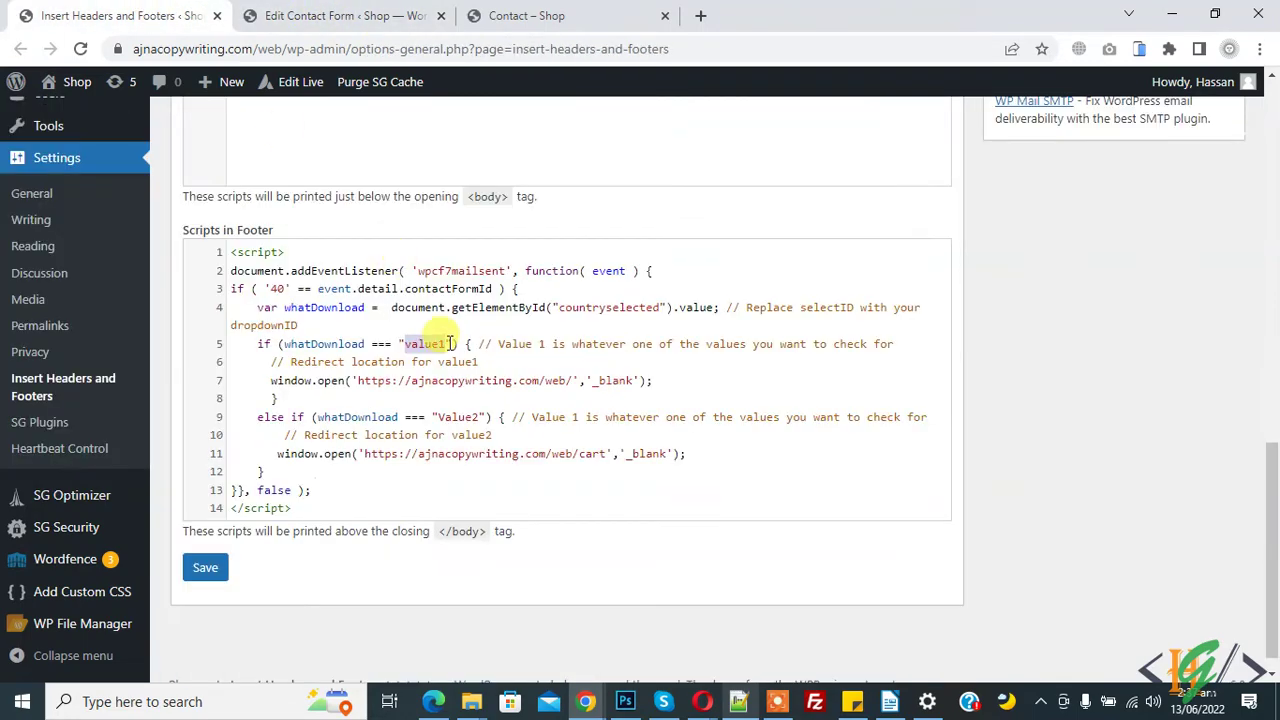
# Replace the value1 and Value2 placeholders in the footer script with Pakistan and USA
pyautogui.doubleClick(436, 343)
pyautogui.write('Pakistan')
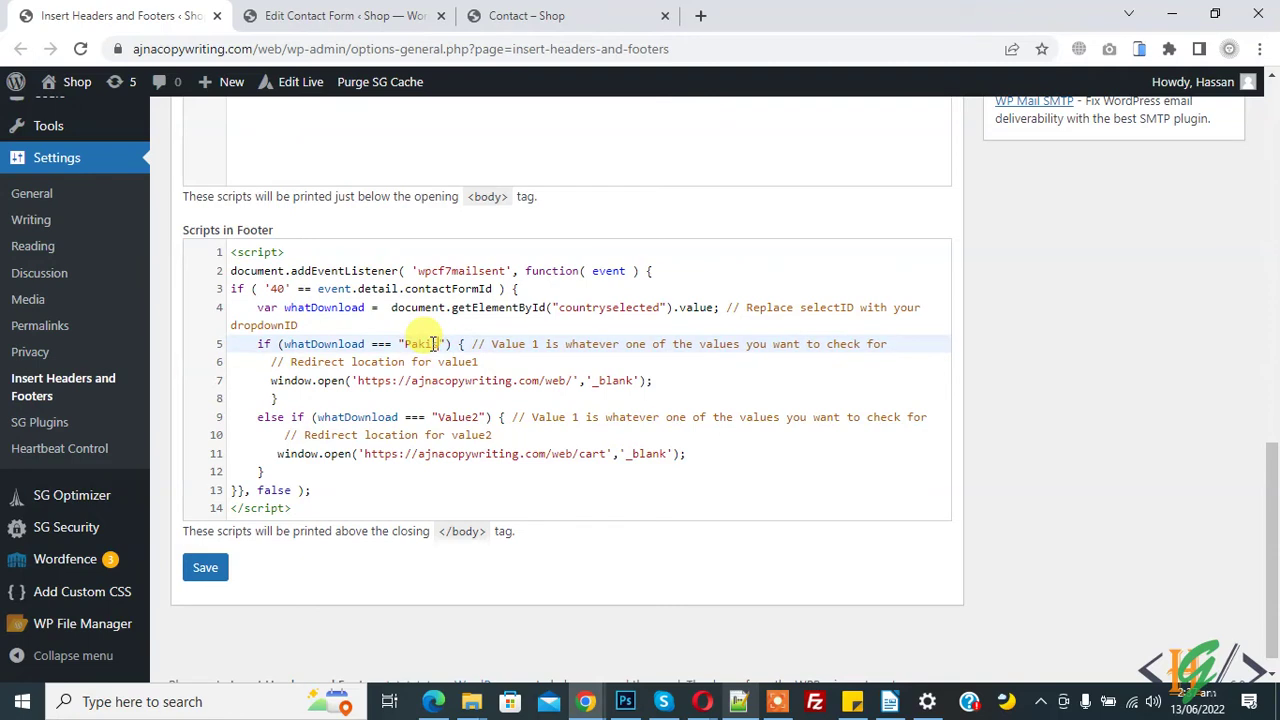
pyautogui.doubleClick(455, 417)
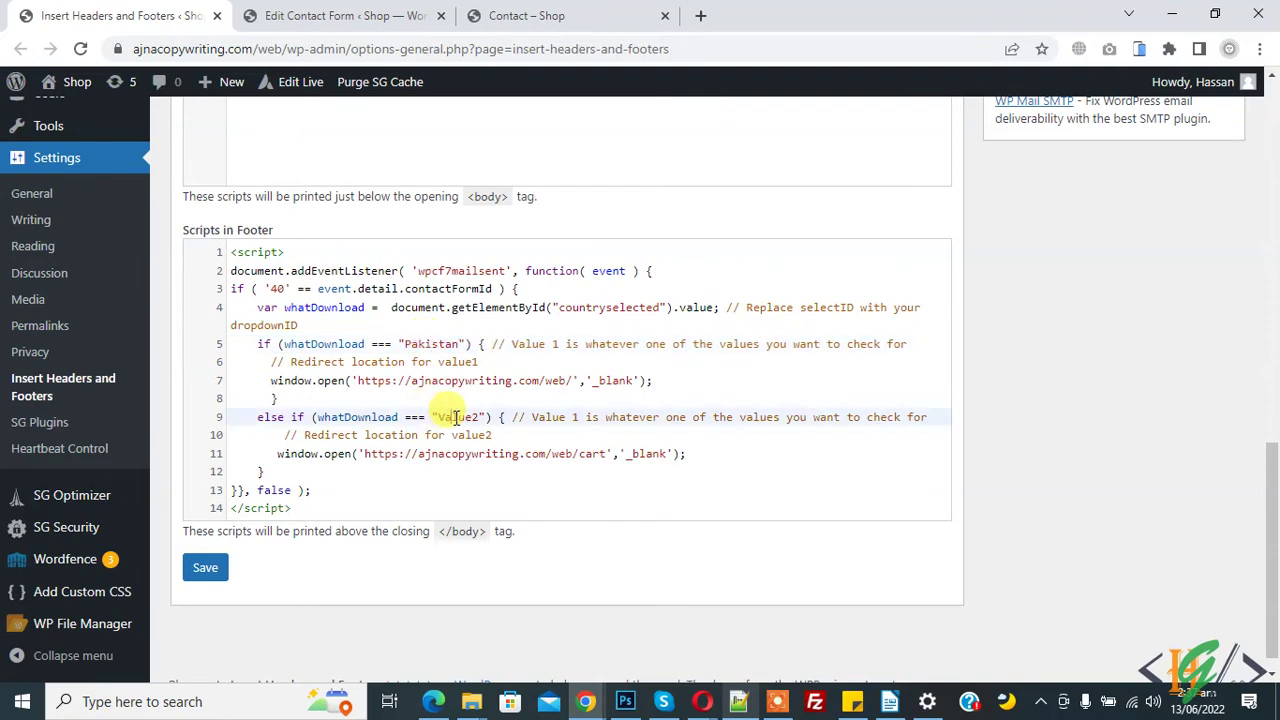
pyautogui.write('USA')
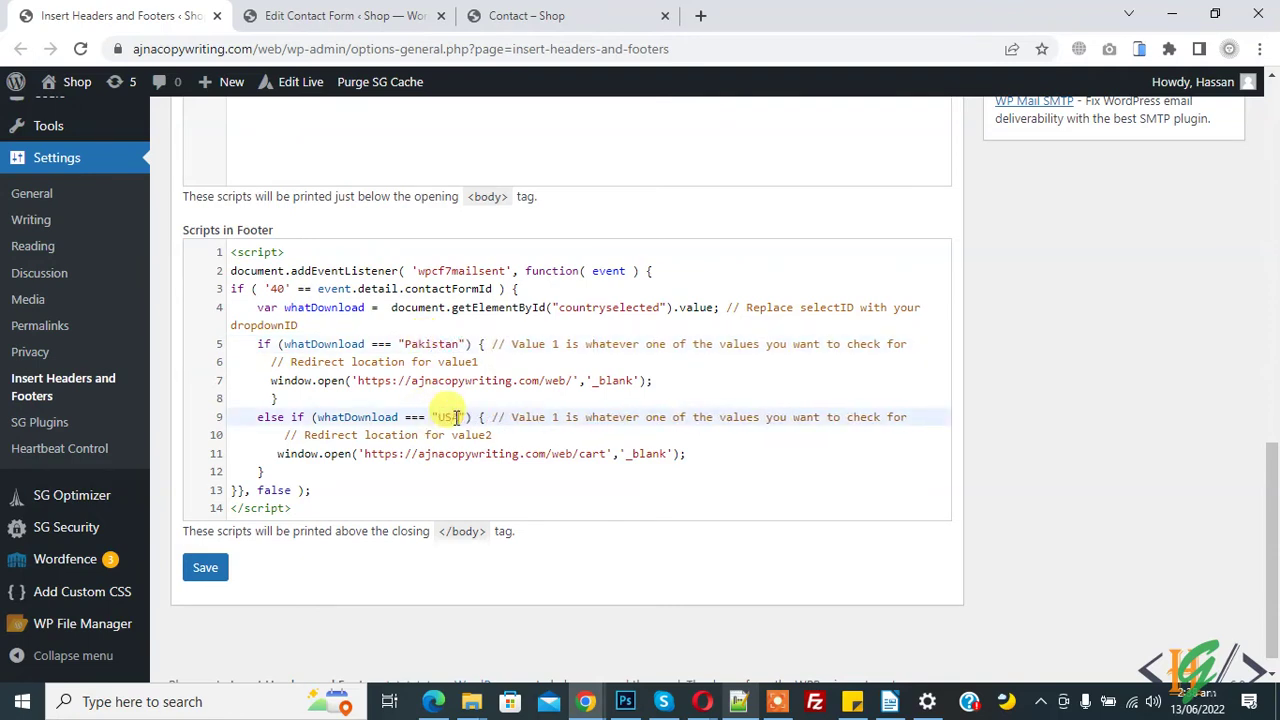
# Review the Pakistan /web/ and USA /web/cart redirect URLs and save the footer script
pyautogui.doubleClick(430, 343)
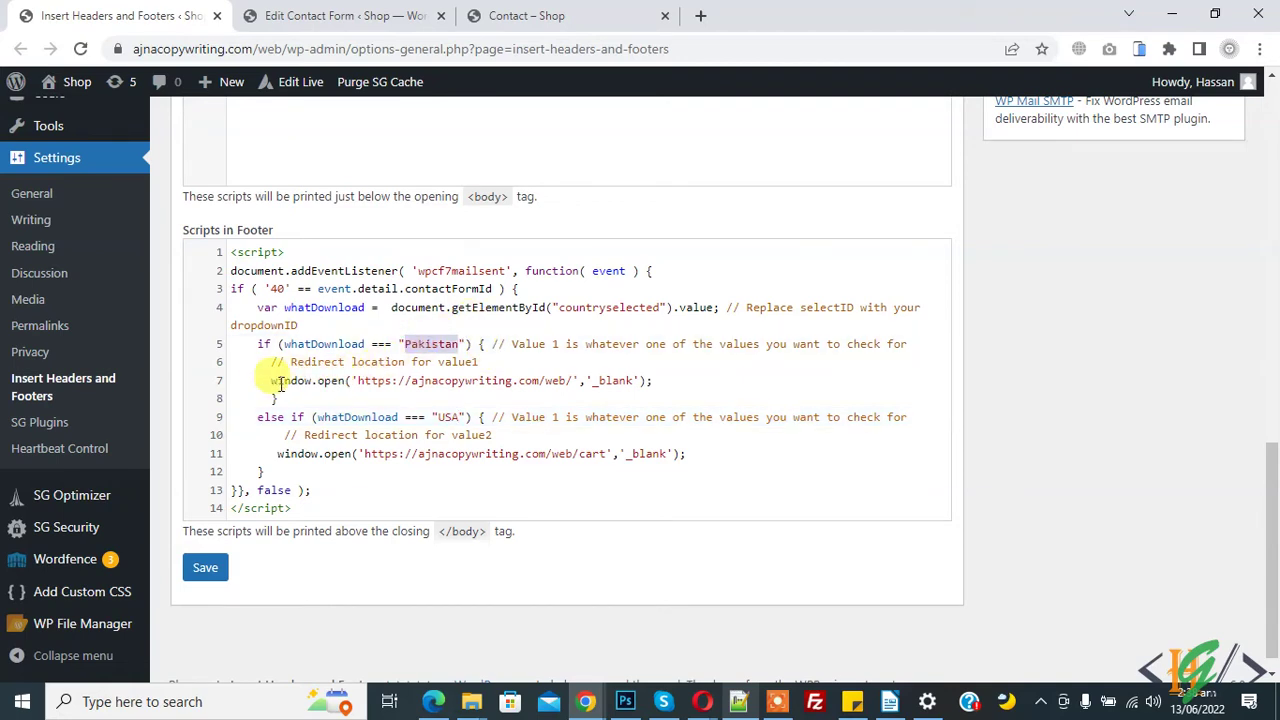
pyautogui.moveTo(268, 381); pyautogui.dragTo(577, 381)
pyautogui.click(466, 381)
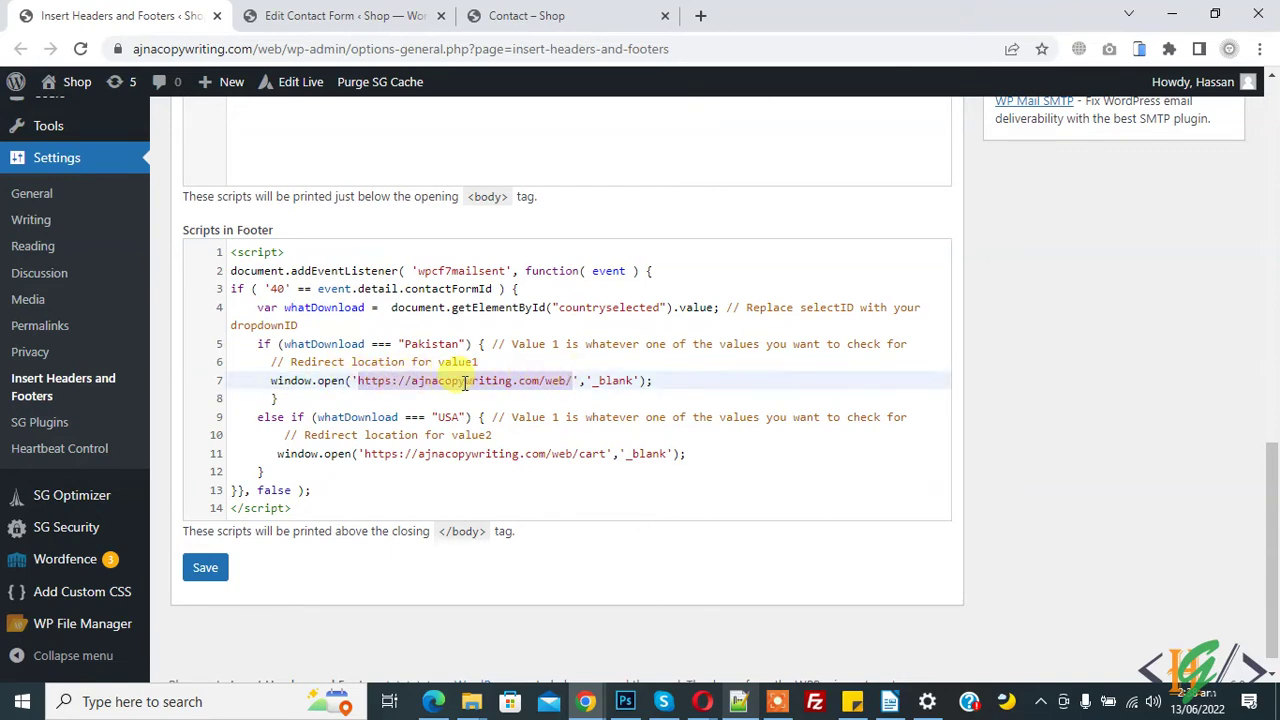
pyautogui.moveTo(357, 381); pyautogui.dragTo(628, 381)
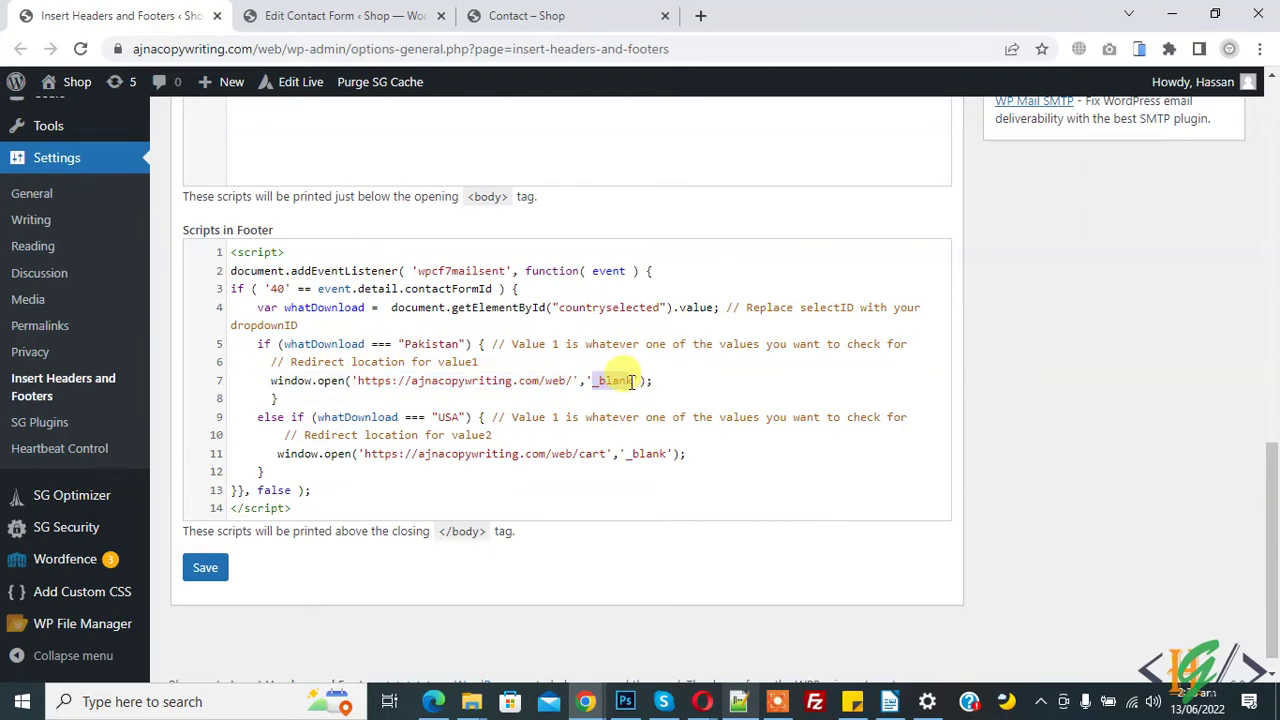
pyautogui.moveTo(432, 417); pyautogui.dragTo(468, 418)
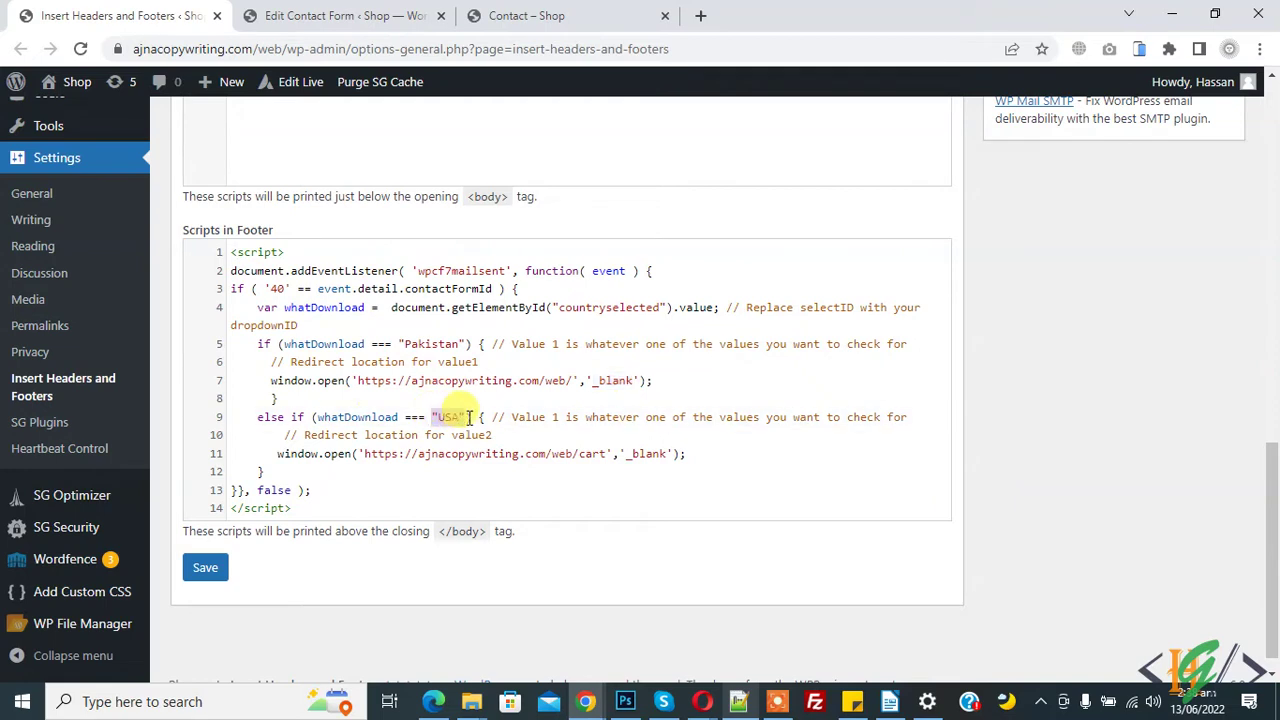
pyautogui.moveTo(277, 455); pyautogui.dragTo(575, 456)
pyautogui.click(370, 456)
pyautogui.click(575, 456)
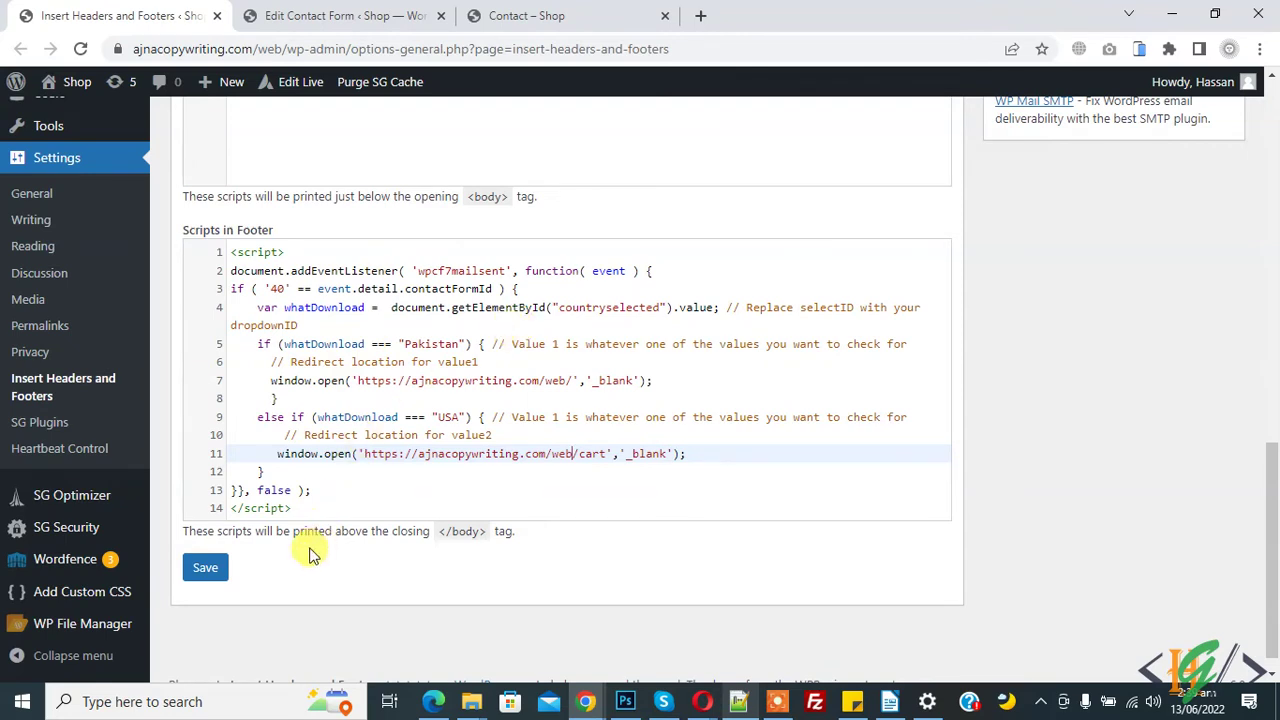
pyautogui.click(212, 578)
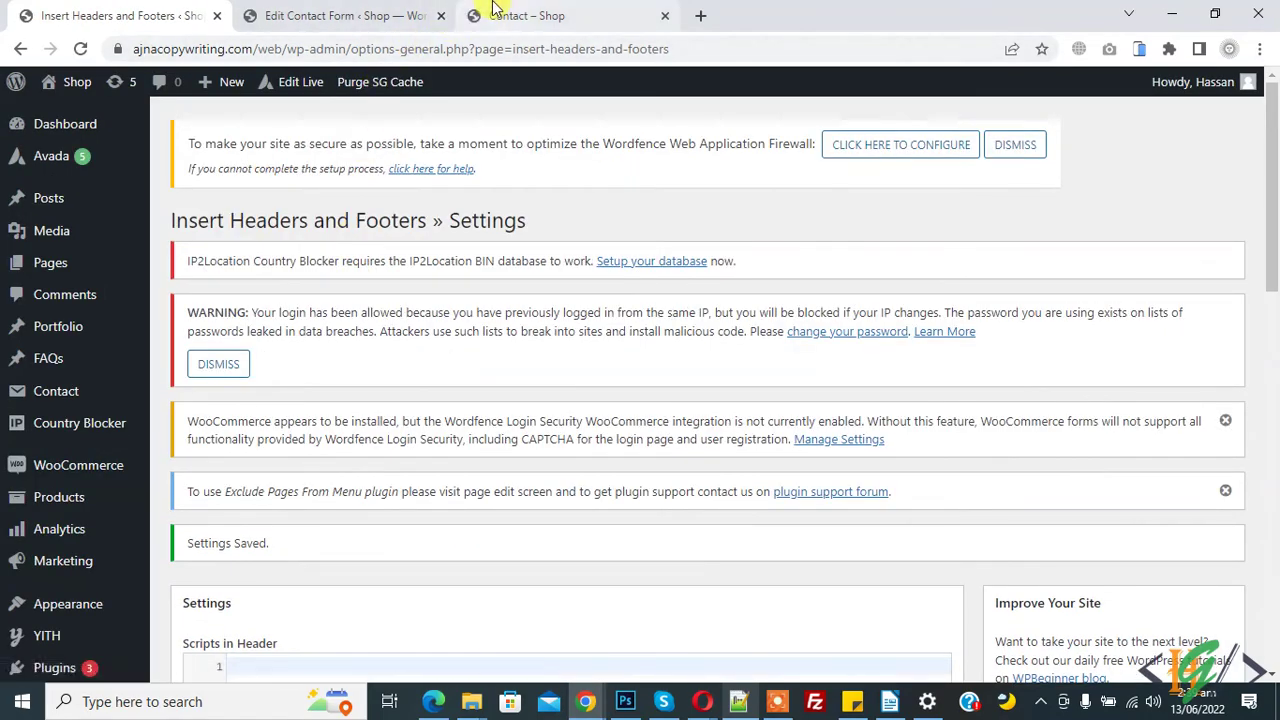
# Reload the live contact page and choose USA in the Select Country drop-down
pyautogui.click(519, 12)
pyautogui.moveTo(519, 12); pyautogui.dragTo(300, 12)
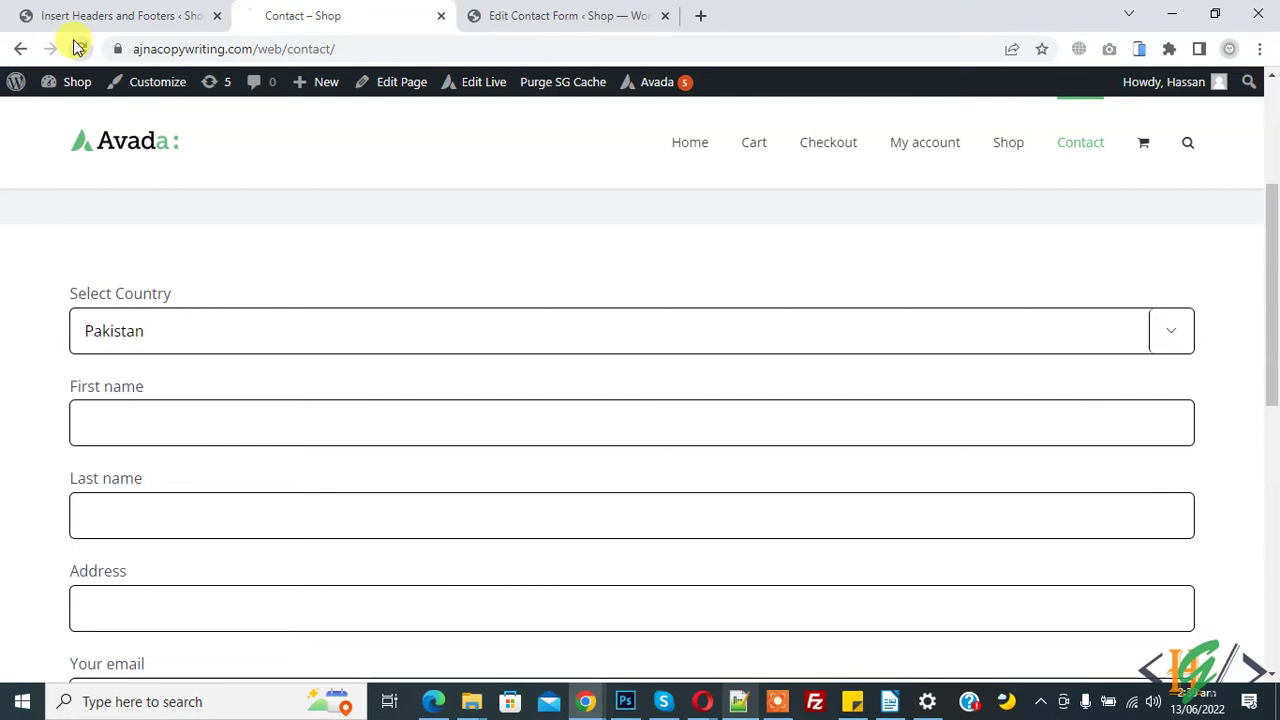
pyautogui.click(80, 48)
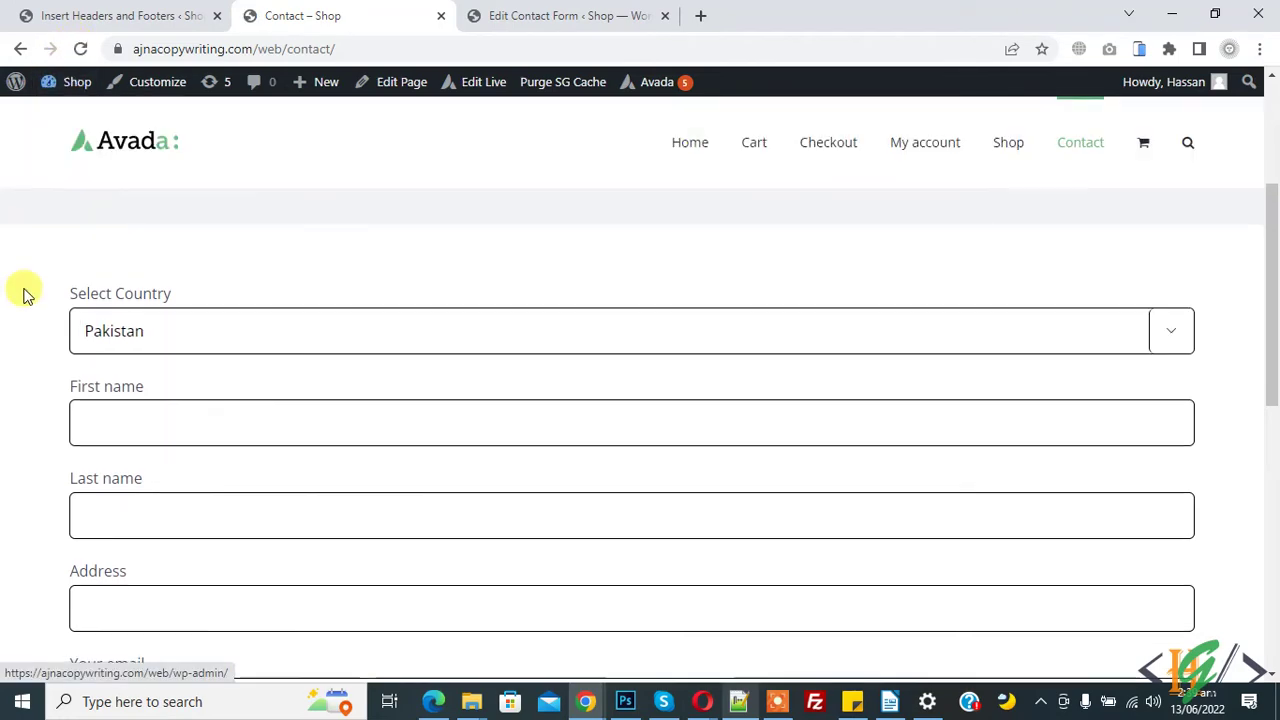
pyautogui.click(211, 338)
pyautogui.click(174, 387)
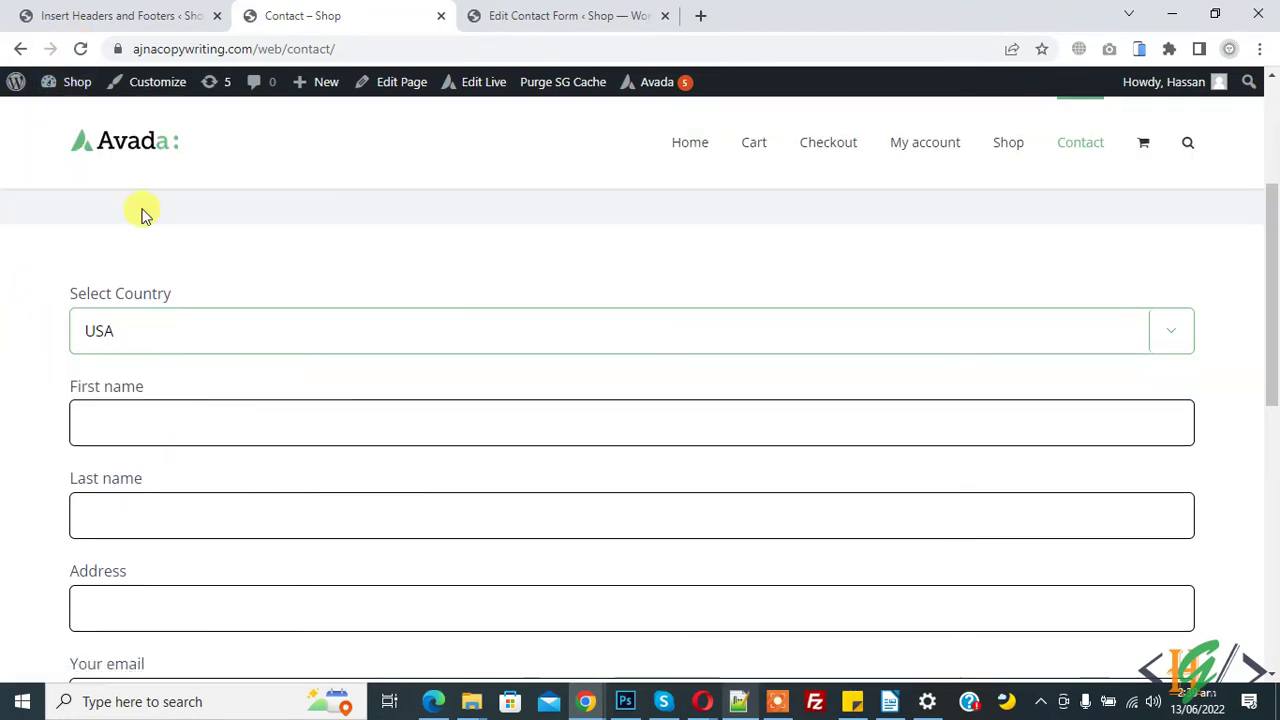
# Verify 'cart' in the footer script's USA redirect URL, then review the live contact form
pyautogui.click(108, 14)
pyautogui.scroll(-10, 545, 414)
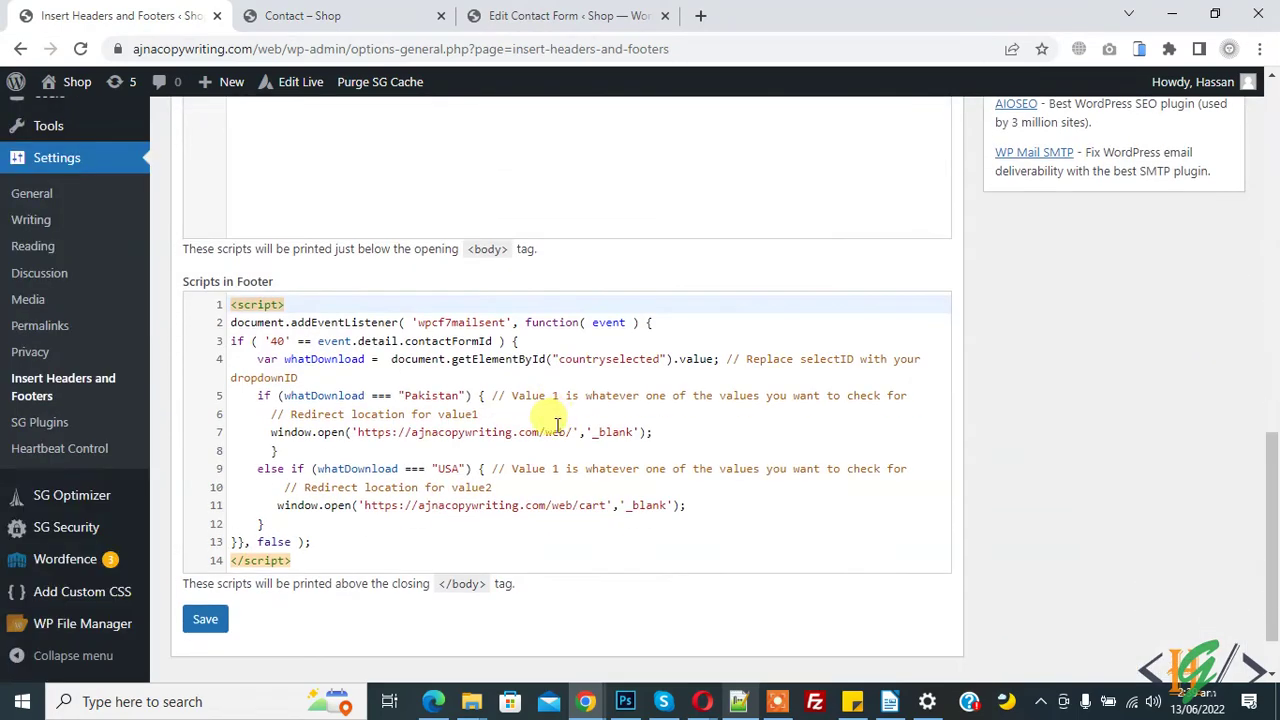
pyautogui.doubleClick(590, 505)
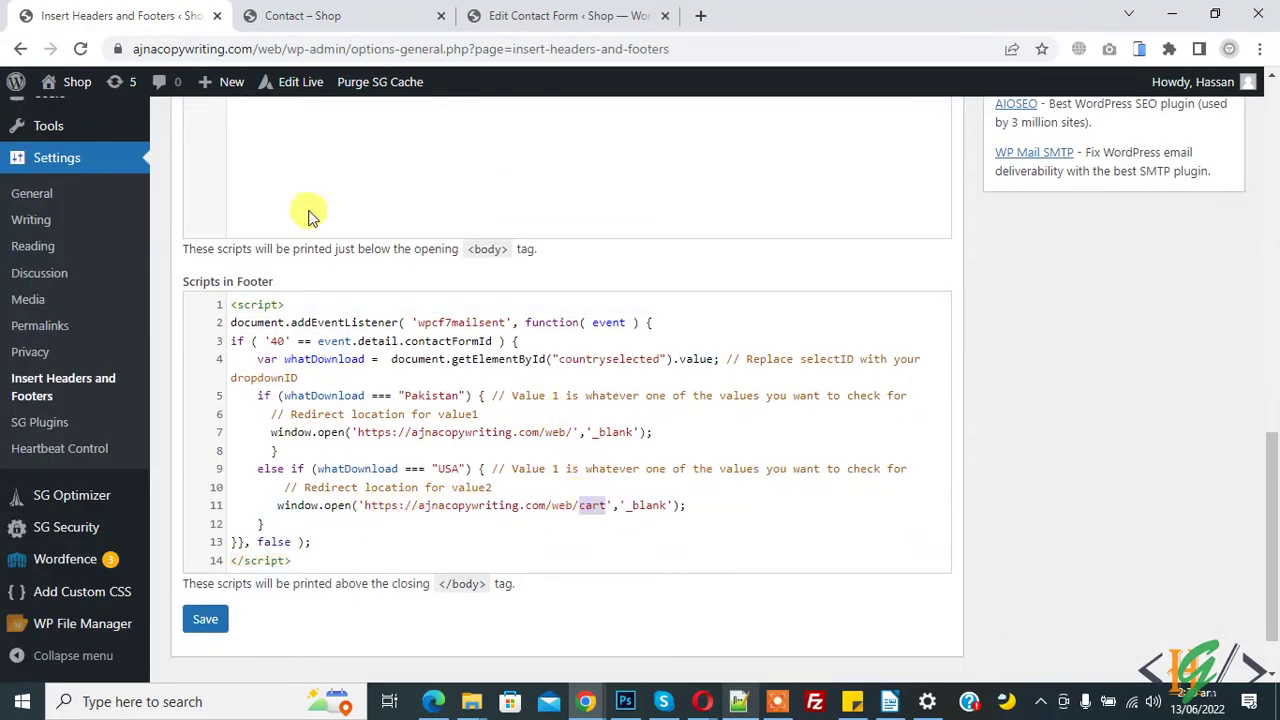
pyautogui.click(350, 12)
pyautogui.scroll(-1, 30, 360)
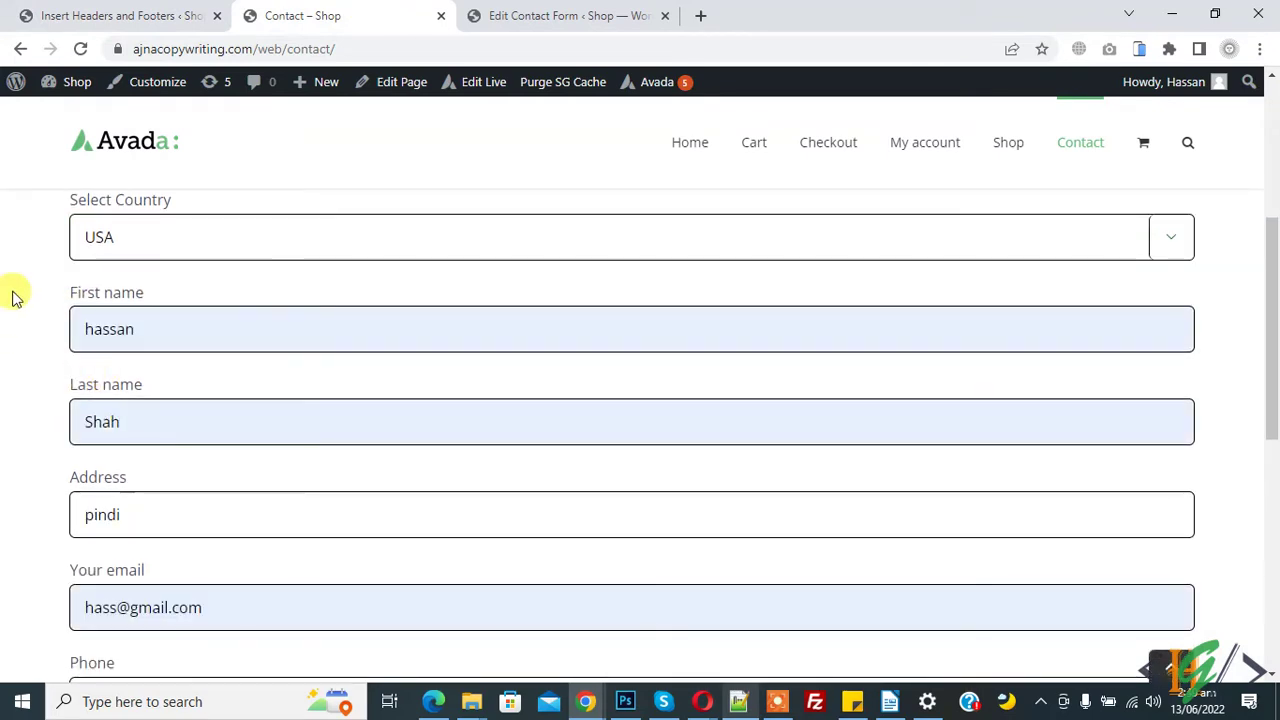
pyautogui.scroll(1, 9, 294)
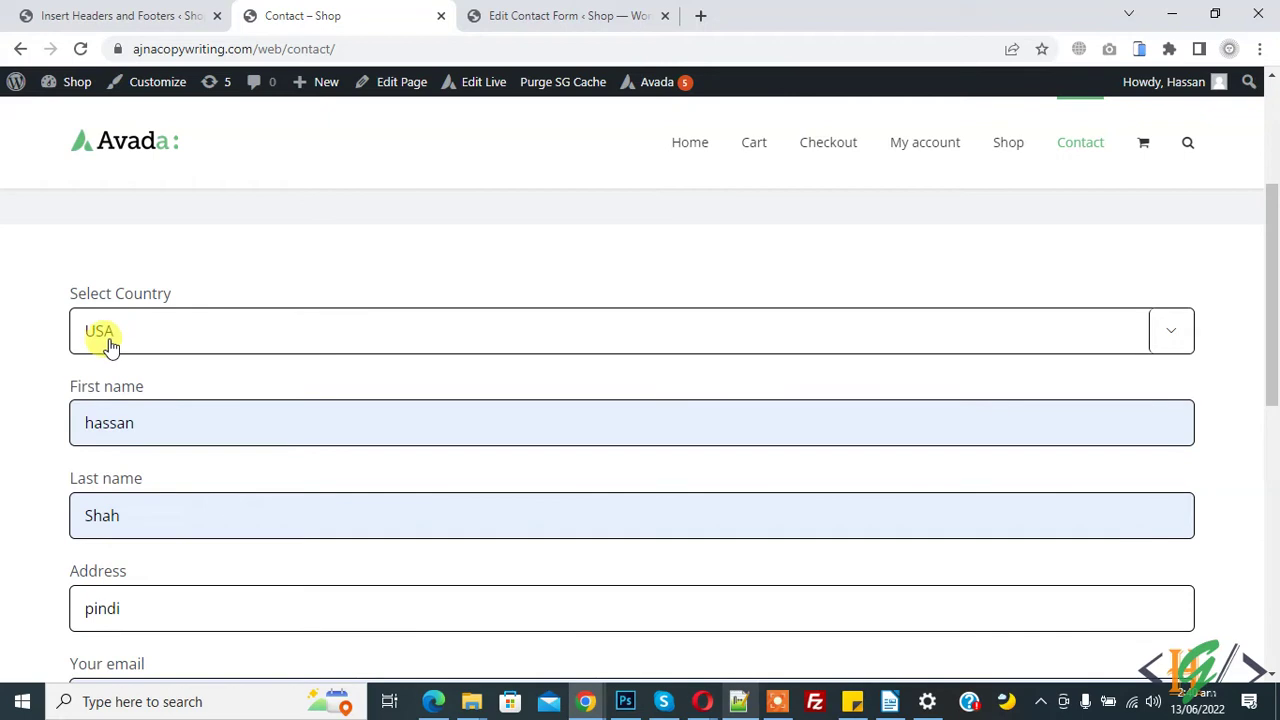
pyautogui.scroll(-7, 46, 348)
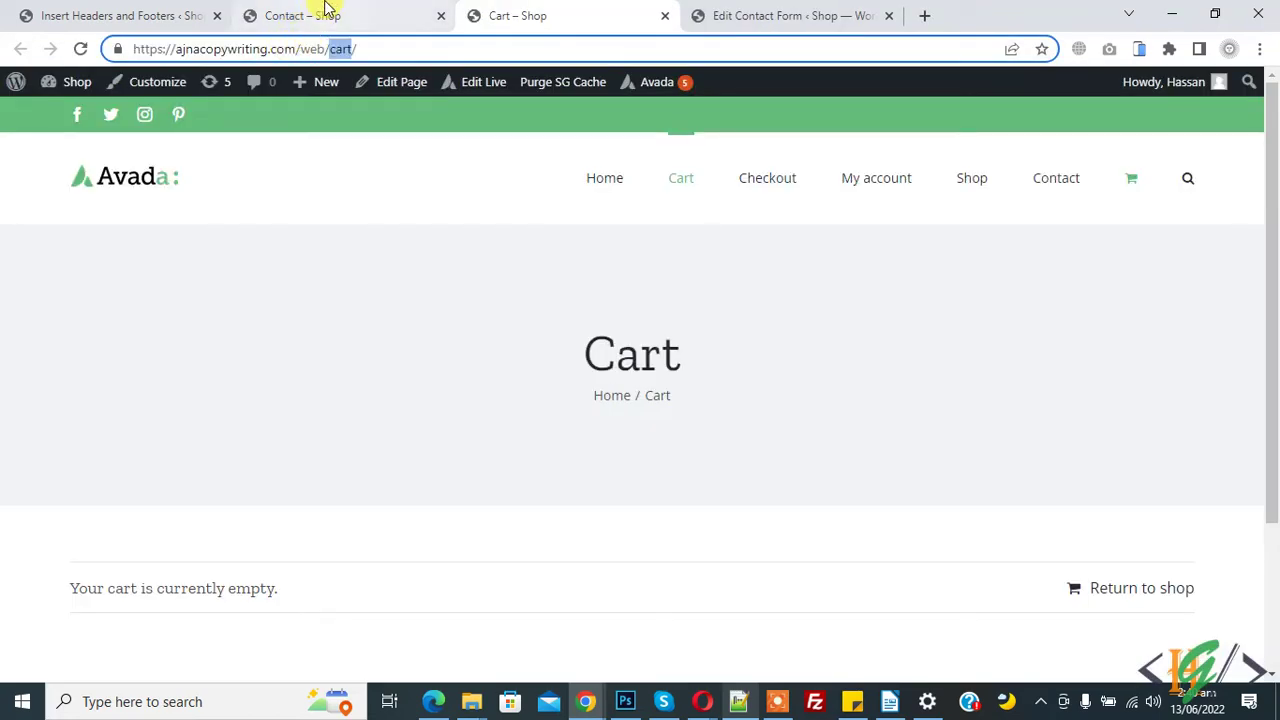
# Confirm the Cart page opened in a new tab after the USA submission
pyautogui.click(323, 12)
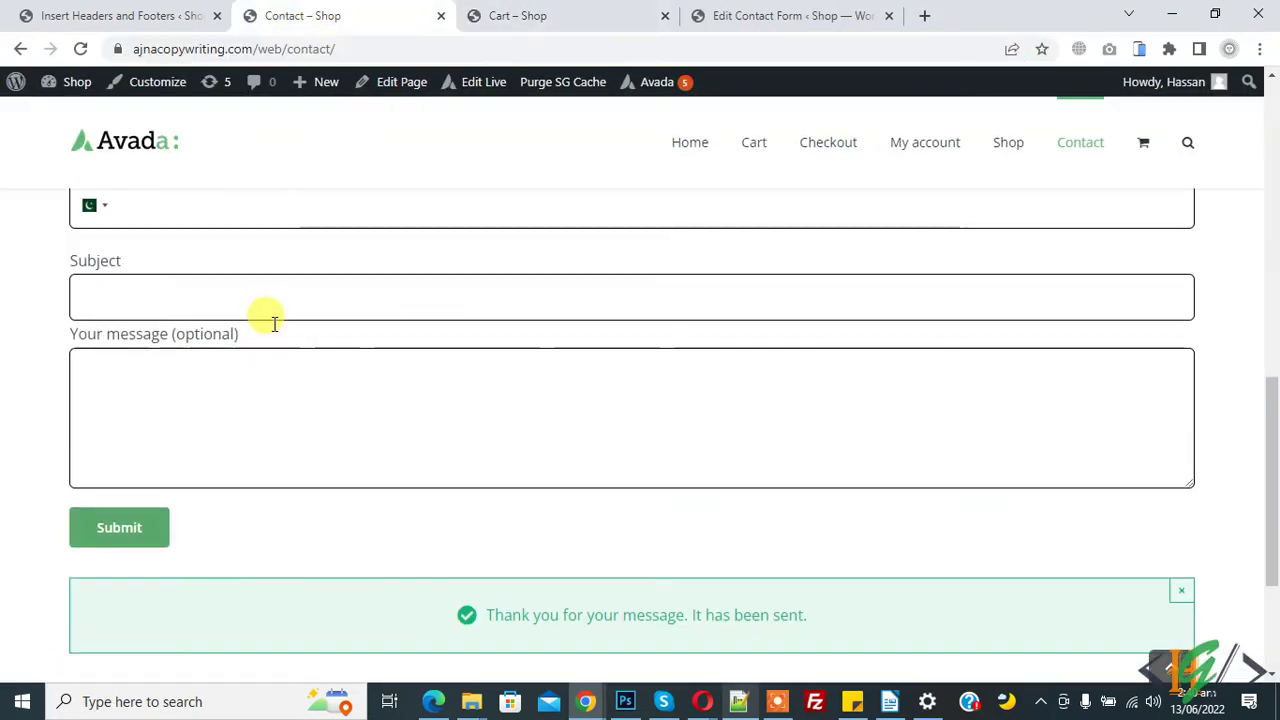
pyautogui.scroll(7, 160, 277)
pyautogui.scroll(-7, 163, 377)
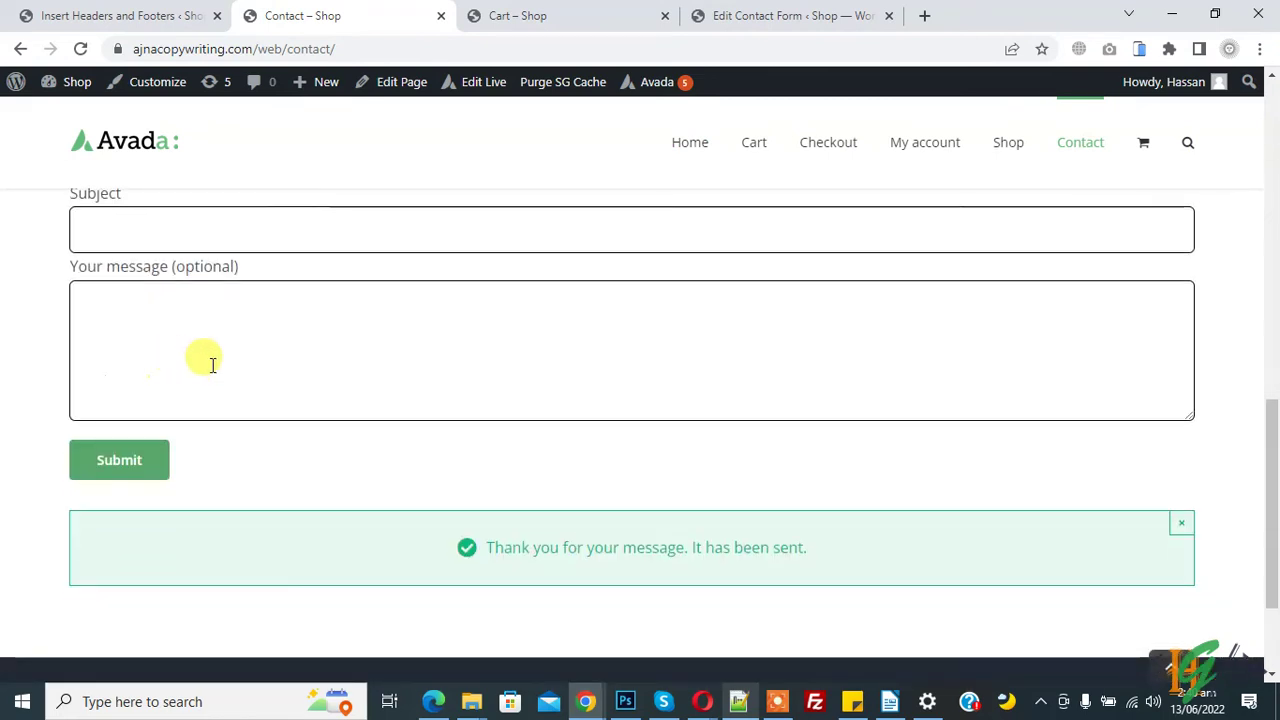
pyautogui.scroll(-1, 212, 365)
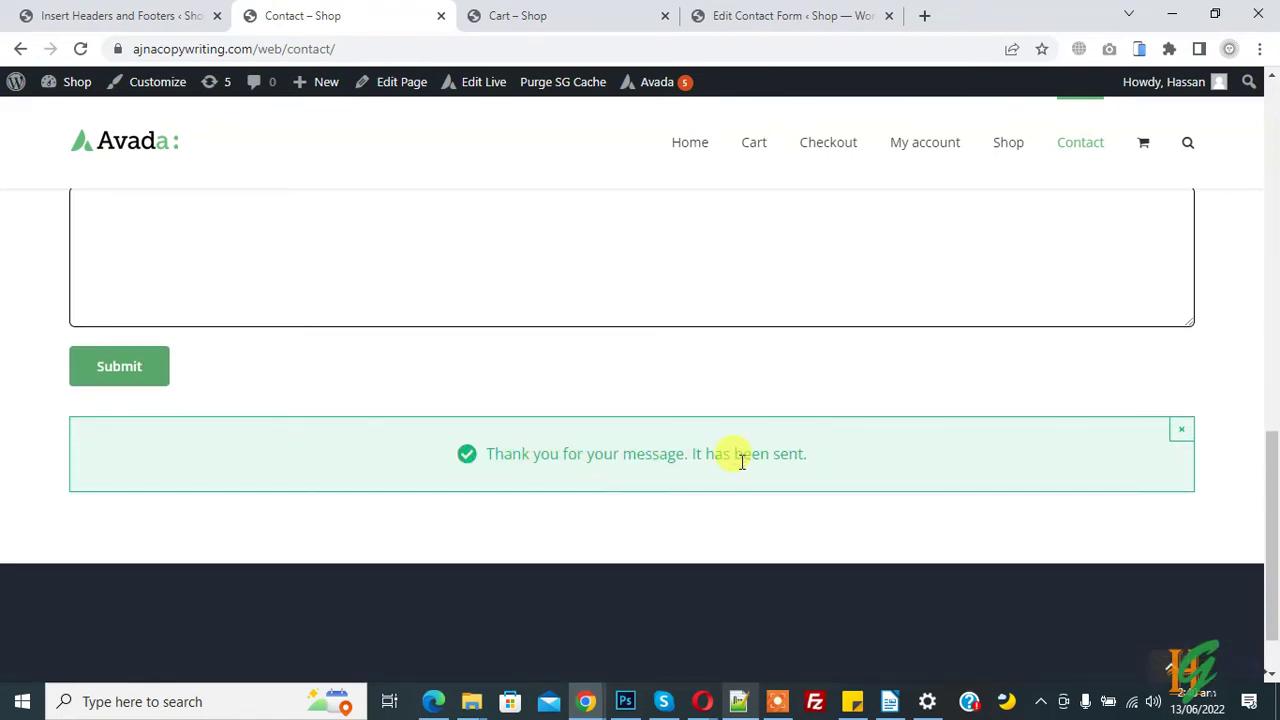
pyautogui.click(529, 12)
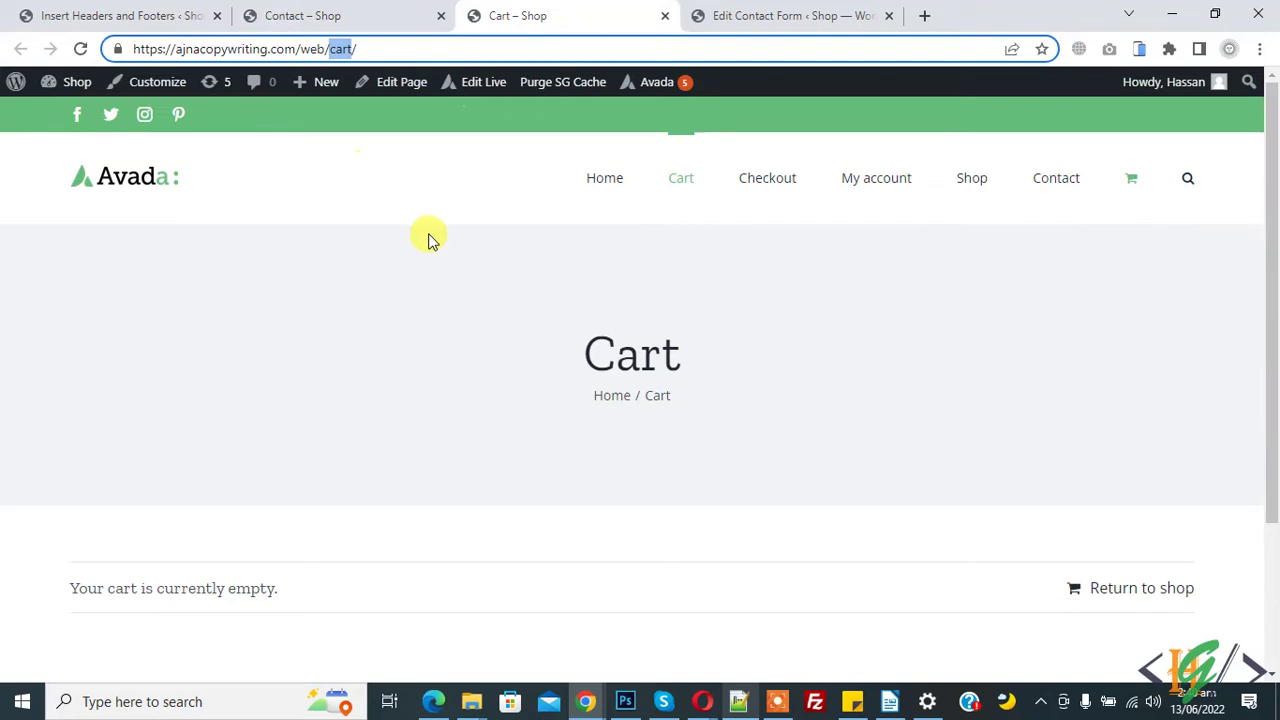
# Return to the contact form and refill it with Pakistan as the country
pyautogui.click(317, 11)
pyautogui.scroll(6, 354, 263)
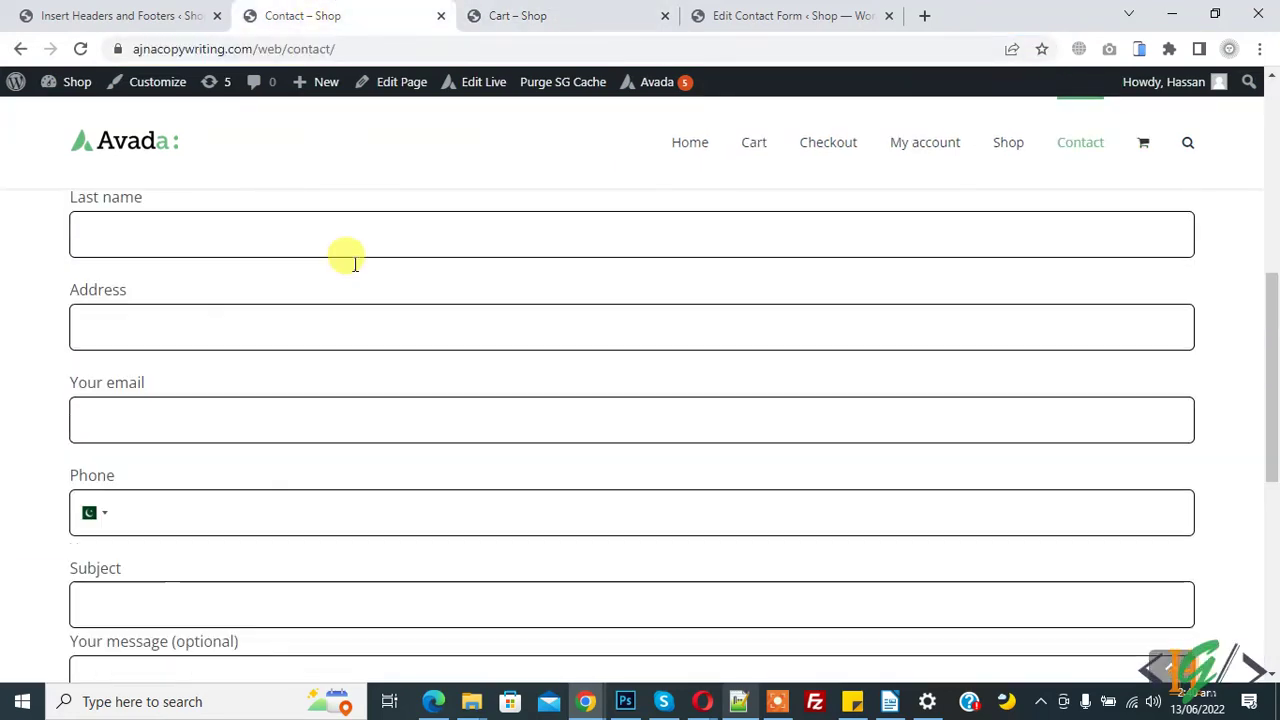
pyautogui.scroll(4, 354, 263)
pyautogui.scroll(-2, 157, 430)
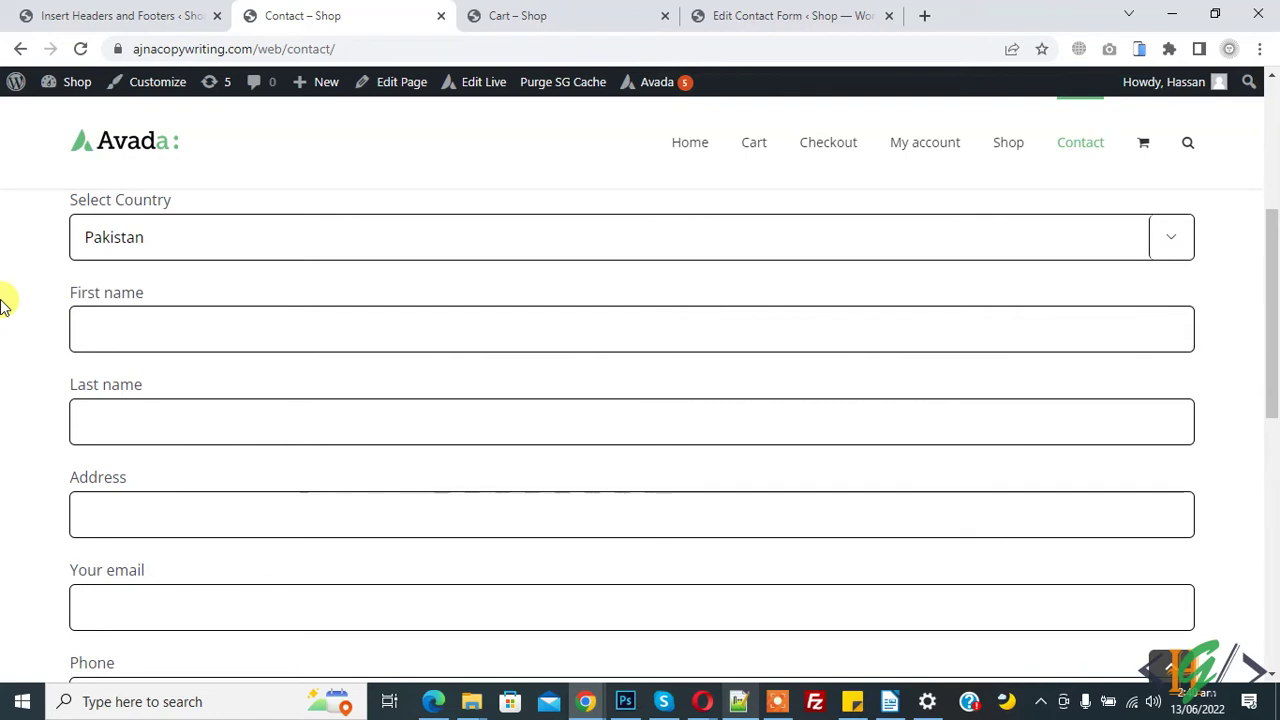
pyautogui.scroll(-2, 10, 330)
pyautogui.scroll(4, 17, 338)
pyautogui.scroll(-2, 60, 300)
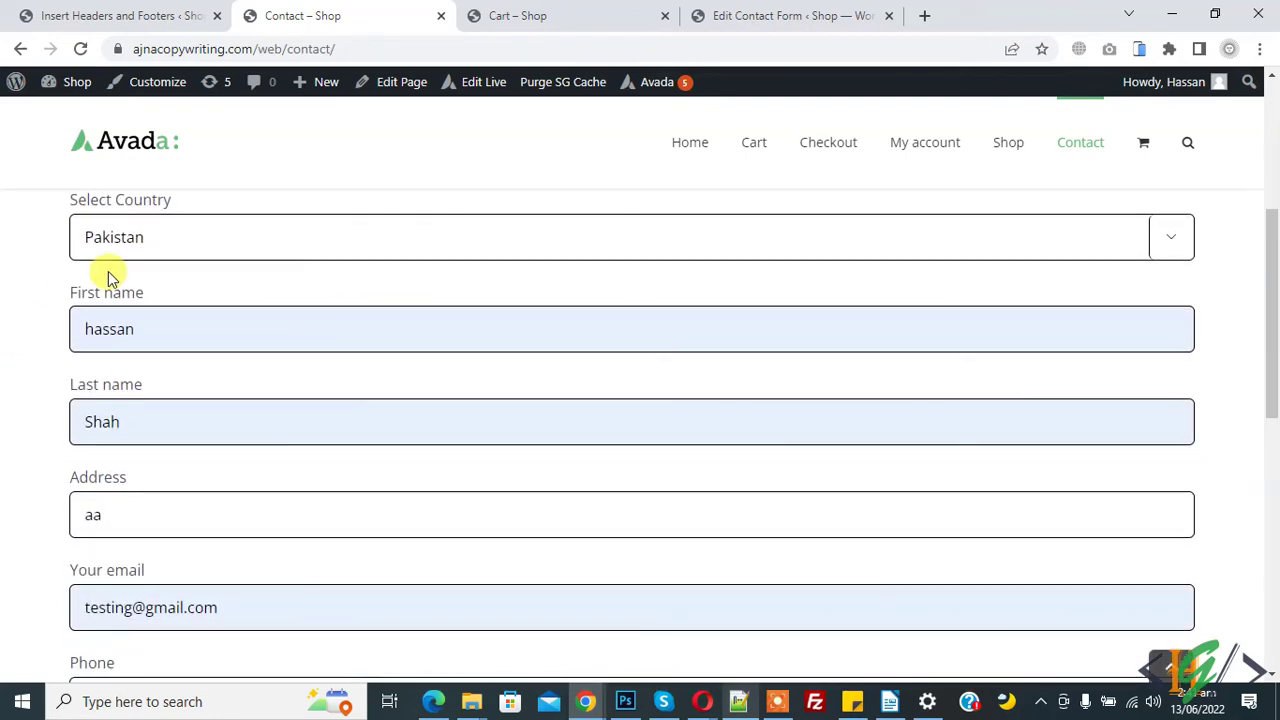
pyautogui.scroll(-7, 69, 237)
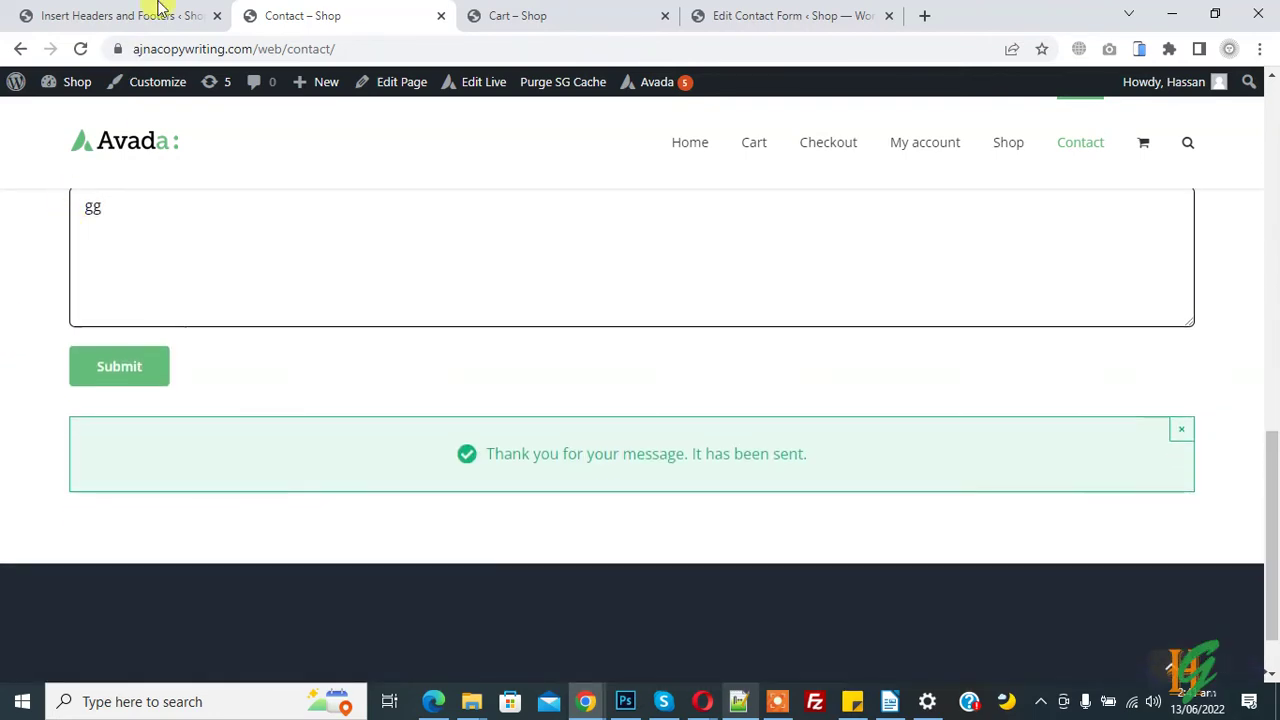
pyautogui.click(150, 15)
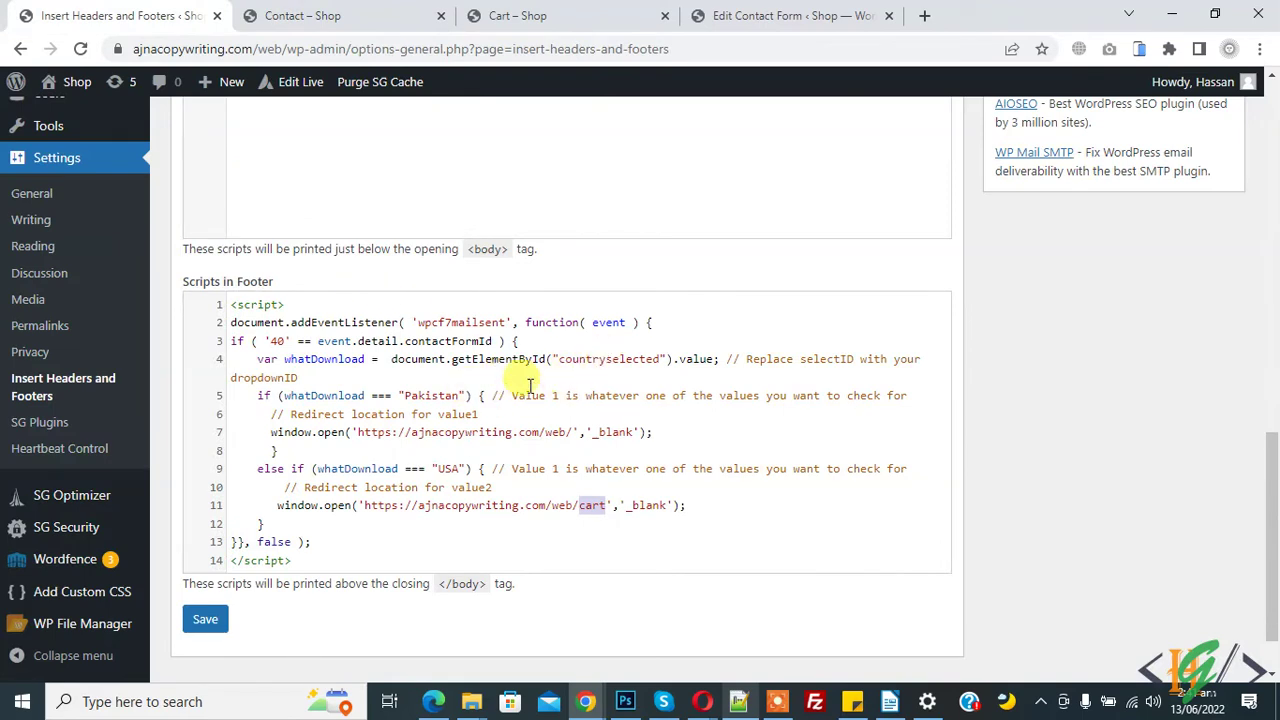
# Submit the form with Pakistan and confirm the /web/ home page opens in a new tab
pyautogui.click(549, 432)
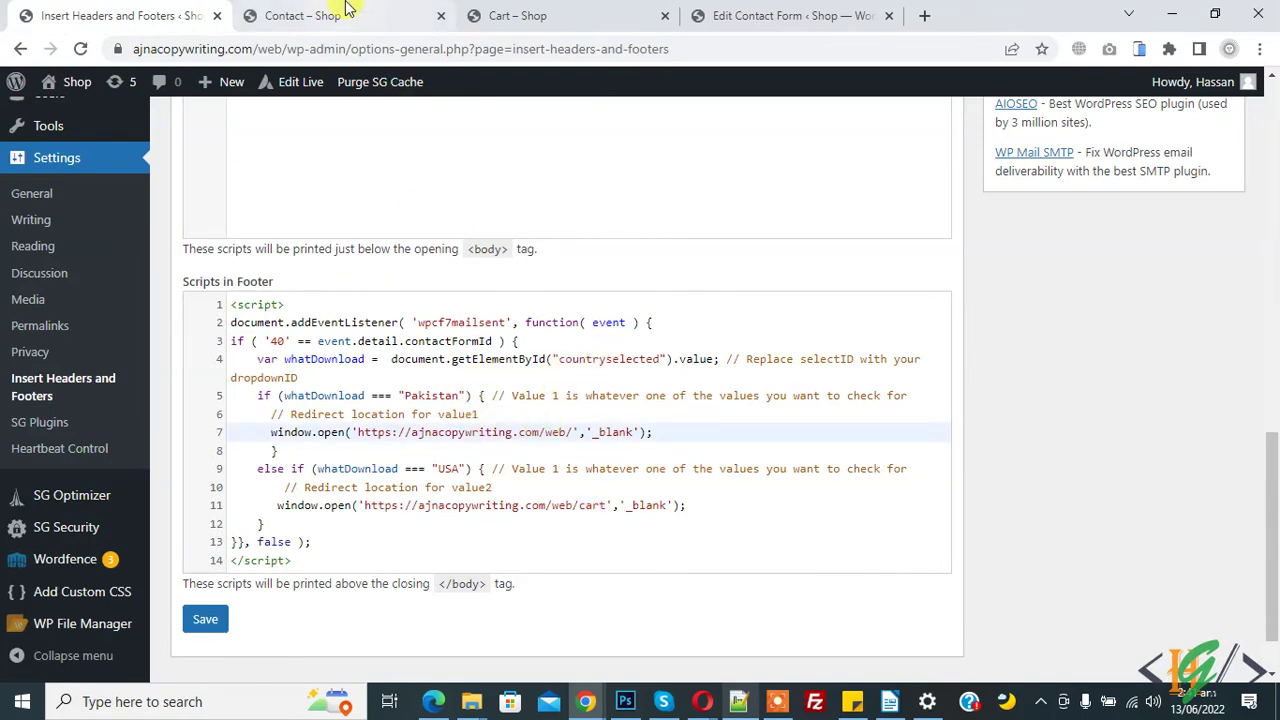
pyautogui.click(310, 15)
pyautogui.click(110, 376)
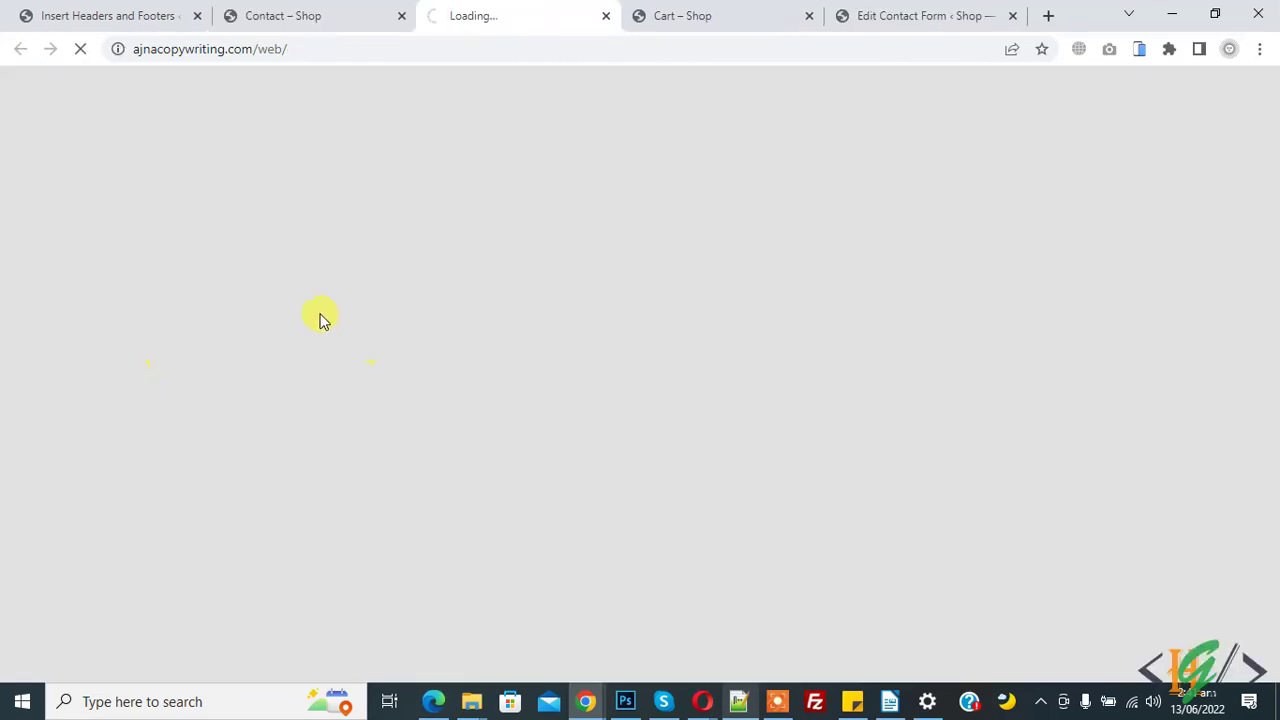
pyautogui.click(287, 12)
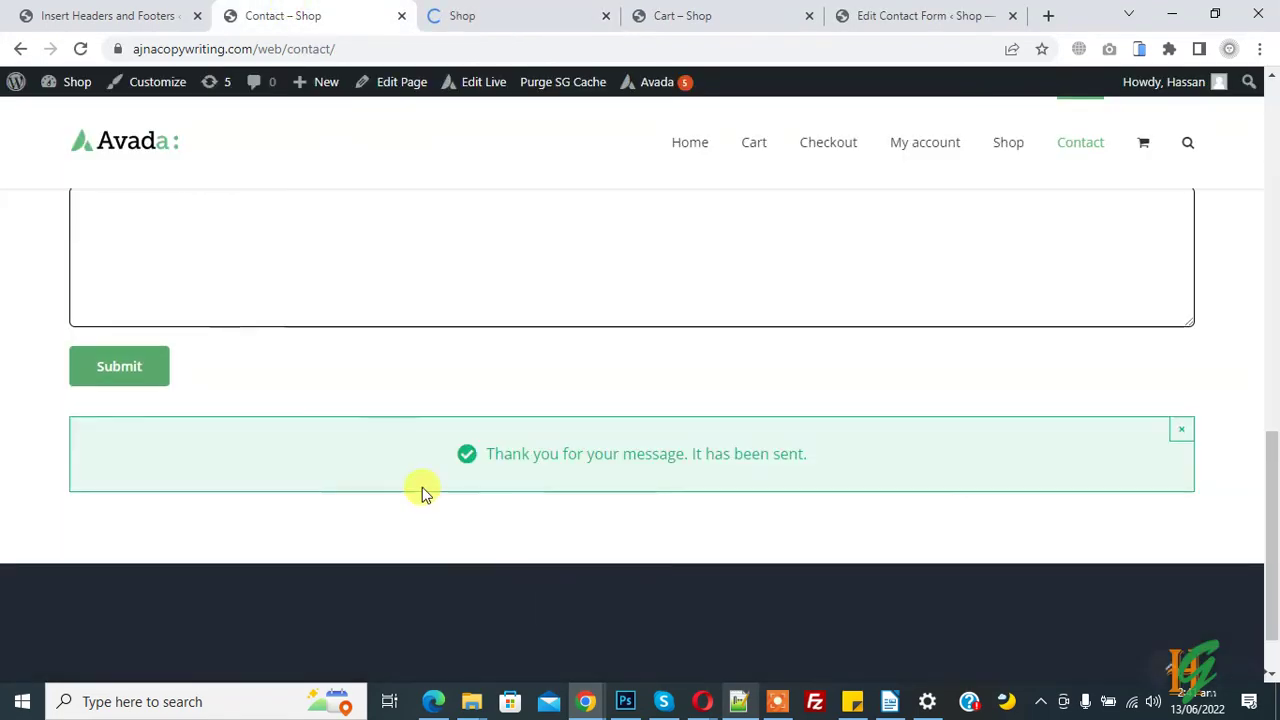
pyautogui.click(520, 10)
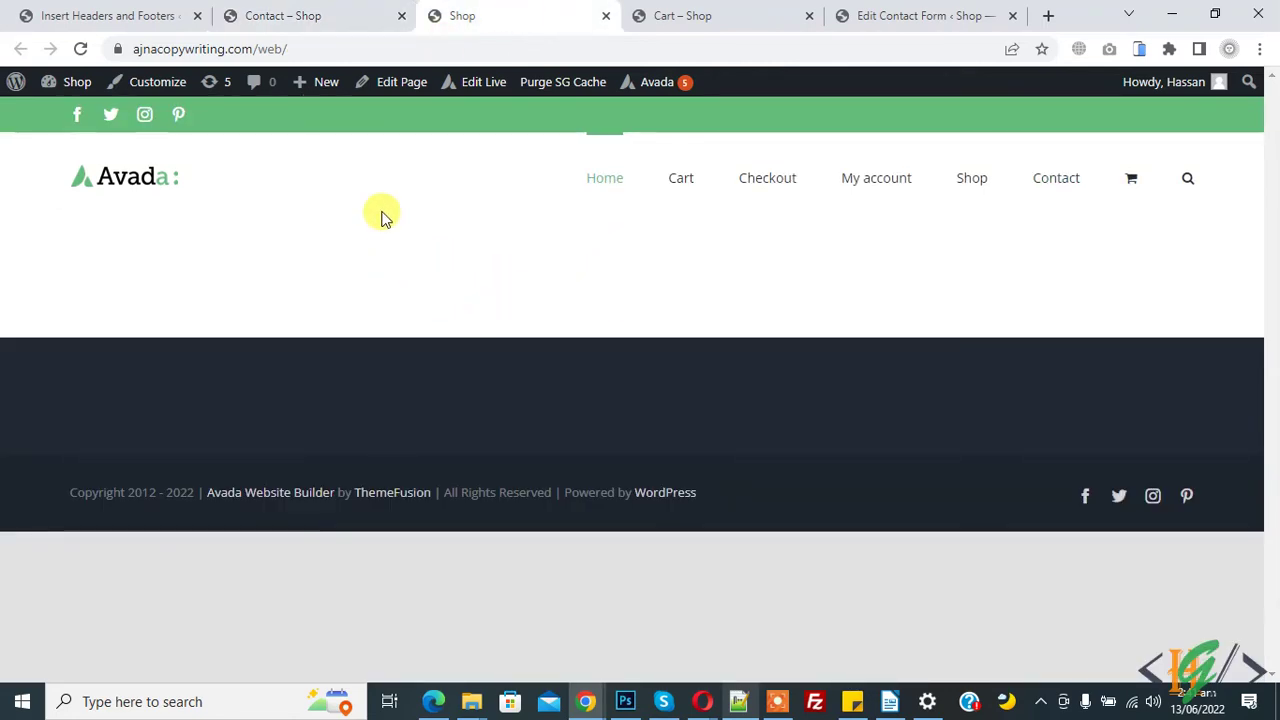
pyautogui.click(277, 12)
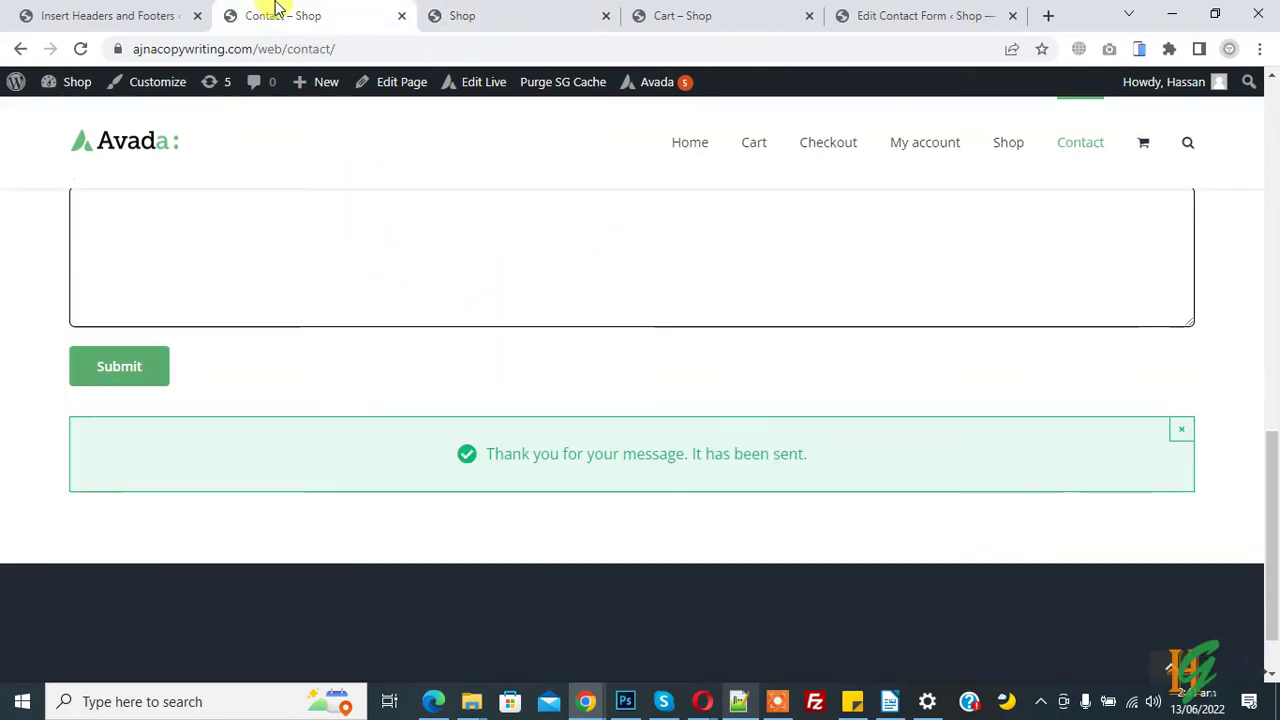
# Add UK after USA in the Edit Contact Form country select tag
pyautogui.click(906, 12)
pyautogui.scroll(-1, 543, 306)
pyautogui.click(580, 289)
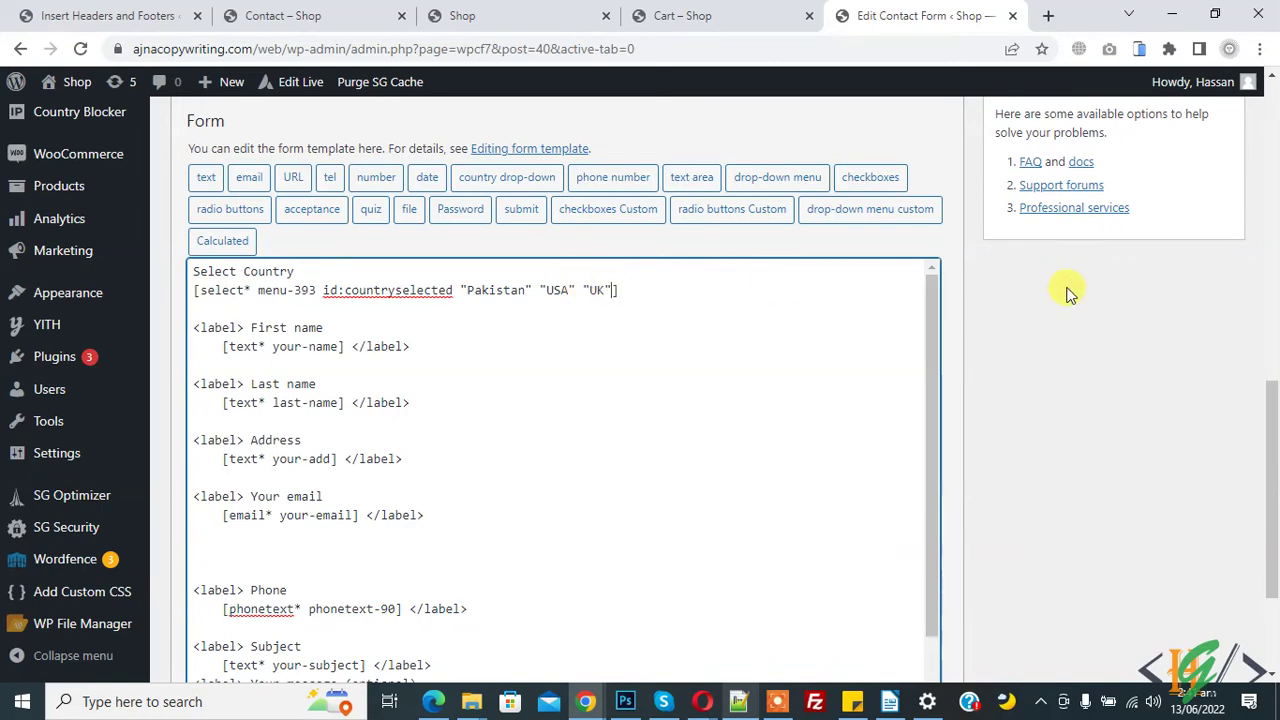
# Save the contact form, then paste a copy of the USA block in the footer script and relabel it for UK
pyautogui.scroll(2, 1100, 295)
pyautogui.click(1194, 203)
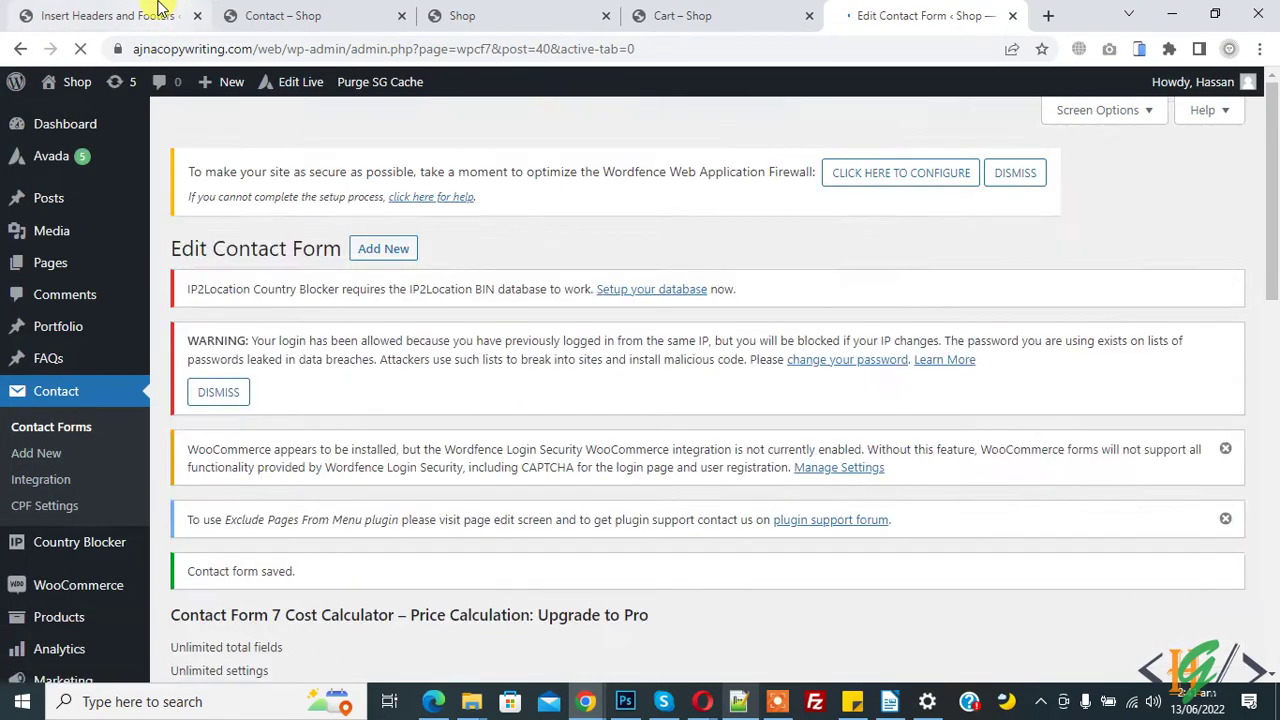
pyautogui.click(160, 15)
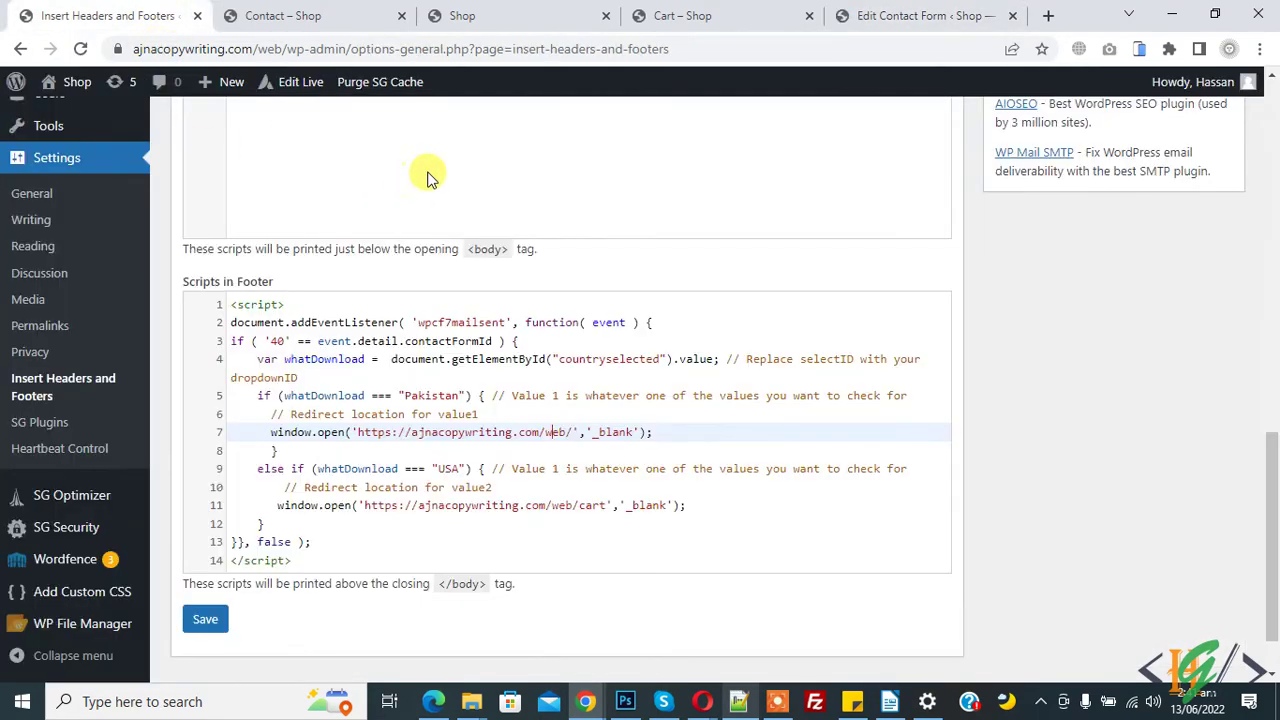
pyautogui.scroll(-1, 427, 177)
pyautogui.moveTo(256, 396); pyautogui.dragTo(316, 456)
pyautogui.hotkey('ctrl', 'c')
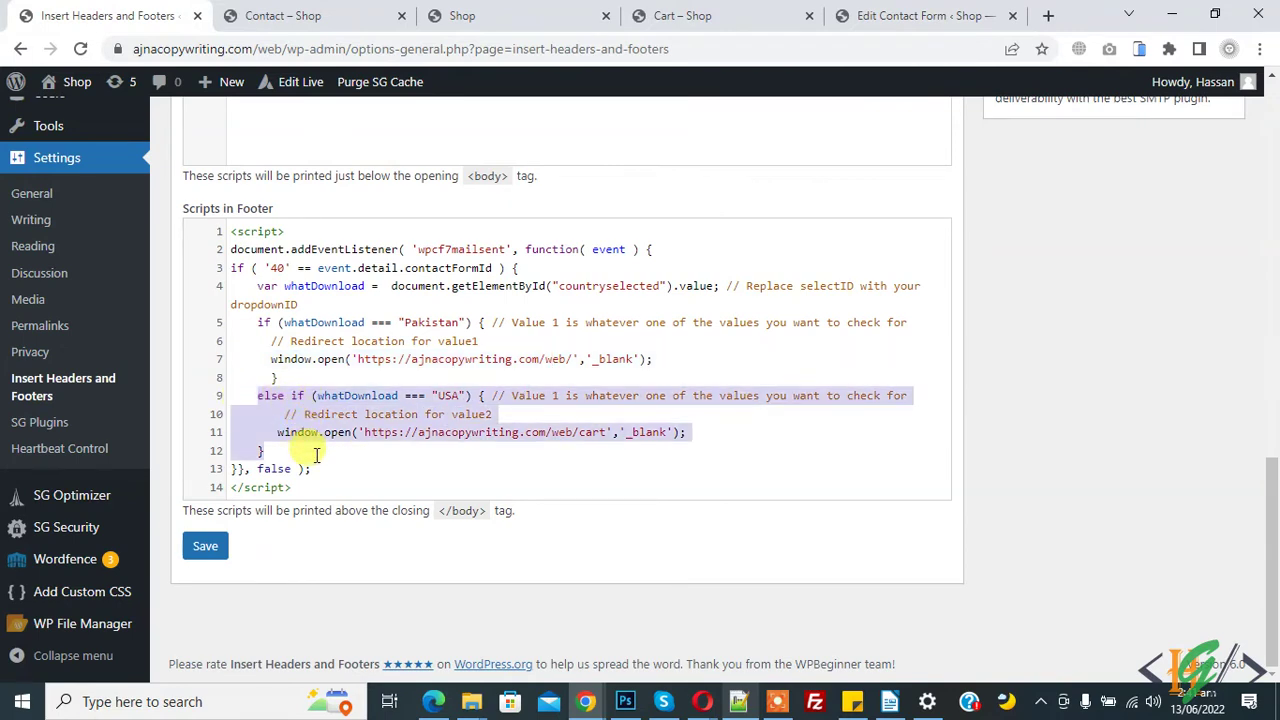
pyautogui.click(316, 456)
pyautogui.press('Return')
pyautogui.hotkey('ctrl', 'v')
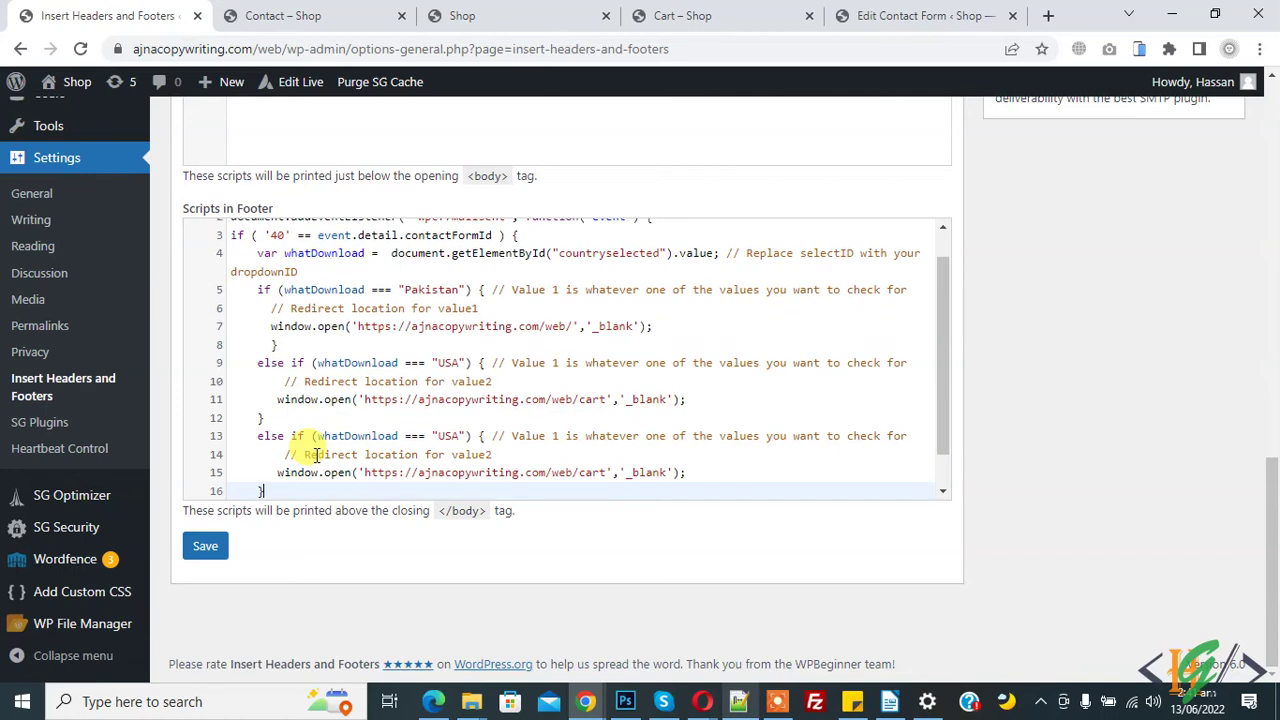
pyautogui.hotkey('ctrl', 'space')
pyautogui.press('Escape')
pyautogui.doubleClick(443, 435)
pyautogui.write('UKK')
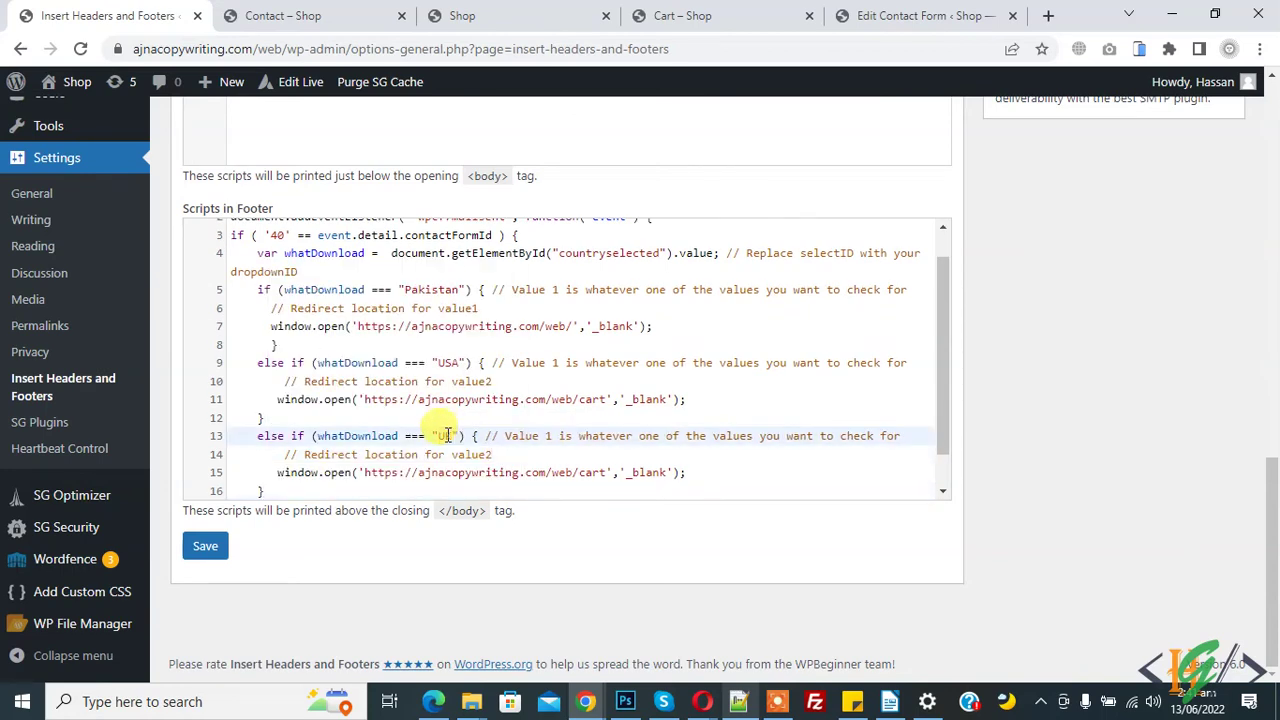
# Check the shop's Checkout and My account page addresses to find the my-account URL
pyautogui.click(460, 15)
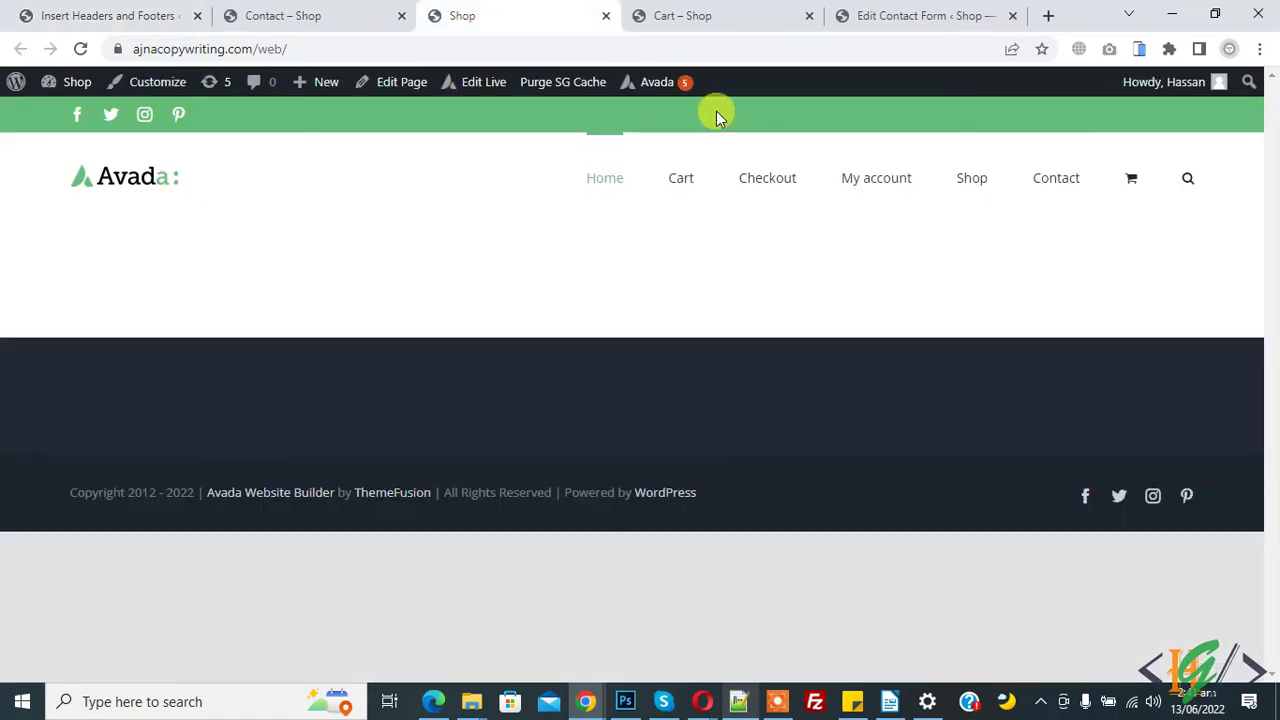
pyautogui.click(780, 178)
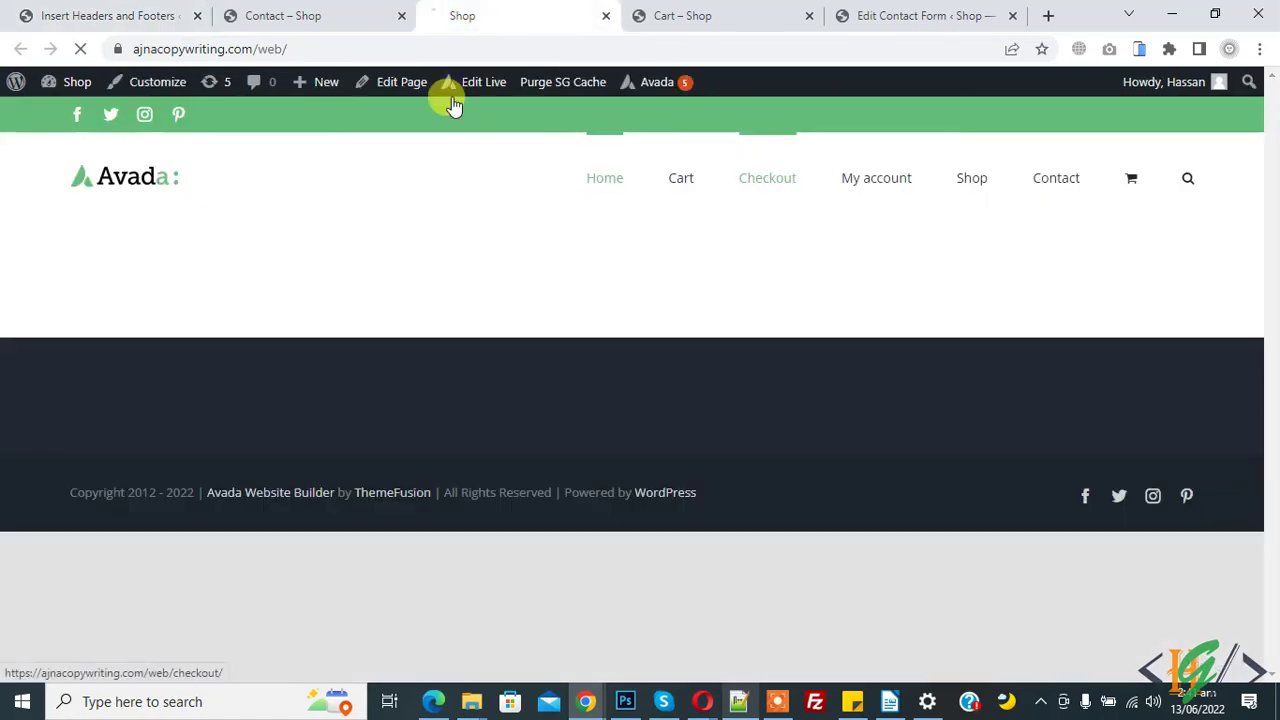
pyautogui.click(322, 48)
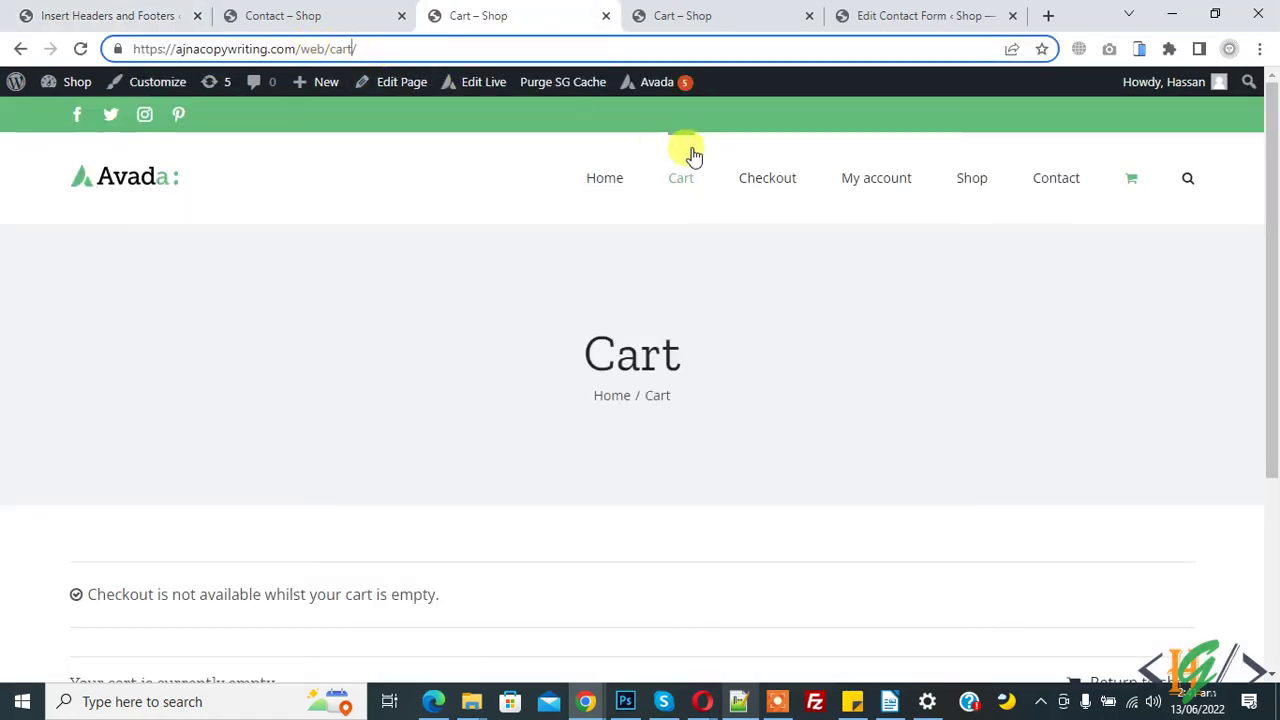
pyautogui.click(869, 180)
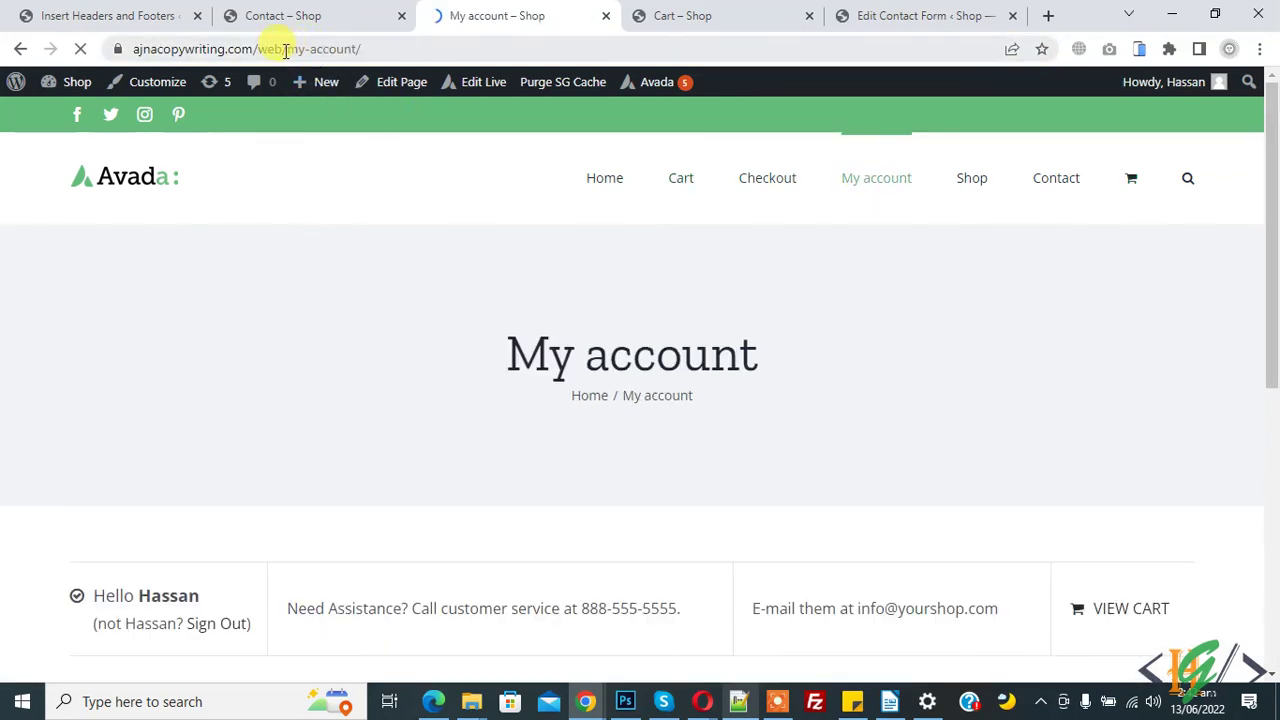
pyautogui.moveTo(322, 48); pyautogui.dragTo(380, 46)
# Change 'cart' to 'my-account' in the UK redirect address and save the footer script
pyautogui.click(105, 15)
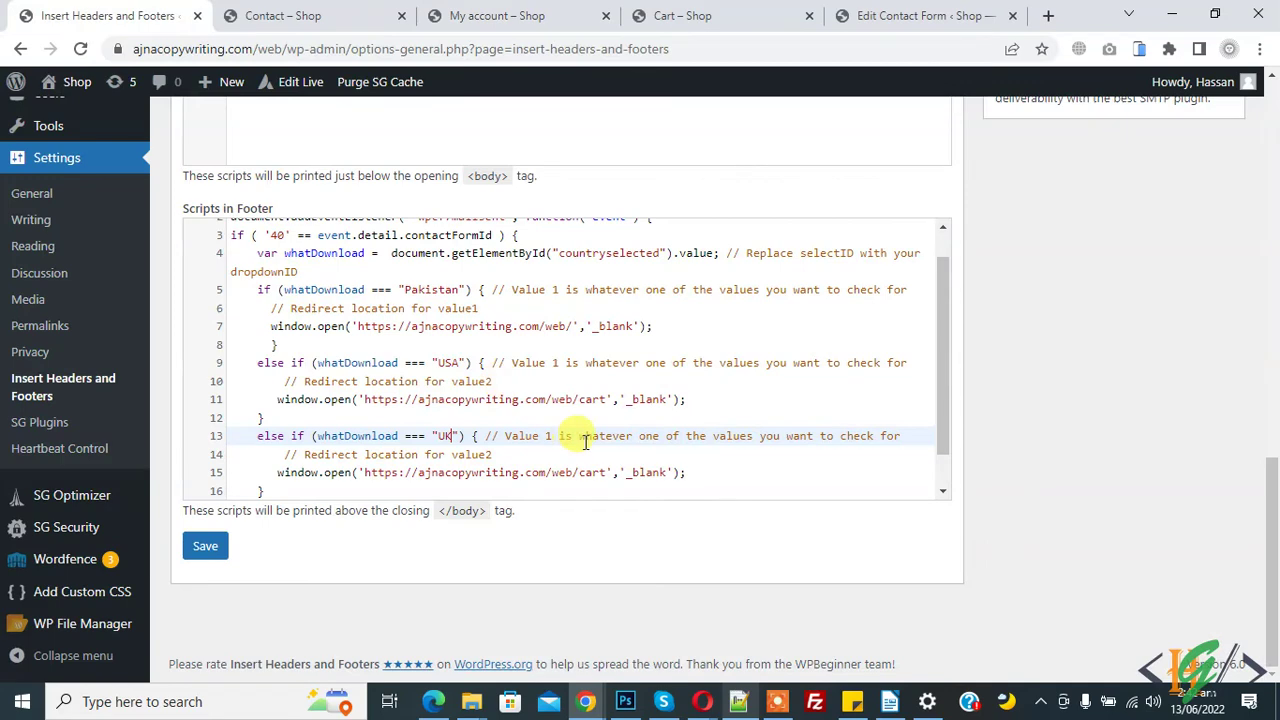
pyautogui.click(594, 472)
pyautogui.press('BackSpace')
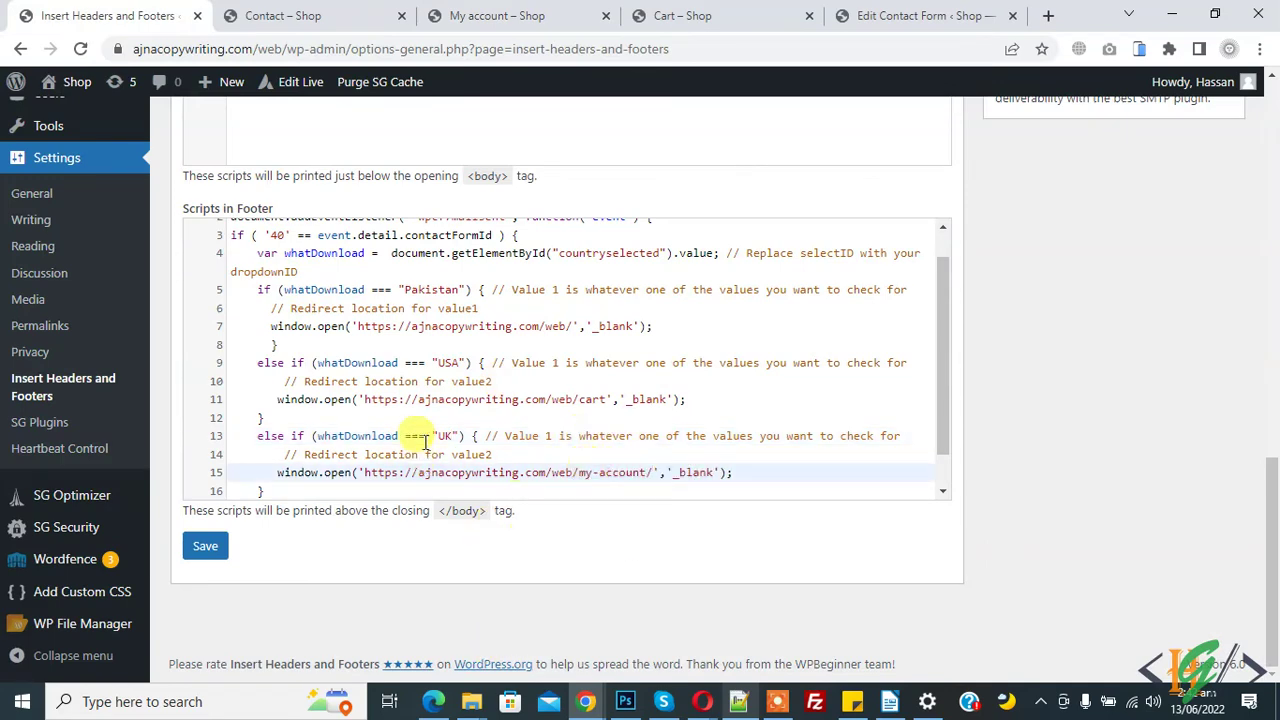
pyautogui.scroll(-1, 474, 349)
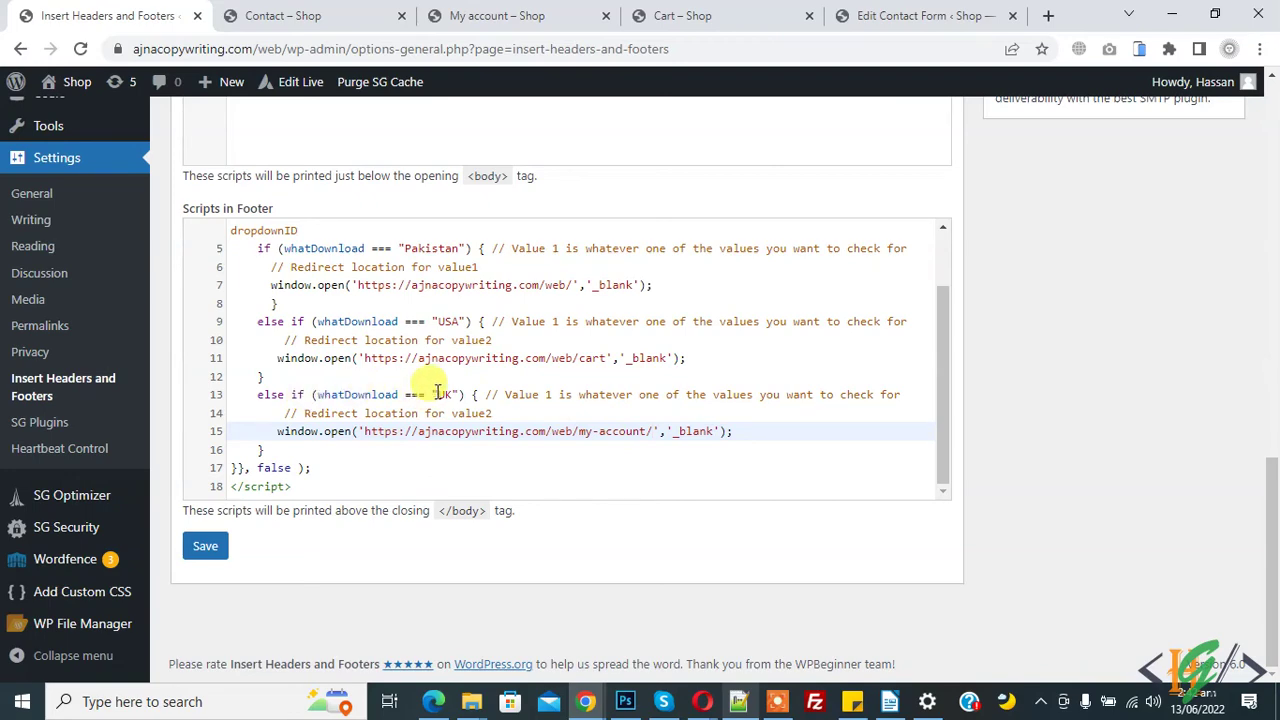
pyautogui.click(205, 546)
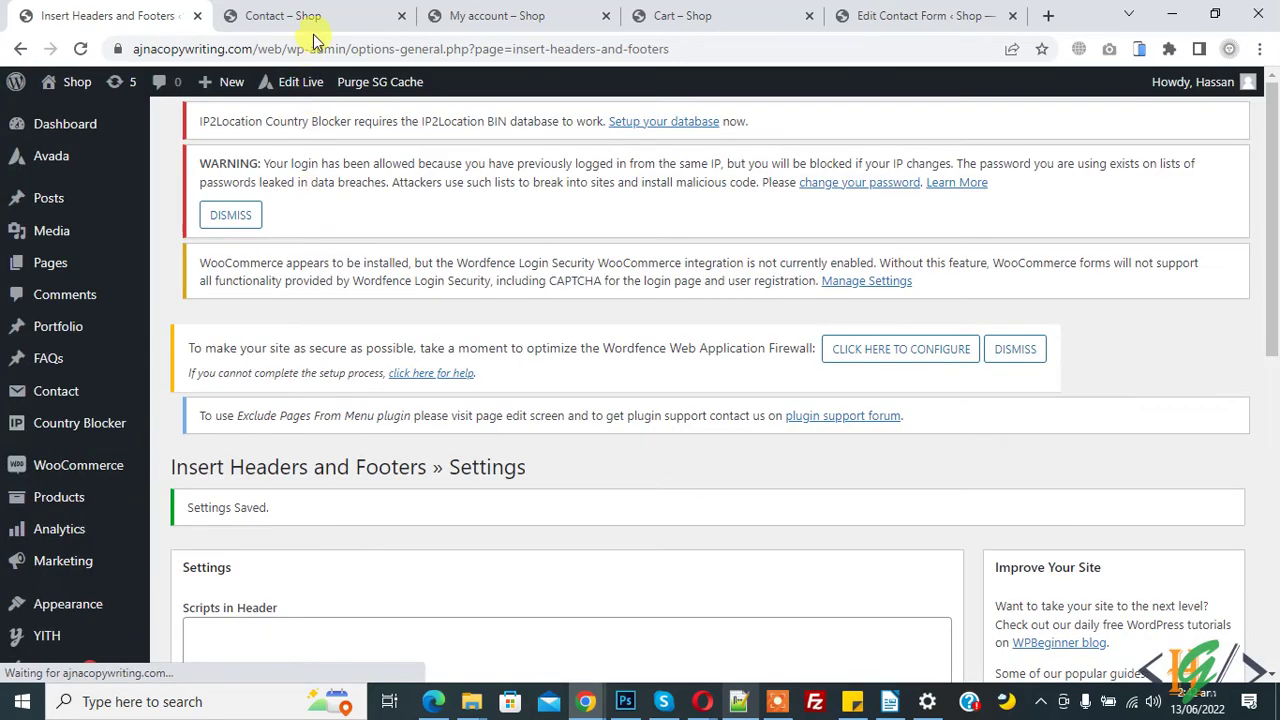
# Reload the contact page and choose UK in the Select Country drop-down
pyautogui.click(318, 18)
pyautogui.click(80, 49)
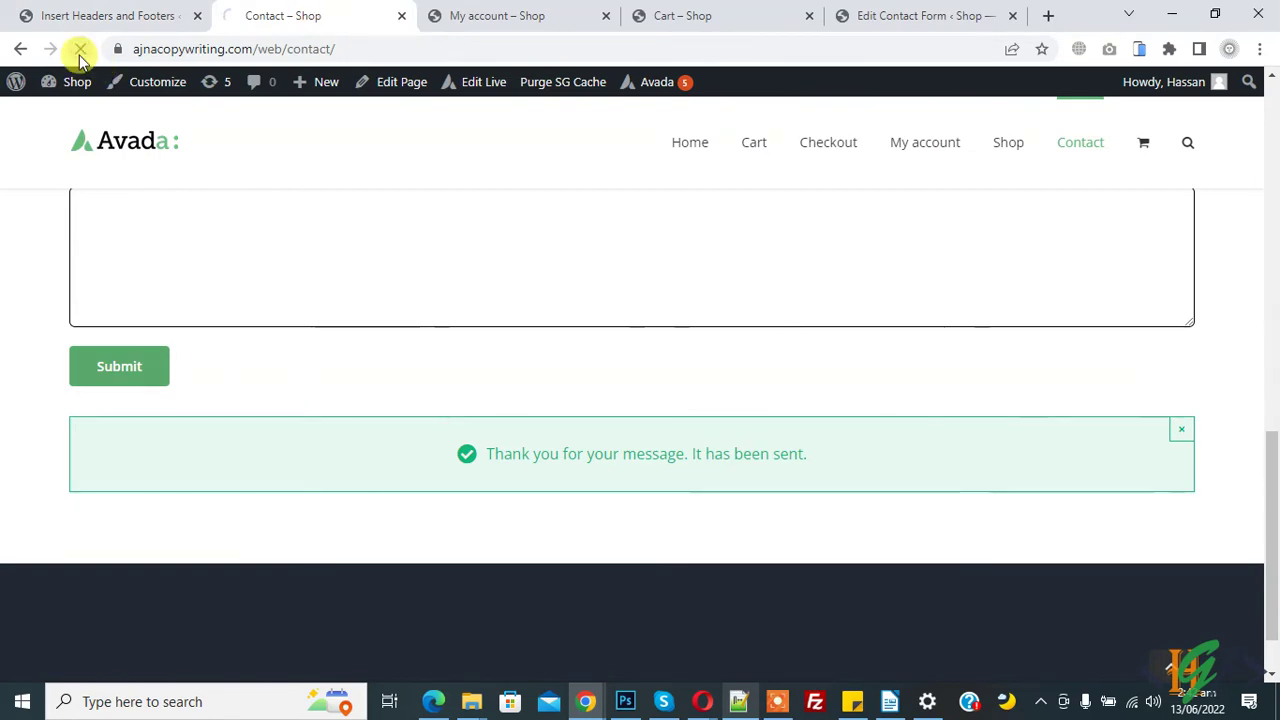
pyautogui.scroll(10, 22, 272)
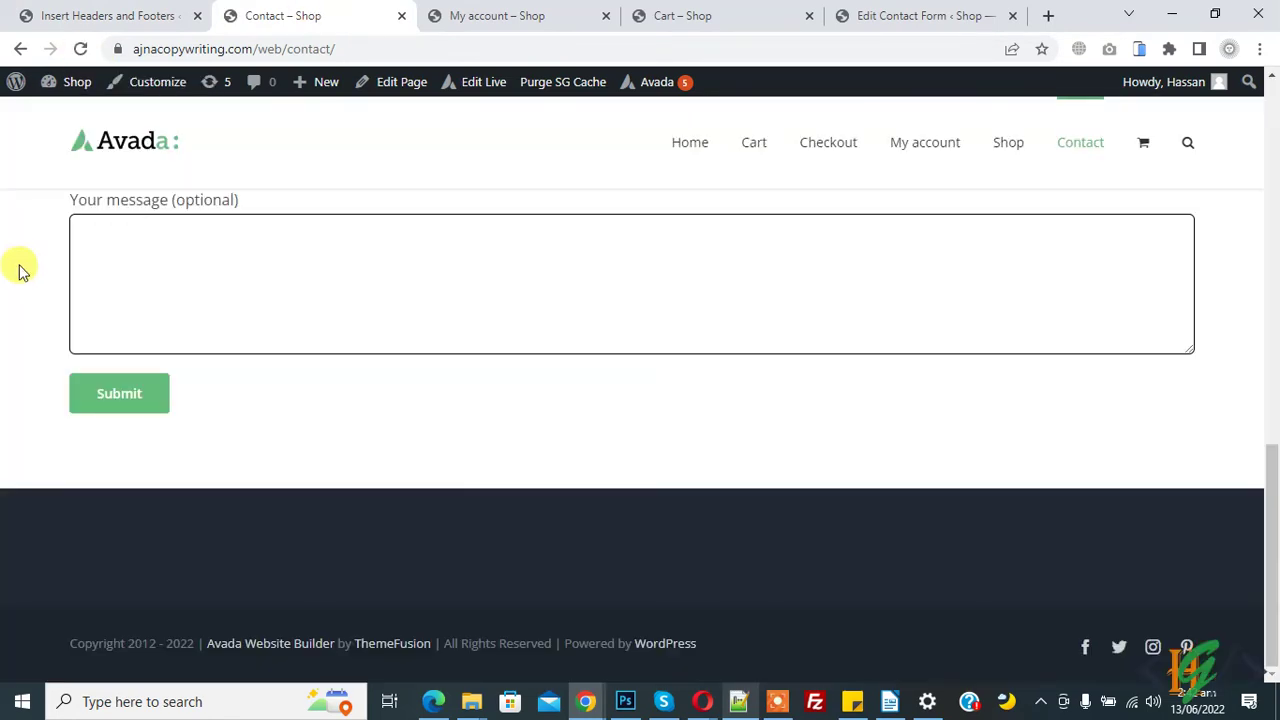
pyautogui.scroll(-3, 26, 277)
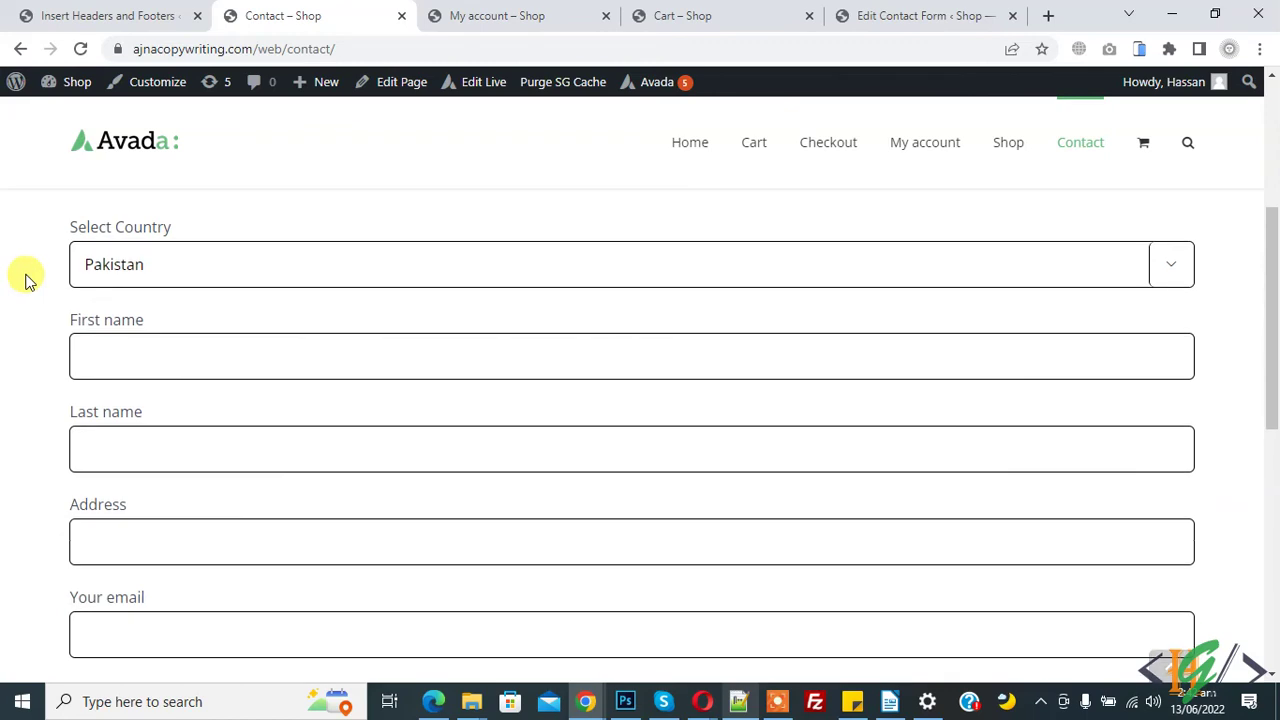
pyautogui.click(157, 266)
pyautogui.click(133, 343)
pyautogui.scroll(-1, 149, 326)
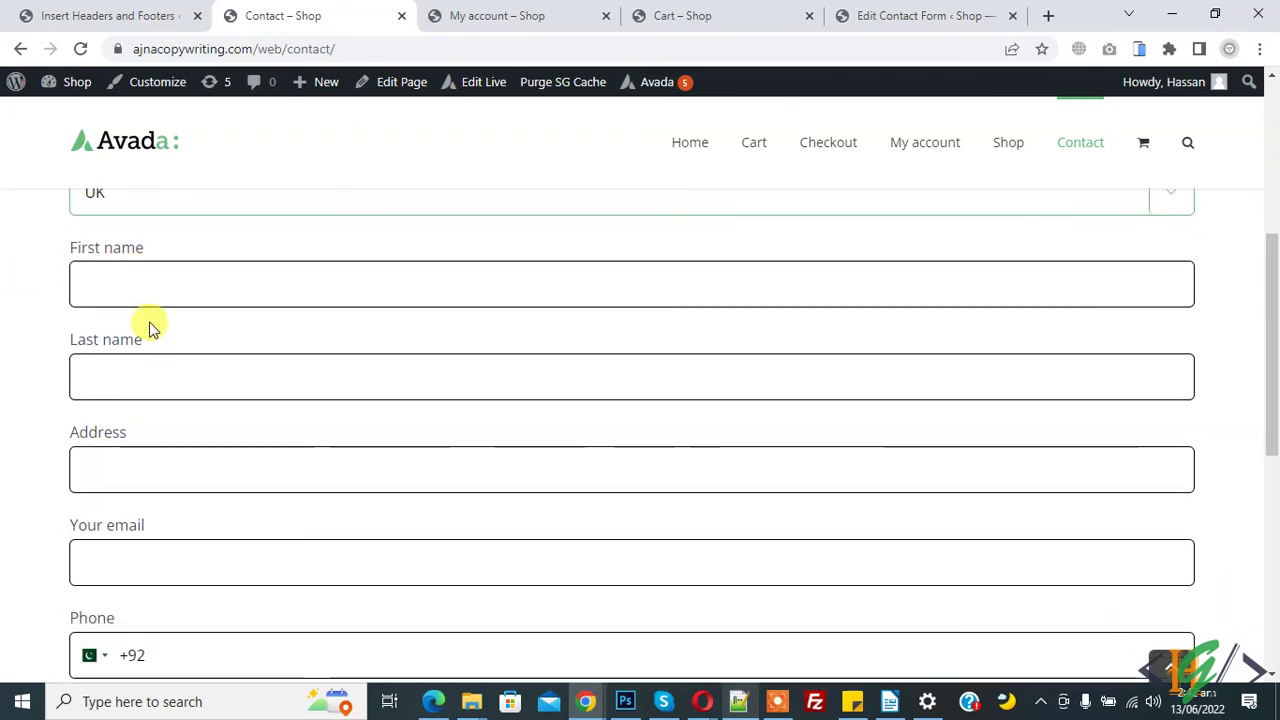
# Fill in the form fields, submit, and return to the Contact tab once My account opens
pyautogui.click(134, 261)
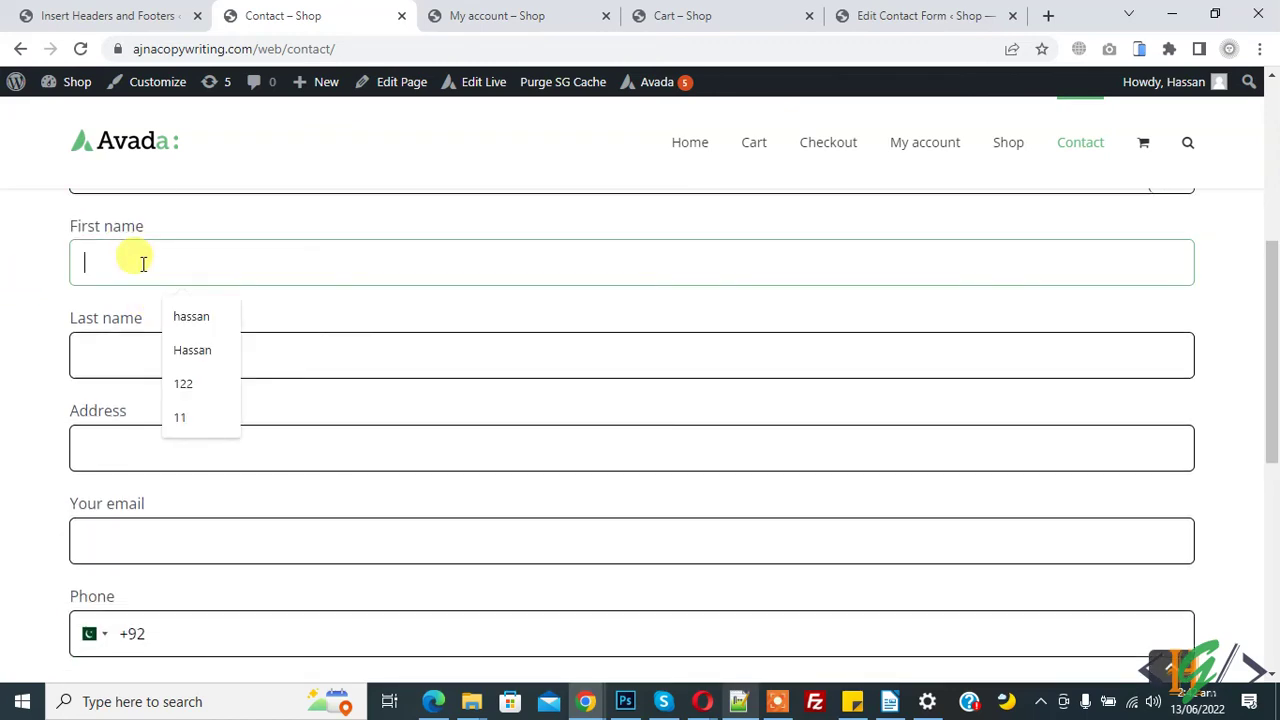
pyautogui.click(35, 293)
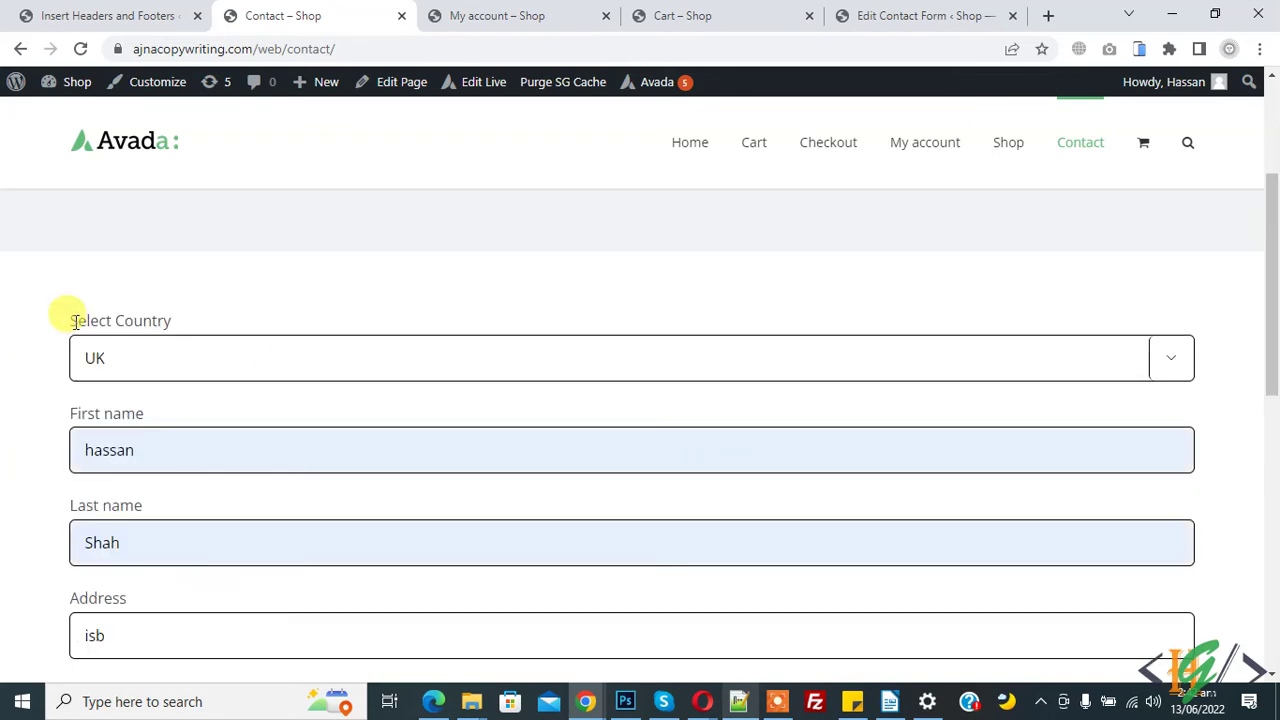
pyautogui.scroll(-1, 225, 270)
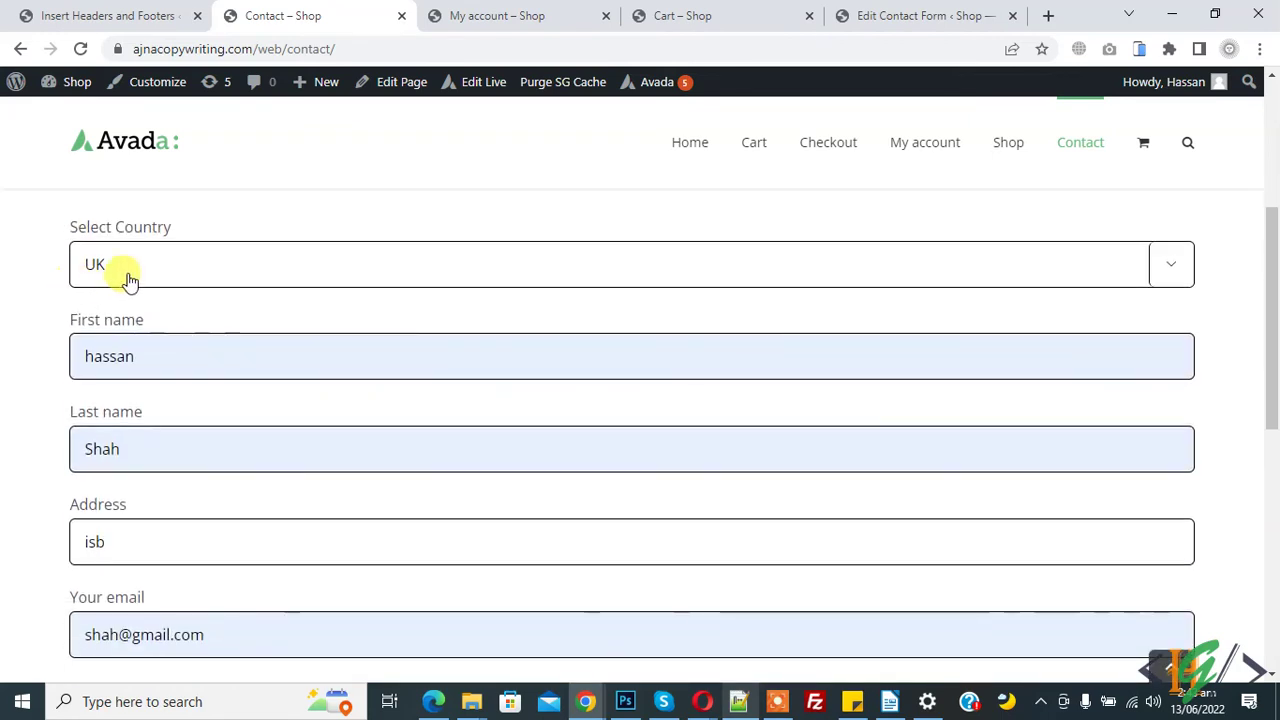
pyautogui.scroll(-3, 51, 275)
pyautogui.scroll(-4, 50, 275)
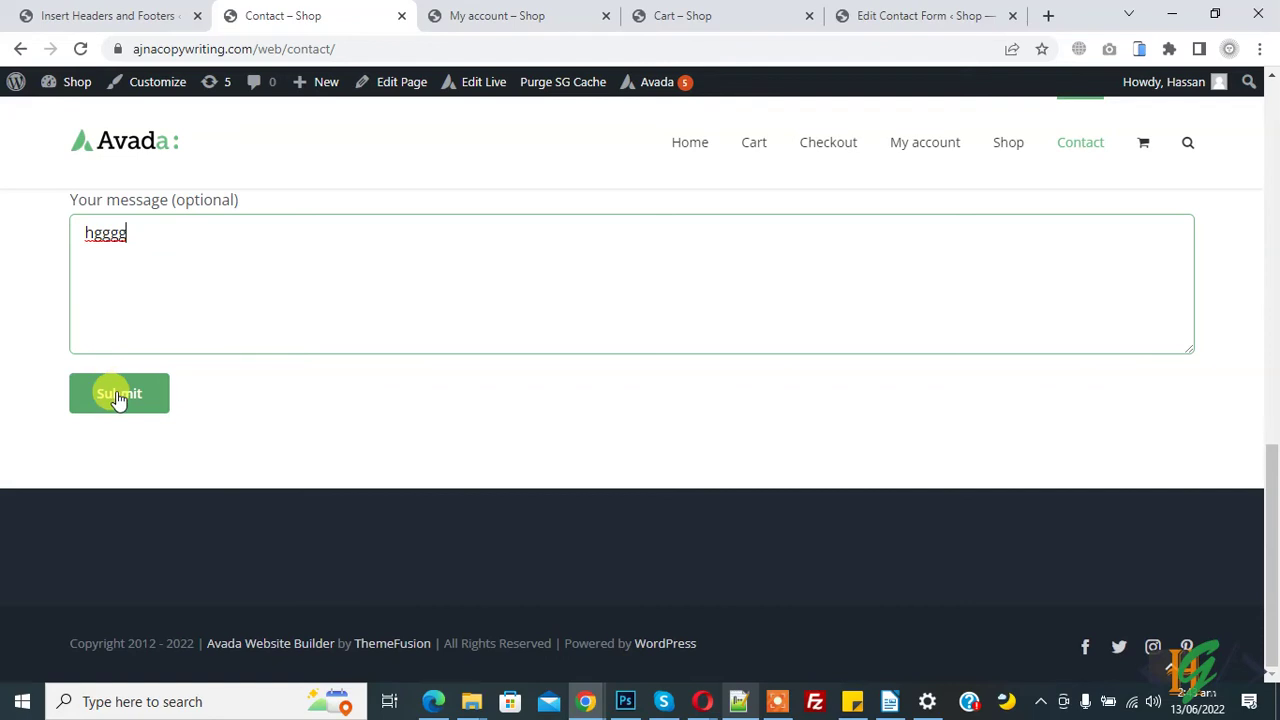
pyautogui.click(119, 396)
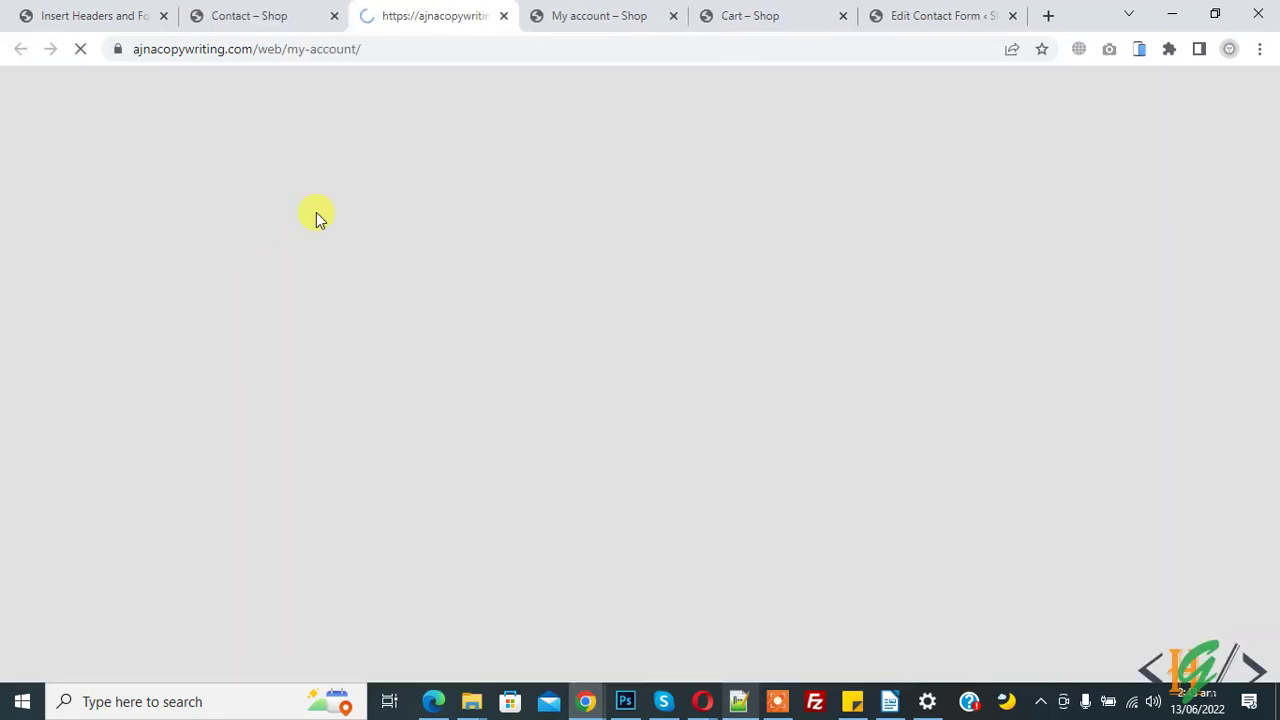
pyautogui.moveTo(300, 76)
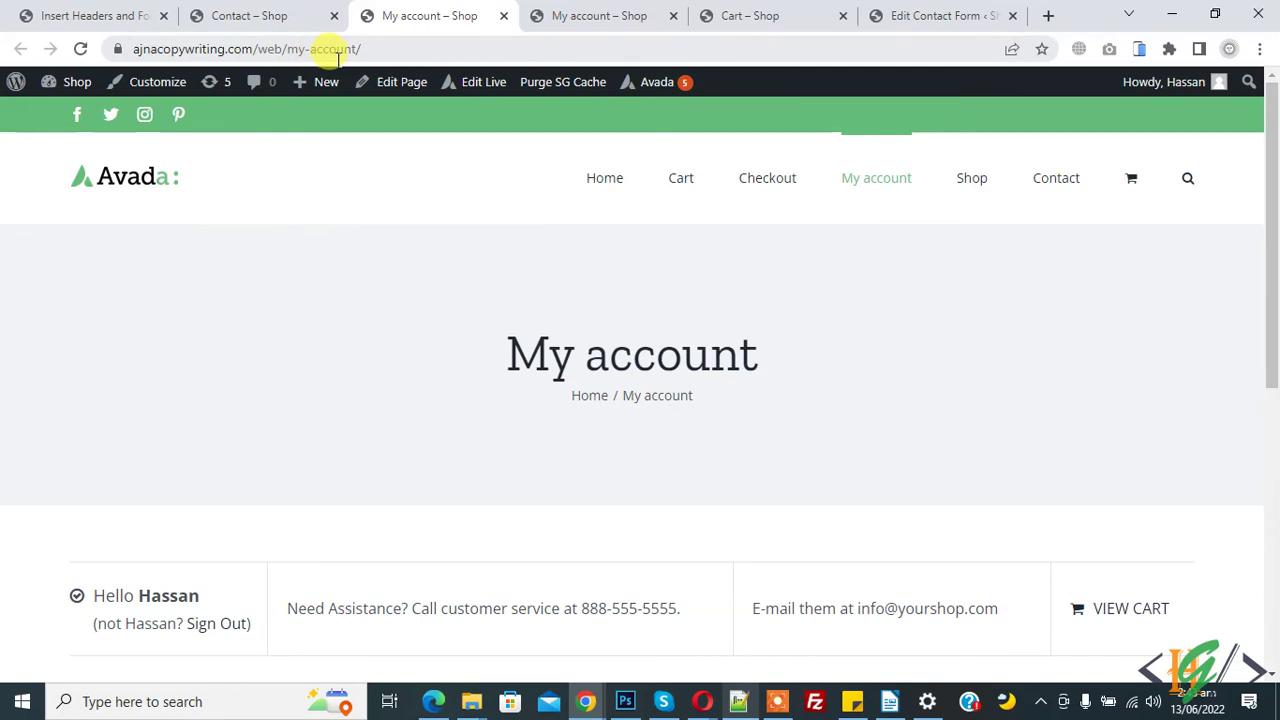
pyautogui.click(271, 12)
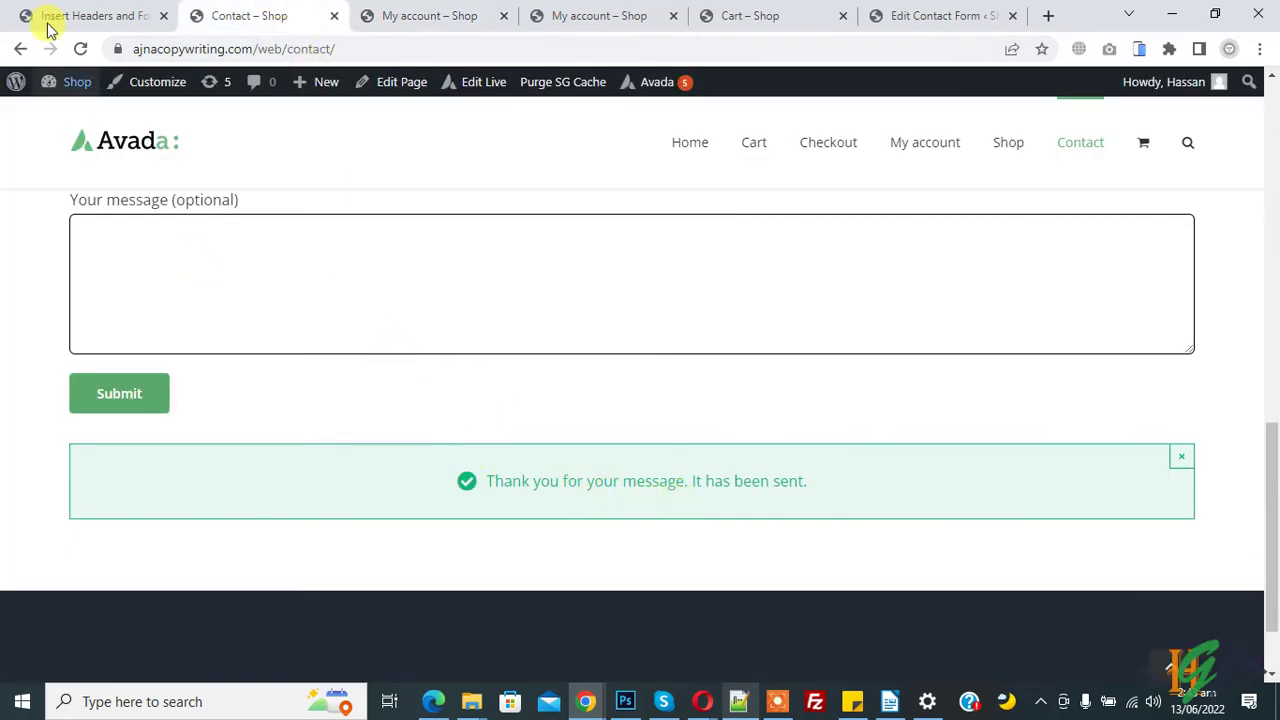
# Inspect the form ID 40 and the countryselected reference in the footer script
pyautogui.click(86, 11)
pyautogui.scroll(-10, 714, 257)
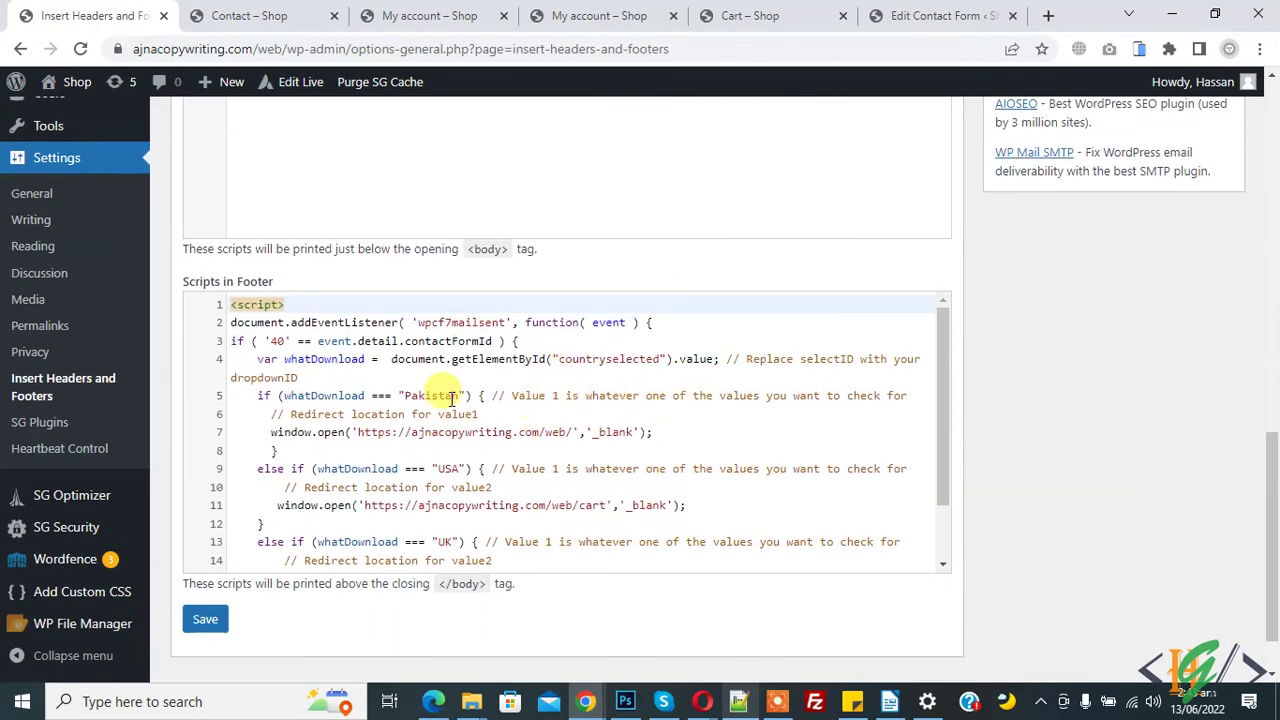
pyautogui.click(275, 338)
pyautogui.doubleClick(283, 340)
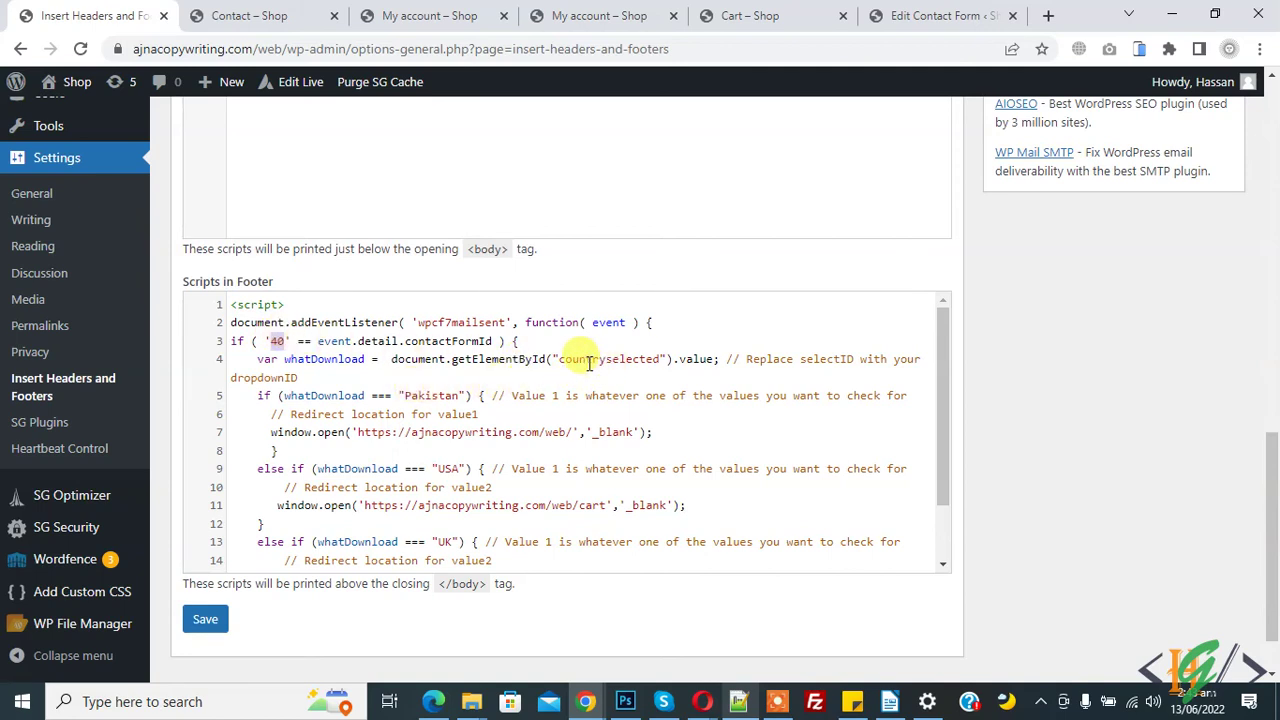
pyautogui.click(591, 360)
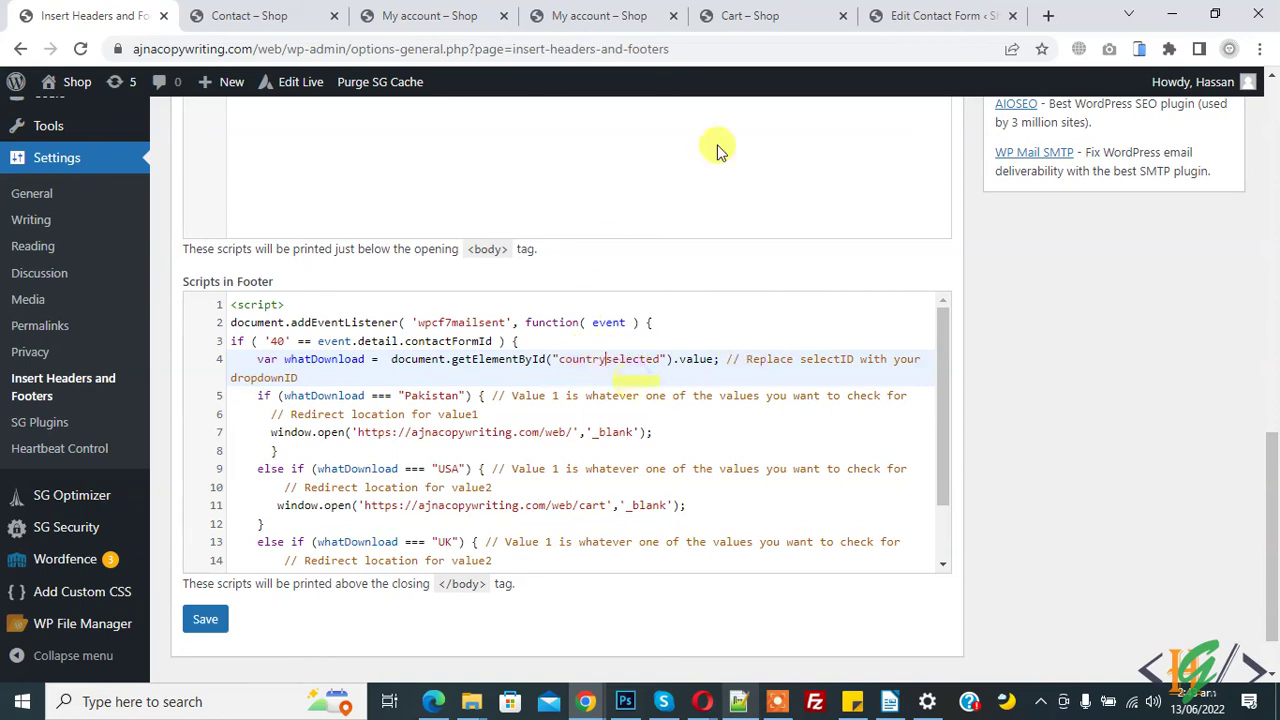
# Compare the script's countryselected with the drop-down's id:countryselected attribute in the contact form editor
pyautogui.click(938, 15)
pyautogui.scroll(-3, 445, 266)
pyautogui.scroll(-4, 444, 263)
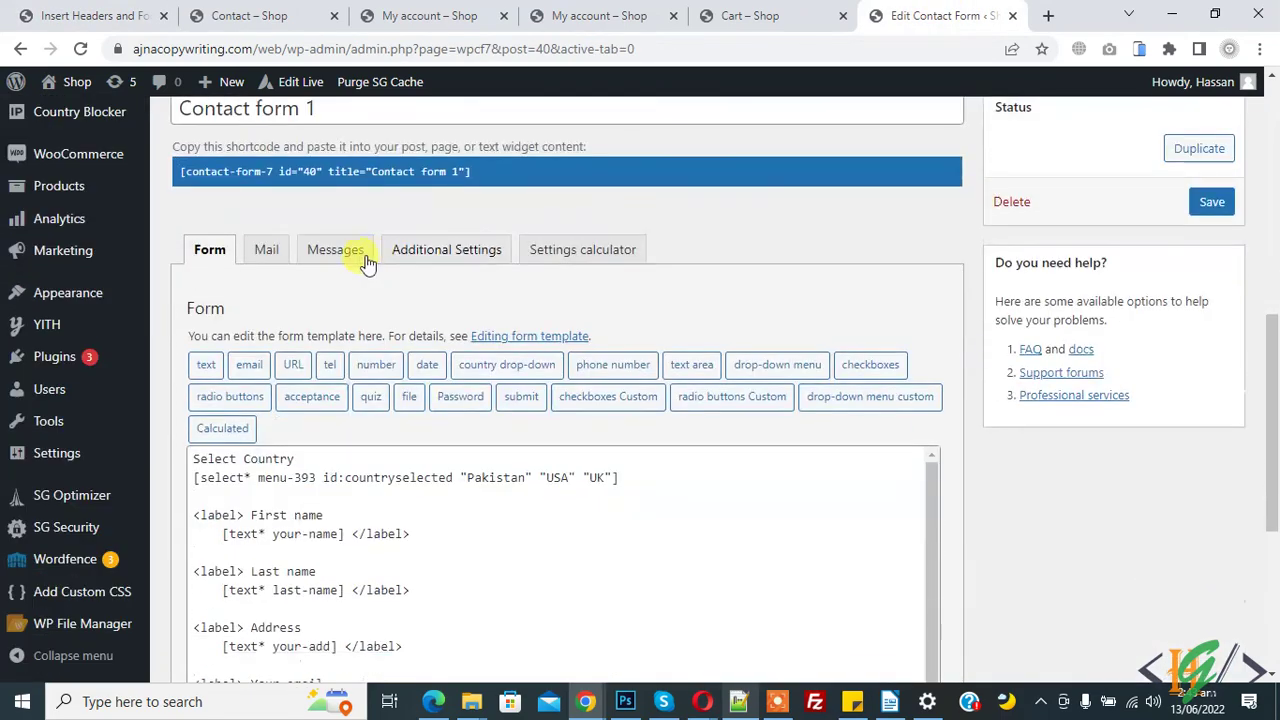
pyautogui.doubleClick(398, 384)
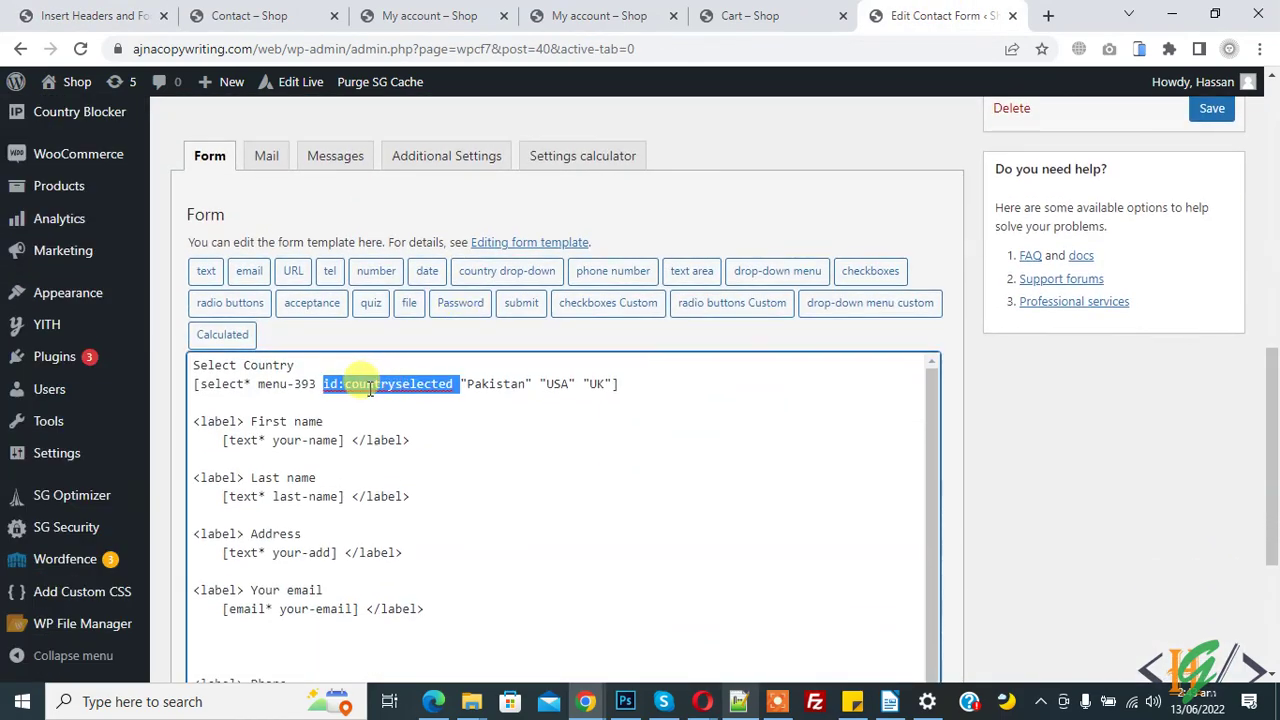
pyautogui.click(134, 15)
pyautogui.scroll(-1, 329, 391)
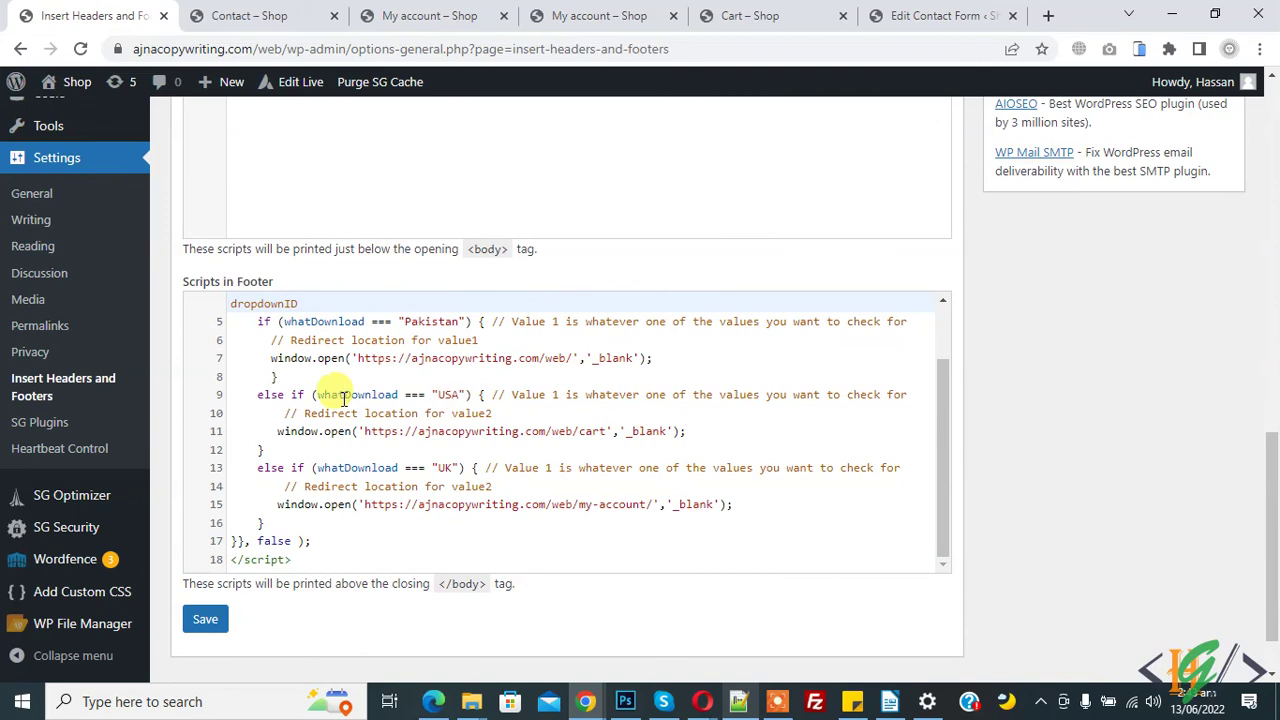
pyautogui.scroll(1, 285, 365)
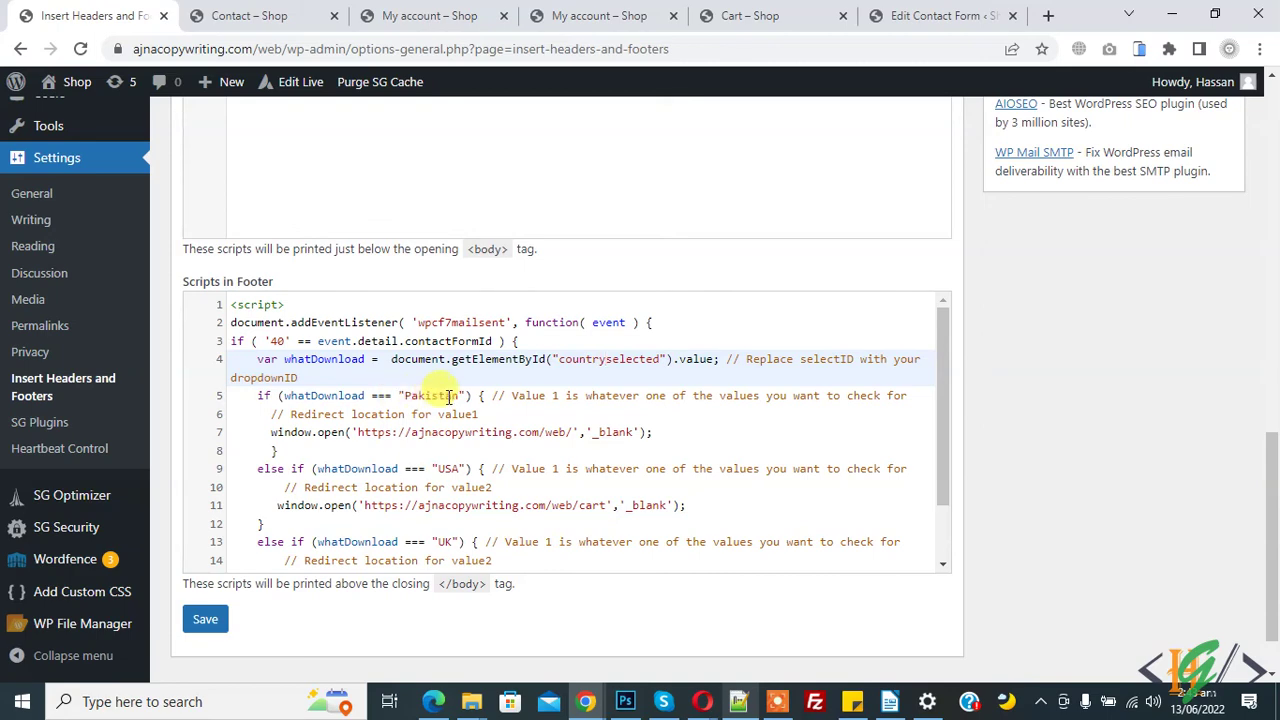
pyautogui.click(920, 15)
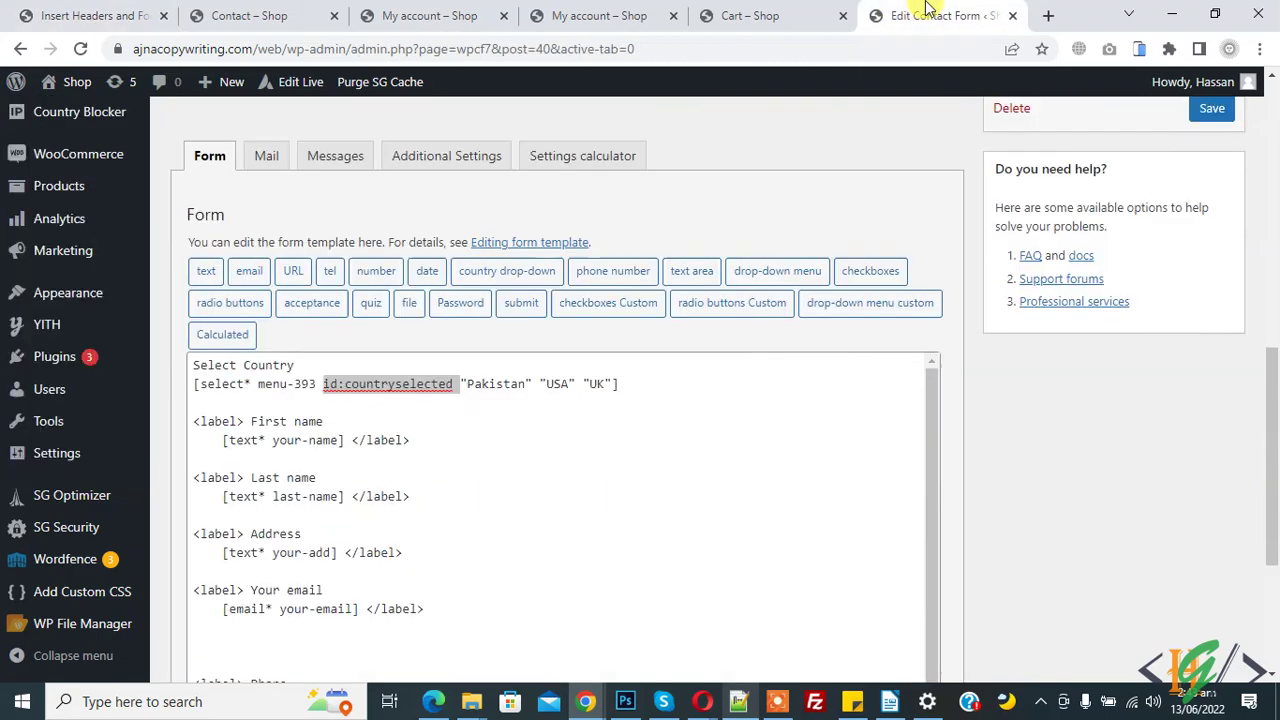
pyautogui.click(490, 383)
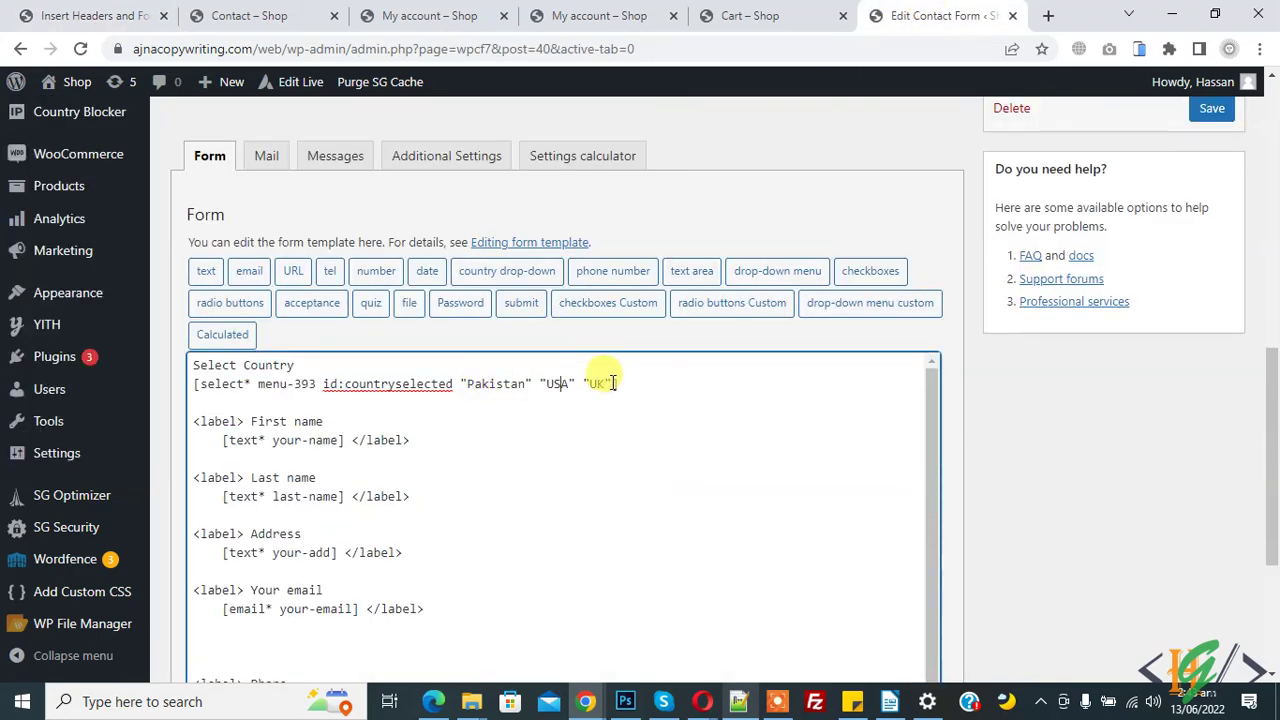
# Review the Pakistan redirect address on line 7 of the footer script
pyautogui.click(125, 15)
pyautogui.scroll(-1, 285, 372)
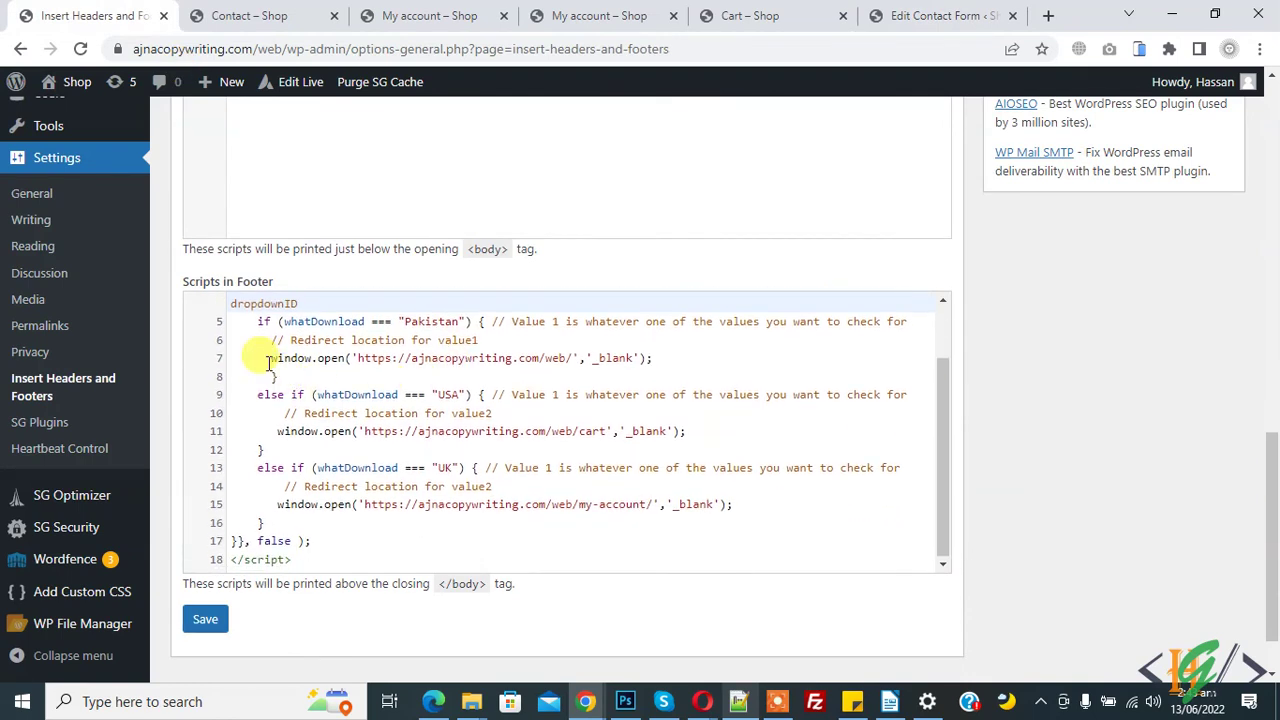
pyautogui.moveTo(268, 362); pyautogui.dragTo(360, 360)
pyautogui.click(372, 362)
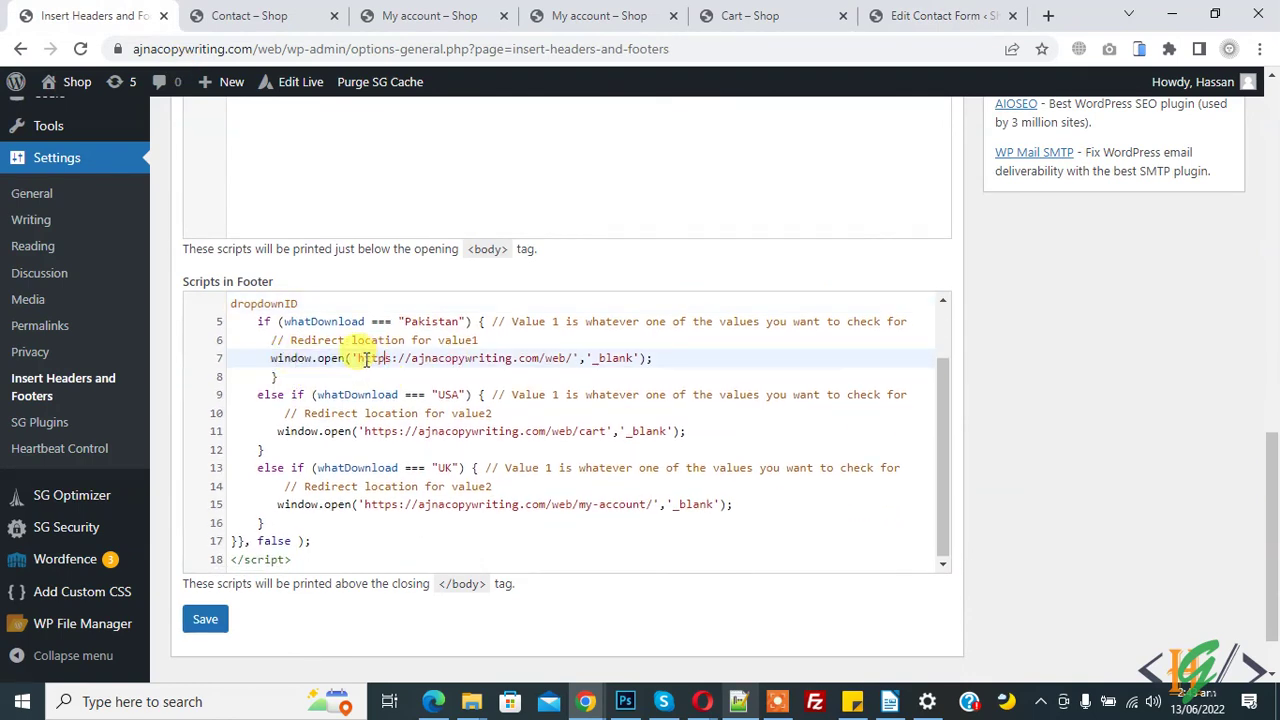